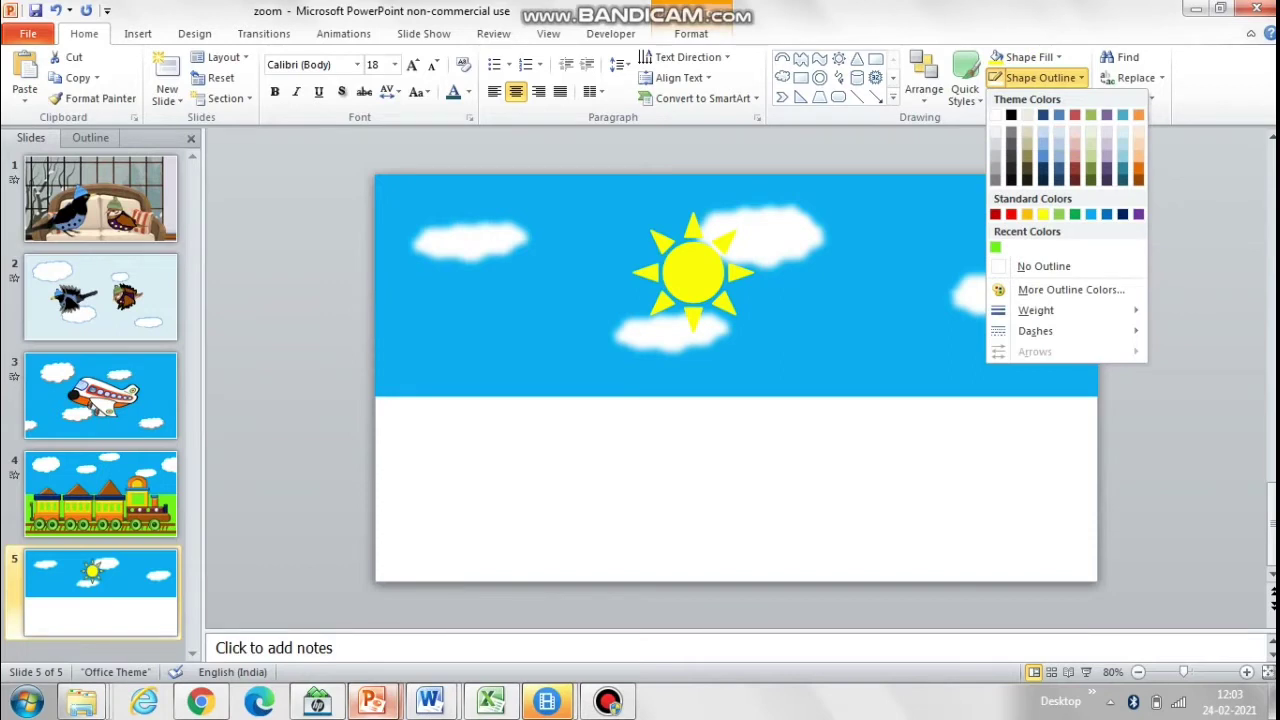
- Give the sun a yellow outline and the largest orange glow variation
{"action": "left_click", "coordinate": [1043, 214]}
{"action": "left_click", "coordinate": [1040, 98]}
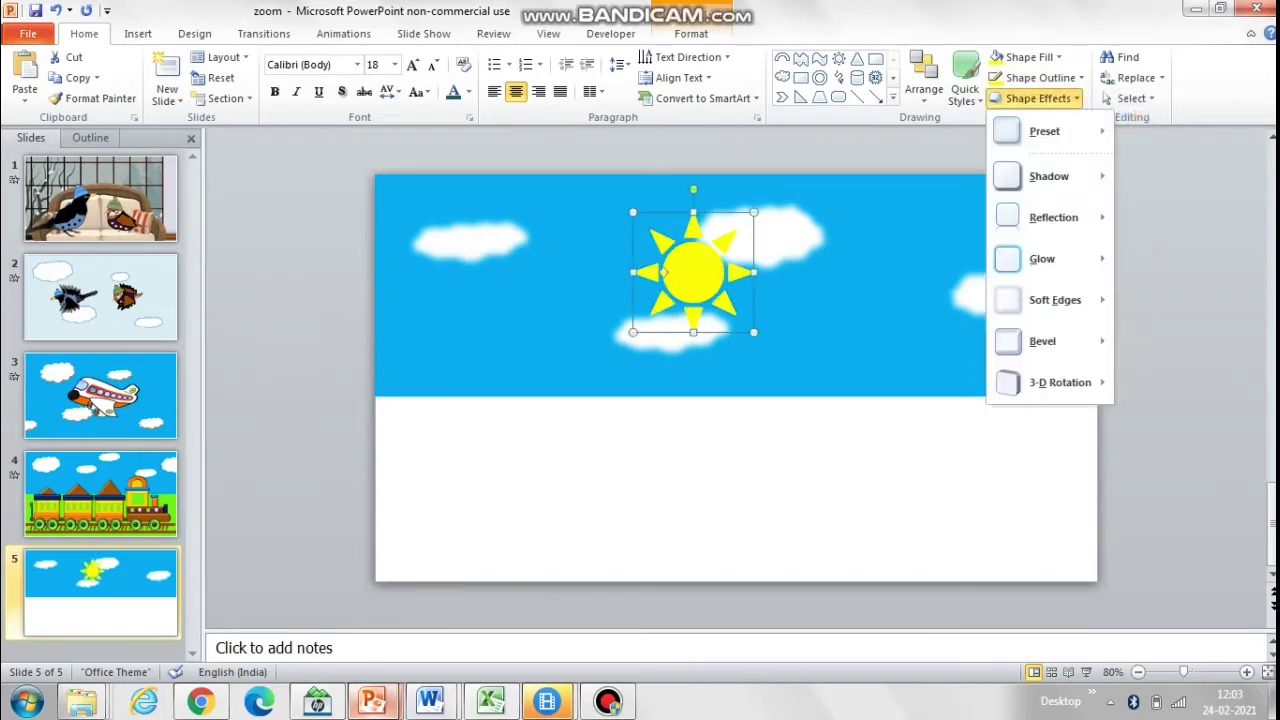
{"action": "mouse_move", "coordinate": [1040, 258]}
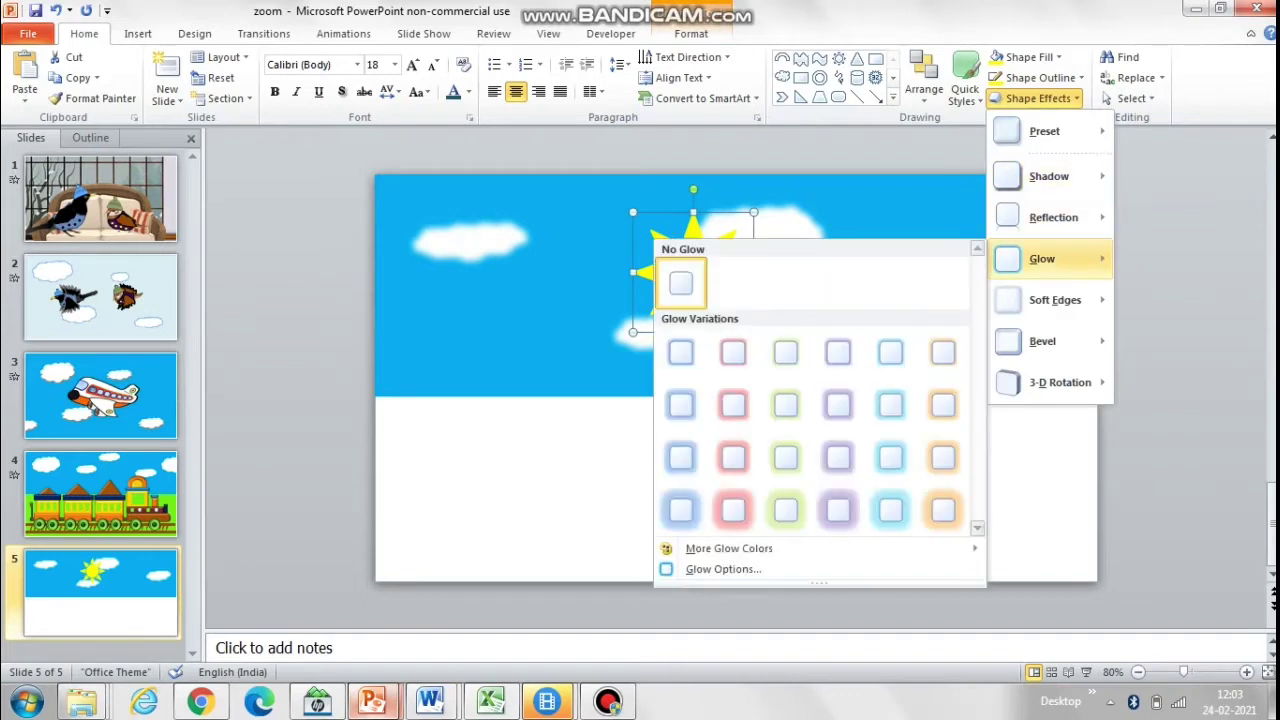
{"action": "left_click", "coordinate": [943, 509]}
{"action": "key", "text": "Escape"}
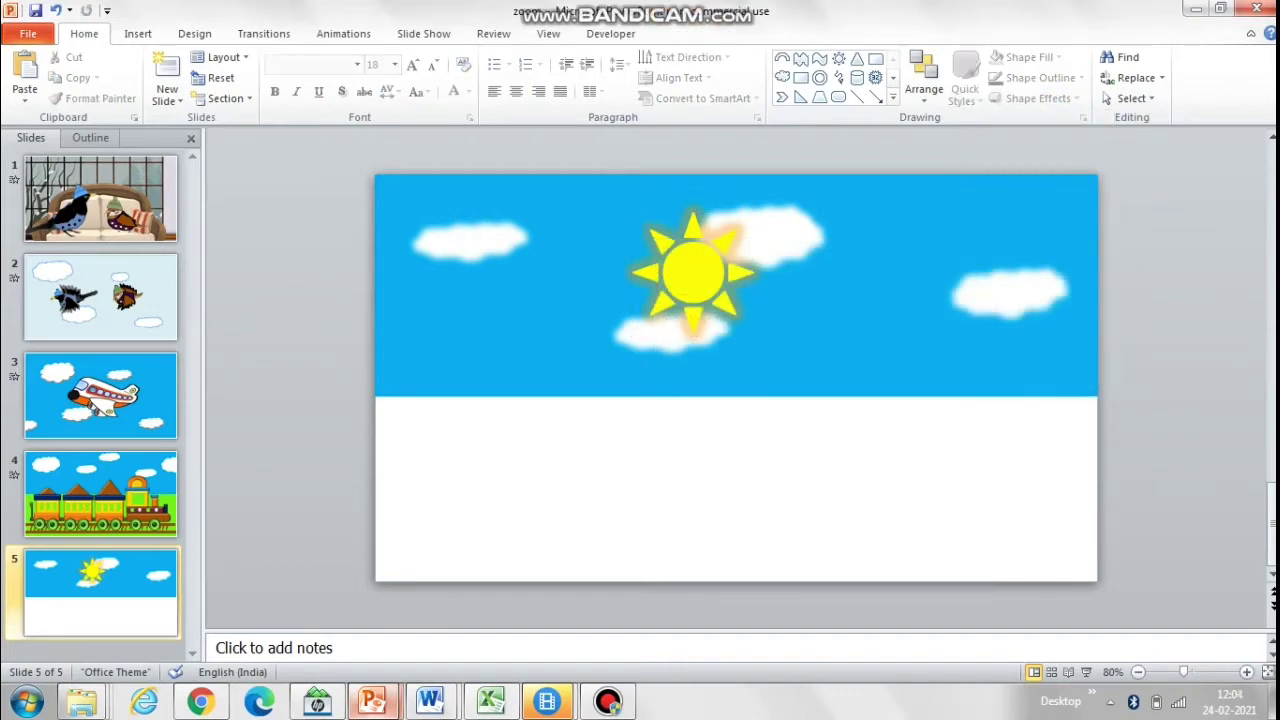
- Draw a full-width rectangle covering the white area below the sky as the ground
{"action": "left_click", "coordinate": [138, 34]}
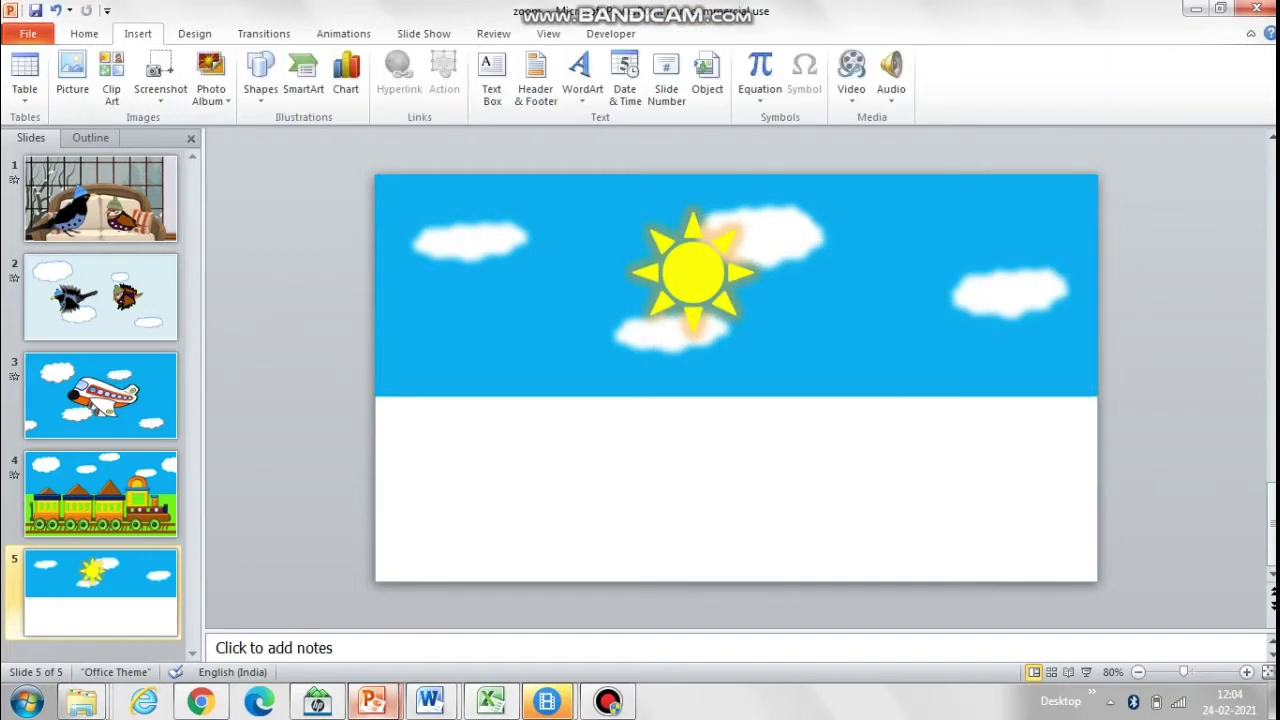
{"action": "key", "text": "s"}
{"action": "key", "text": "h"}
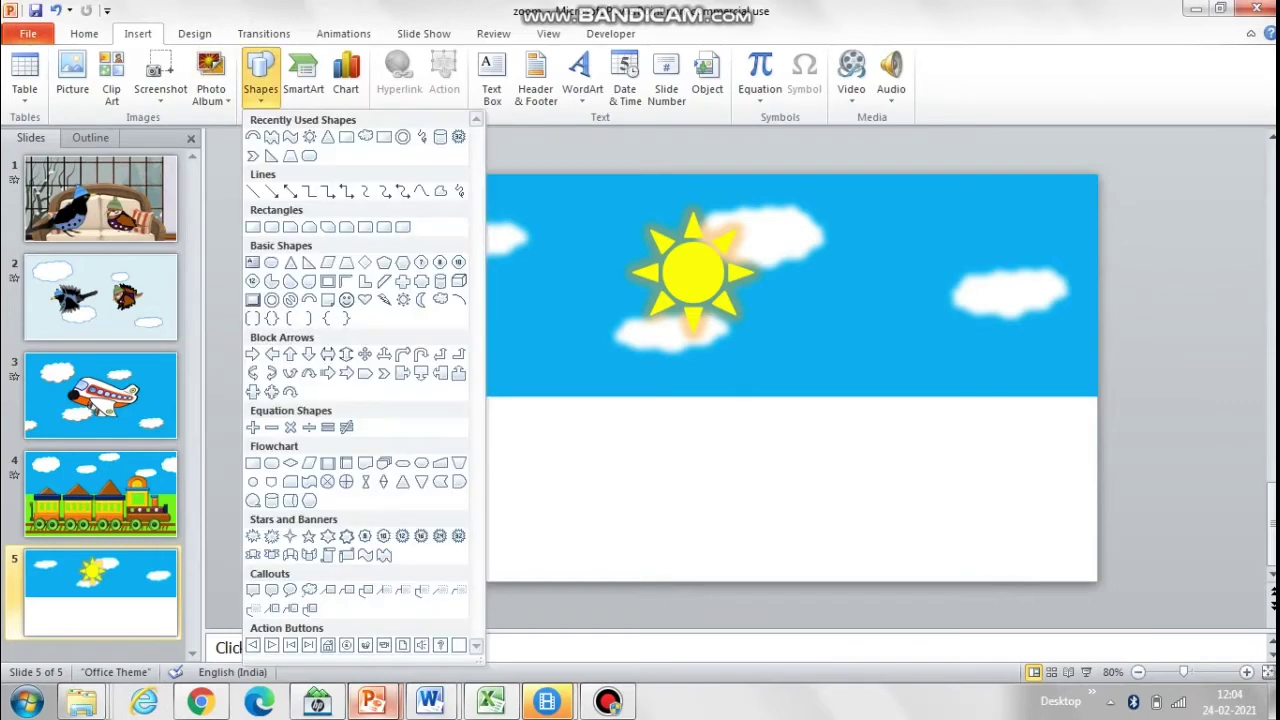
{"action": "key", "text": "Return"}
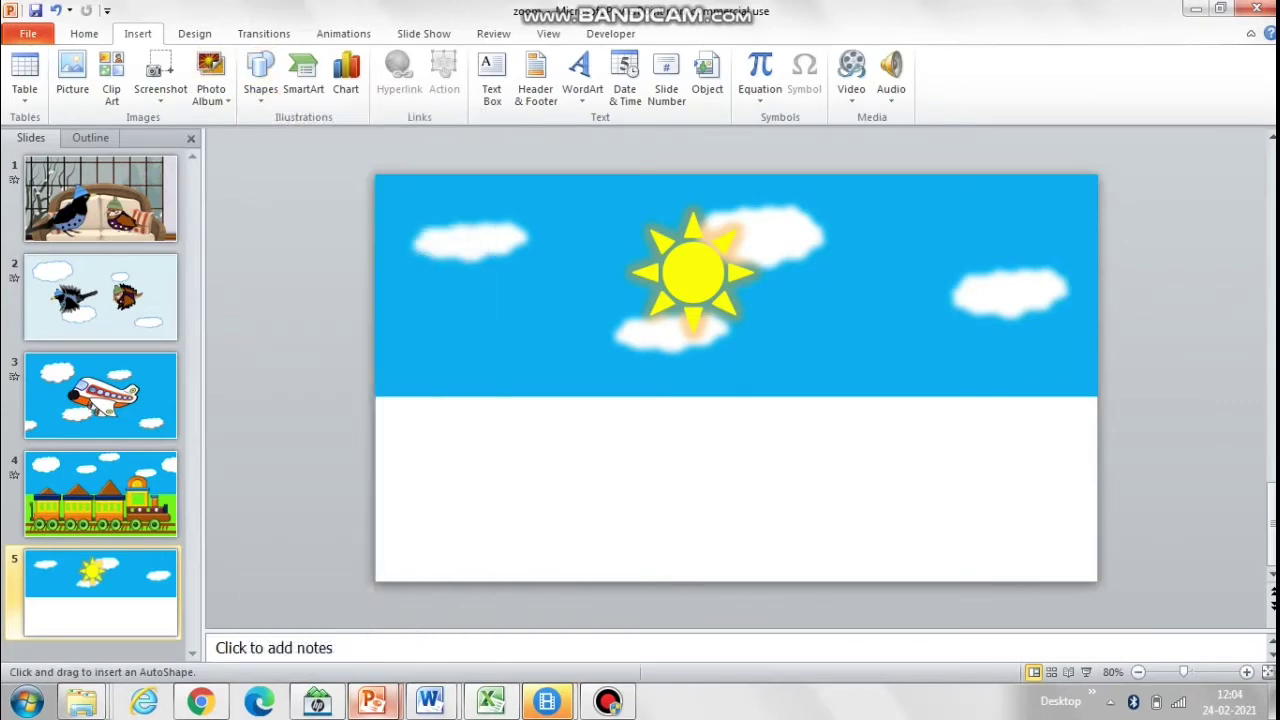
{"action": "left_click_drag", "start_coordinate": [374, 394], "coordinate": [1098, 582]}
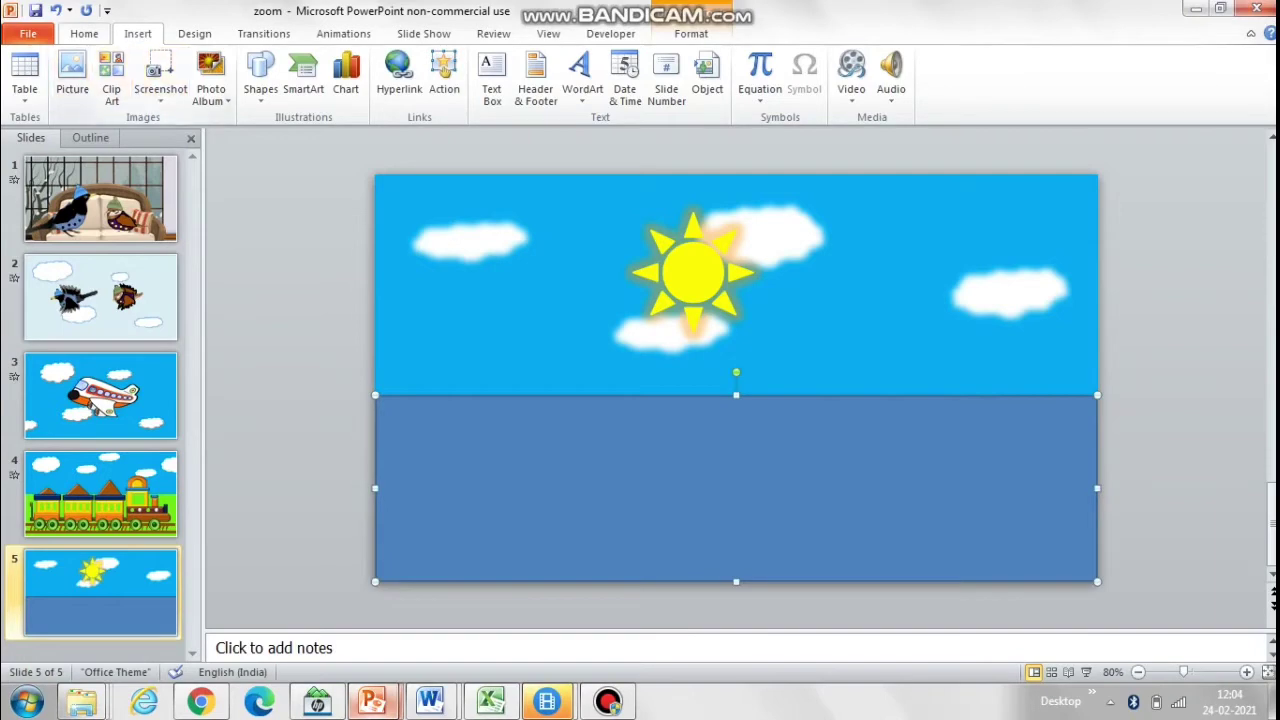
- Set both the fill and outline of the ground rectangle to the recently used bright green
{"action": "left_click", "coordinate": [84, 34]}
{"action": "left_click", "coordinate": [1030, 57]}
{"action": "left_click", "coordinate": [995, 227]}
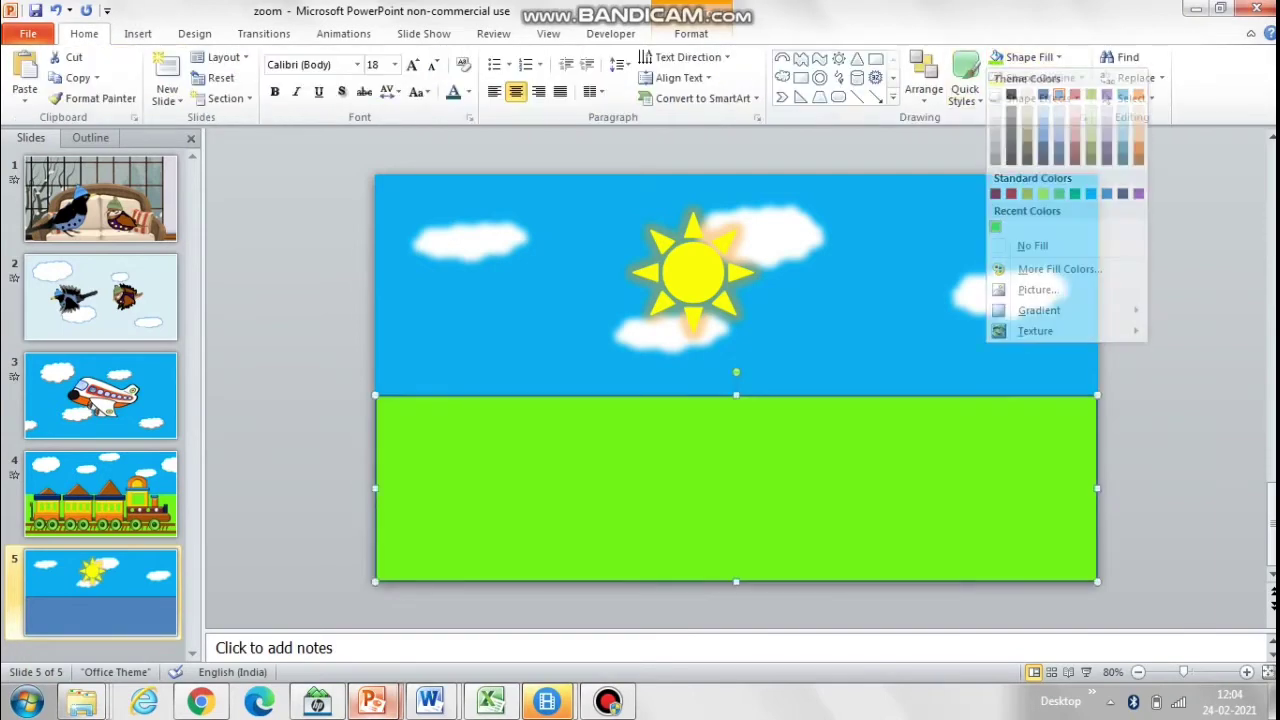
{"action": "left_click", "coordinate": [1036, 78]}
{"action": "left_click", "coordinate": [995, 247]}
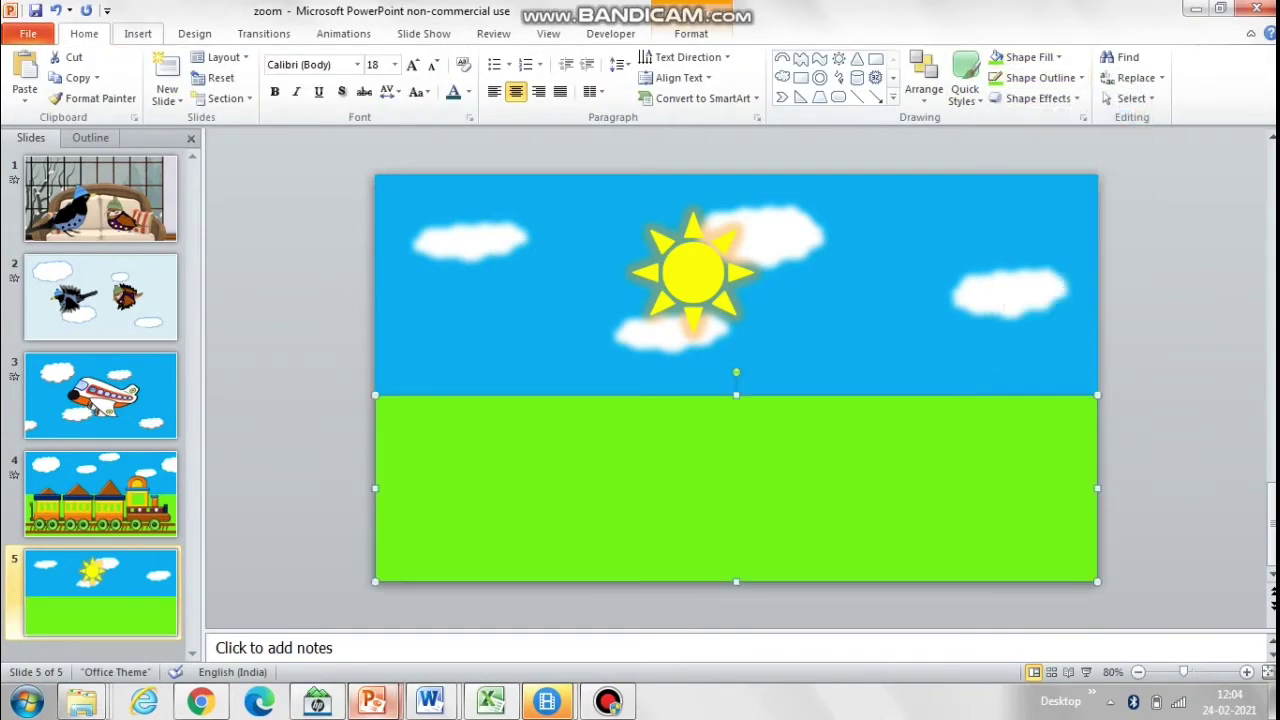
- Draw a full-width Wave shape along the horizon and fill it bright green for a wavy ground edge
{"action": "key", "text": "alt+n"}
{"action": "key", "text": "s"}
{"action": "key", "text": "h"}
{"action": "key", "text": "Return"}
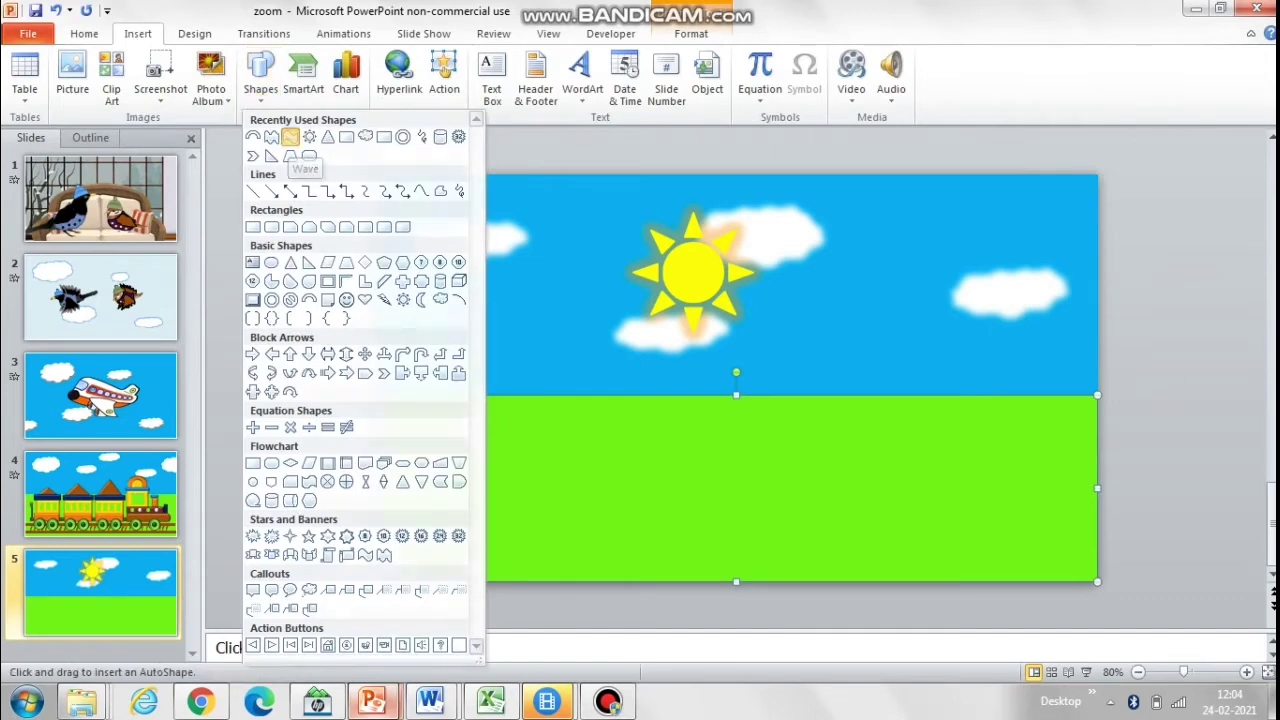
{"action": "left_click_drag", "start_coordinate": [375, 362], "coordinate": [1098, 430]}
{"action": "left_click", "coordinate": [84, 34]}
{"action": "left_click", "coordinate": [996, 57]}
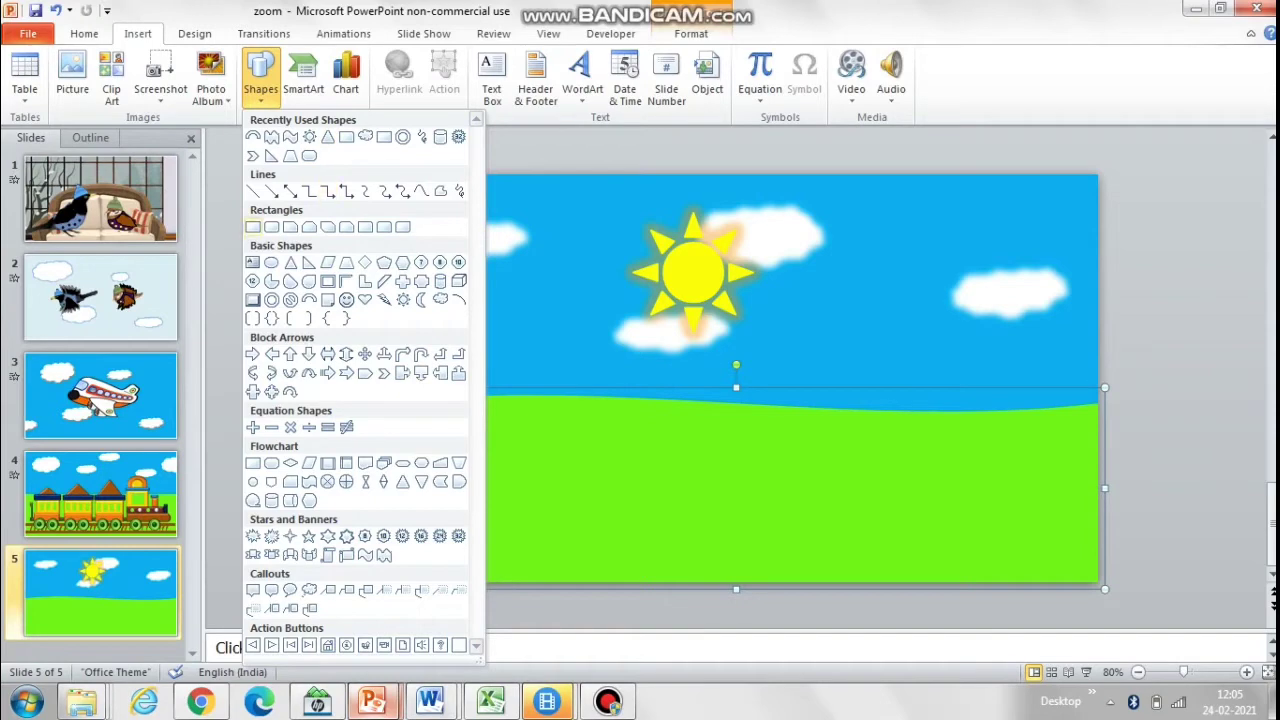
- Draw a rectangular house body on the right half of the slide and fit a triangle roof across its upper edge
{"action": "left_click", "coordinate": [253, 227]}
{"action": "left_click_drag", "start_coordinate": [833, 349], "coordinate": [1037, 481]}
{"action": "left_click", "coordinate": [260, 78]}
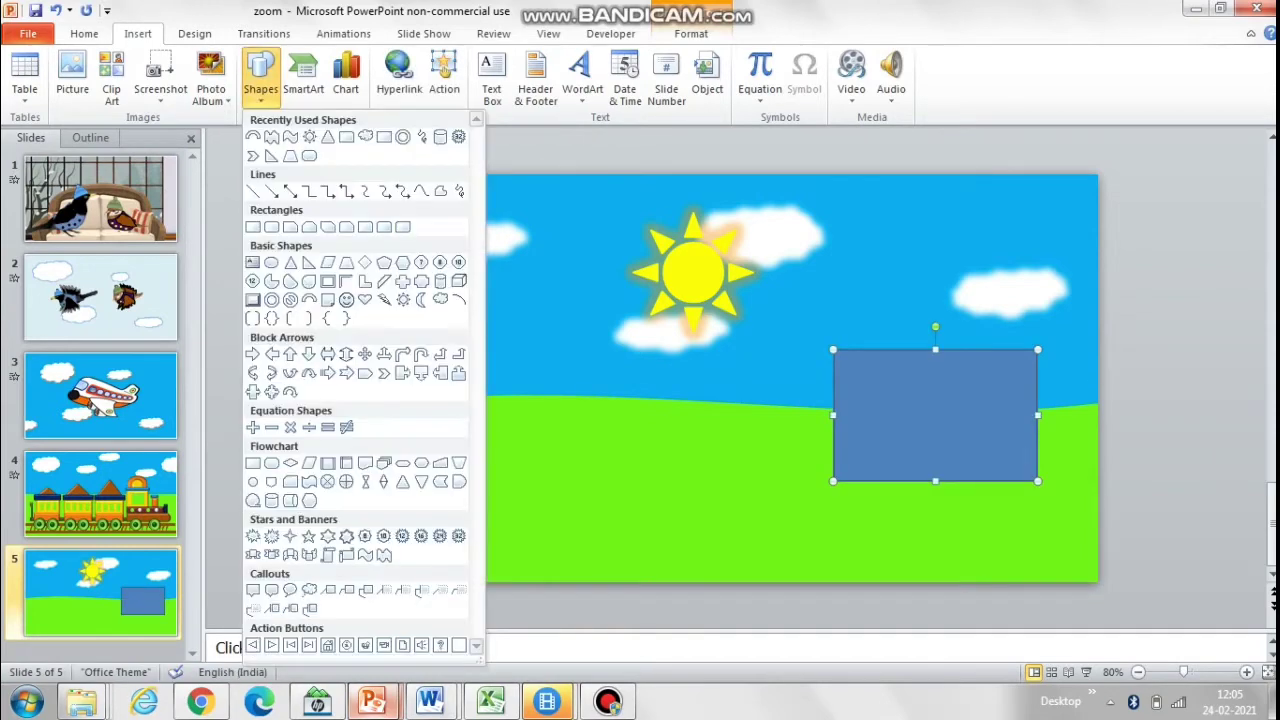
{"action": "left_click", "coordinate": [328, 137]}
{"action": "left_click_drag", "start_coordinate": [866, 242], "coordinate": [1066, 350]}
{"action": "key", "text": "Left"}
{"action": "key", "text": "Left"}
{"action": "key", "text": "Left"}
{"action": "key", "text": "Left"}
{"action": "key", "text": "Left"}
{"action": "key", "text": "Left"}
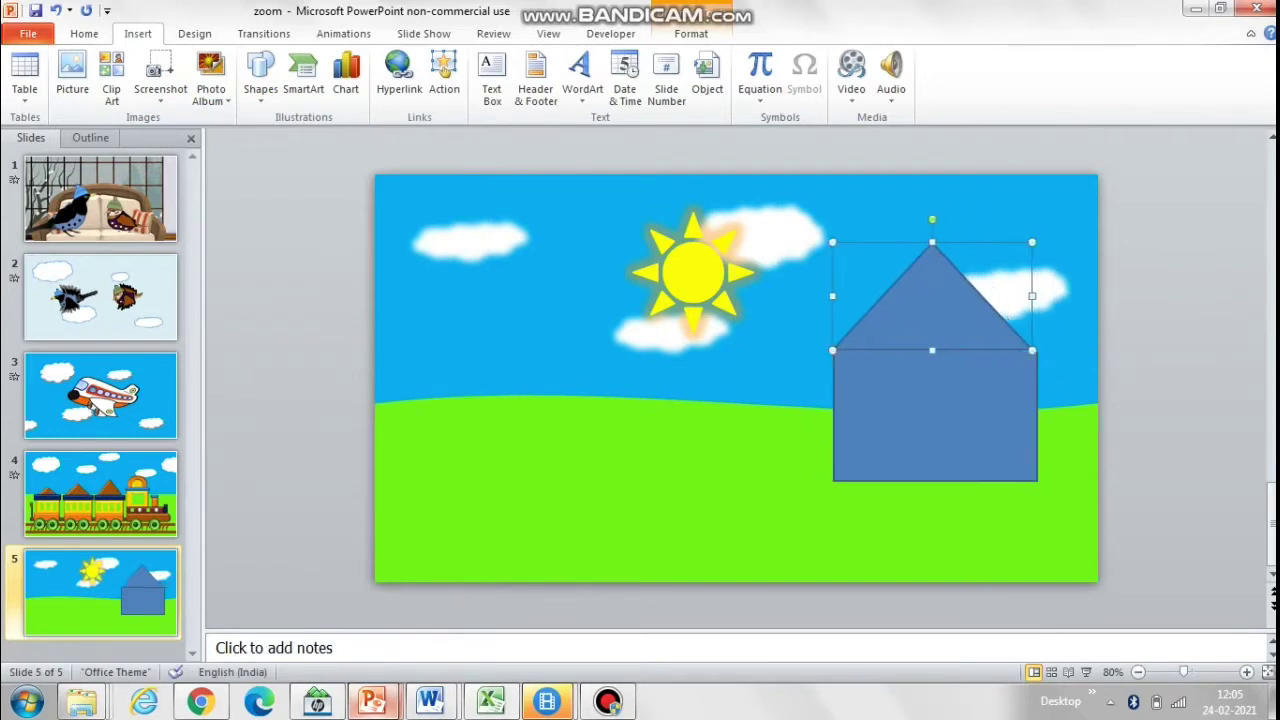
{"action": "left_click_drag", "start_coordinate": [1032, 296], "coordinate": [1037, 296]}
{"action": "key", "text": "Escape"}
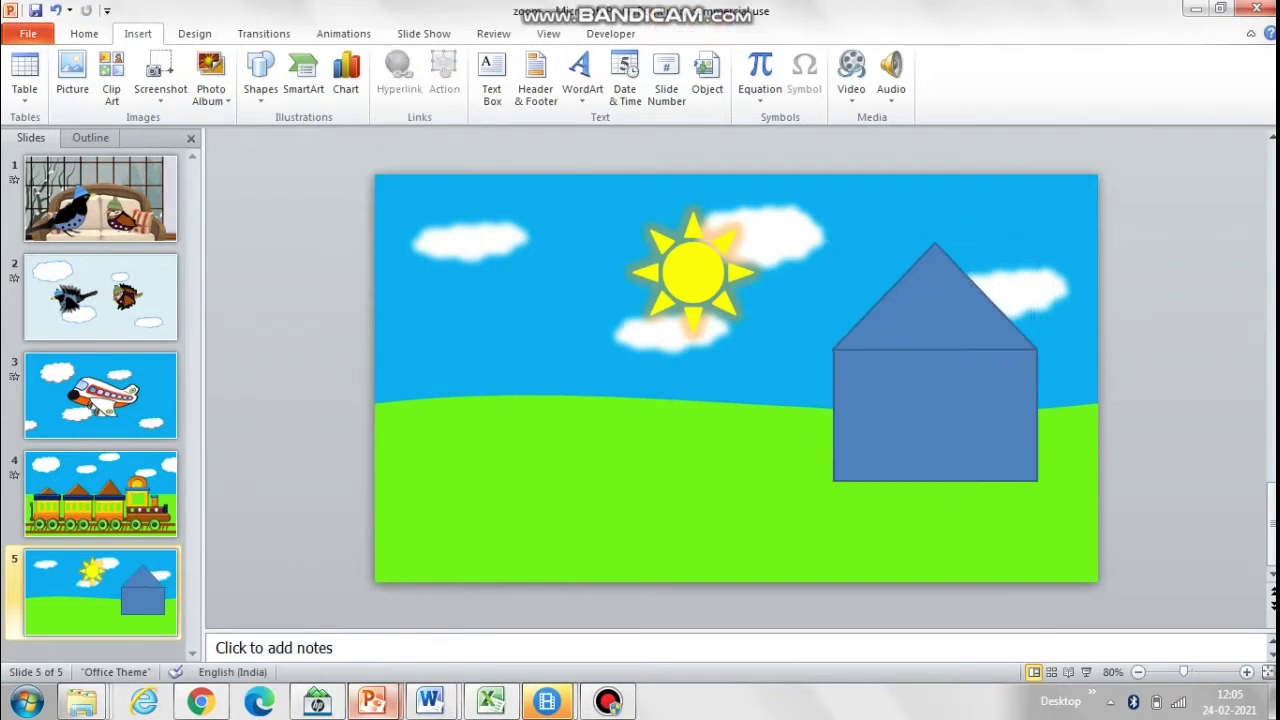
- Add a rounded-rectangle door to the house, filled with Orange, Accent 6, Darker 50% and outlined in black
{"action": "left_click", "coordinate": [260, 75]}
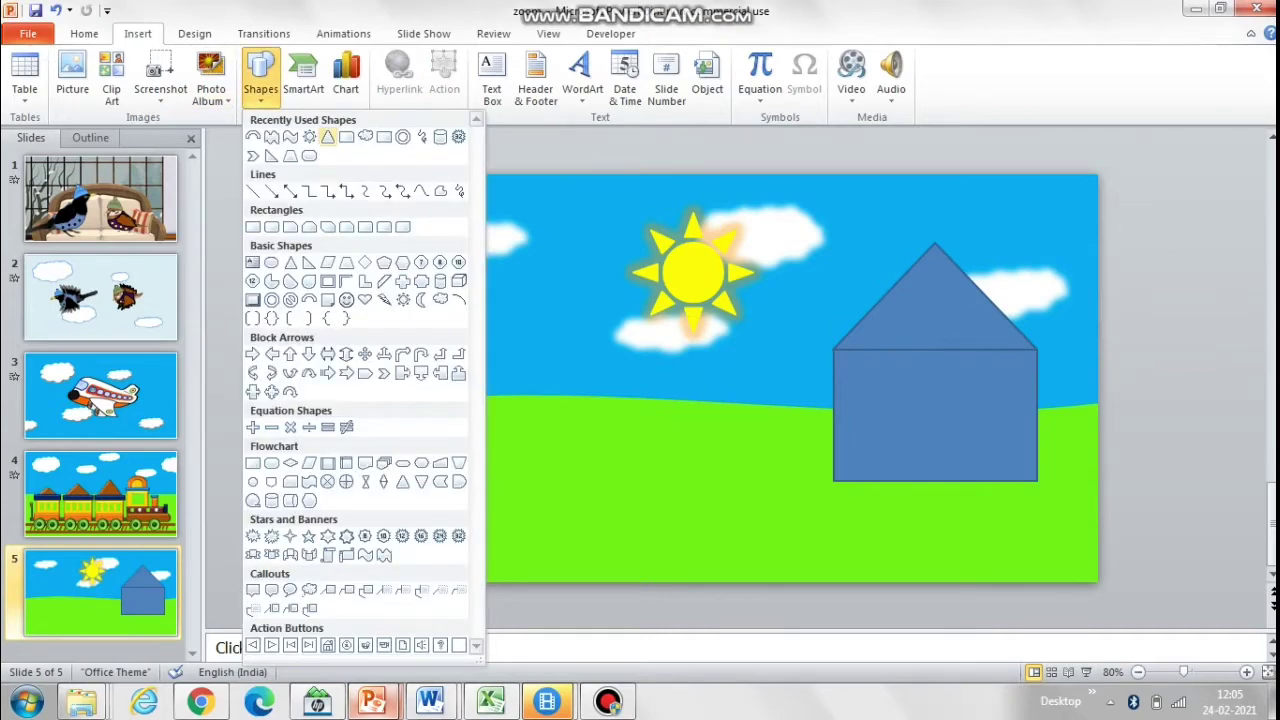
{"action": "left_click", "coordinate": [271, 227]}
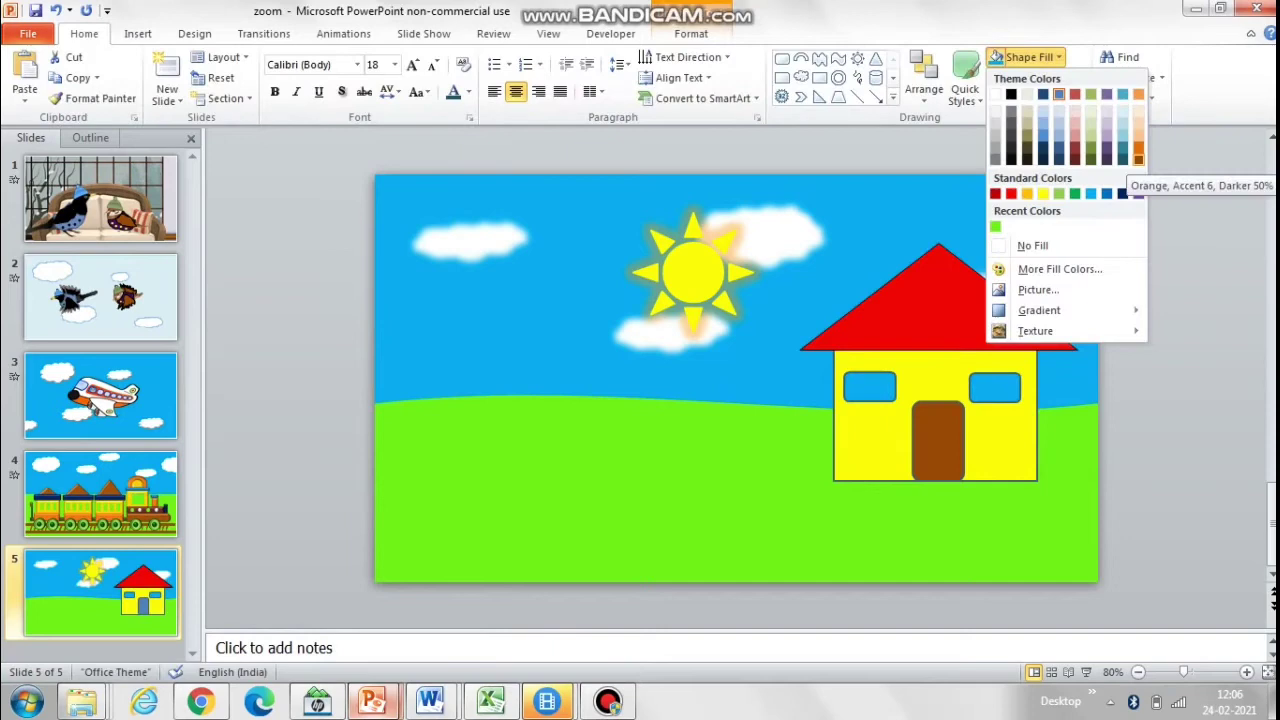
{"action": "left_click", "coordinate": [1138, 158]}
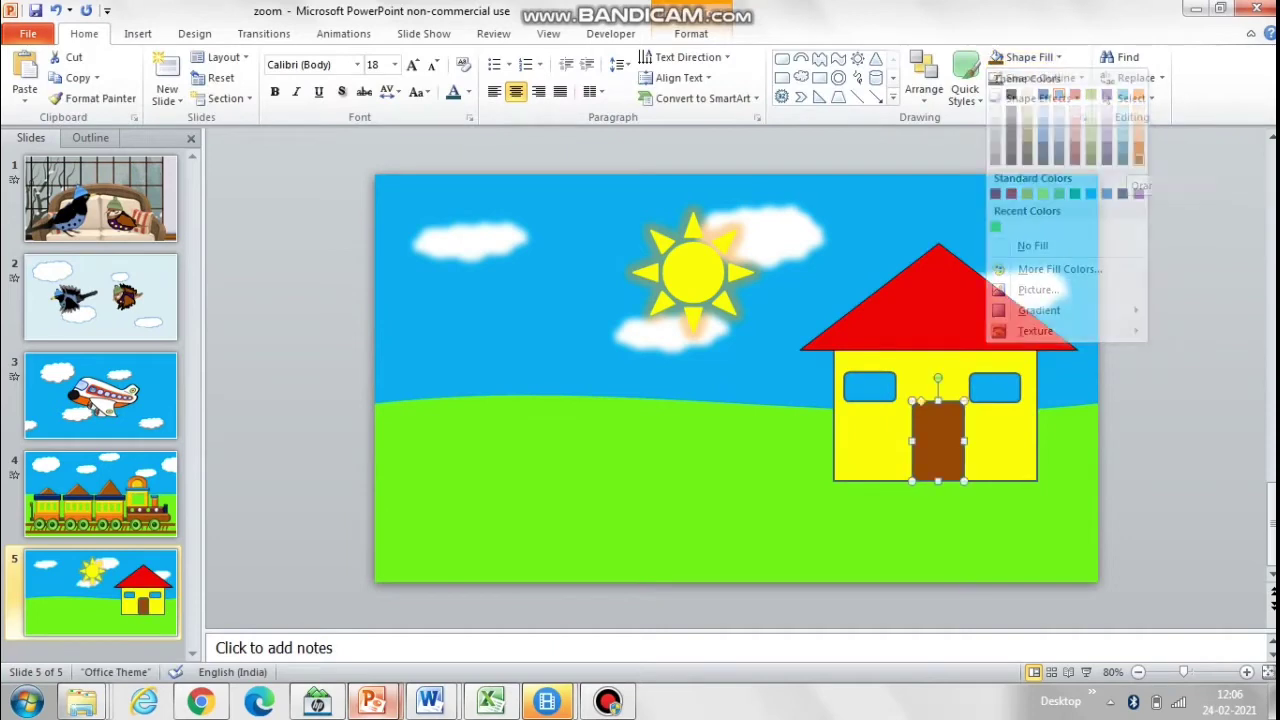
{"action": "left_click", "coordinate": [997, 78]}
{"action": "left_click", "coordinate": [1172, 215]}
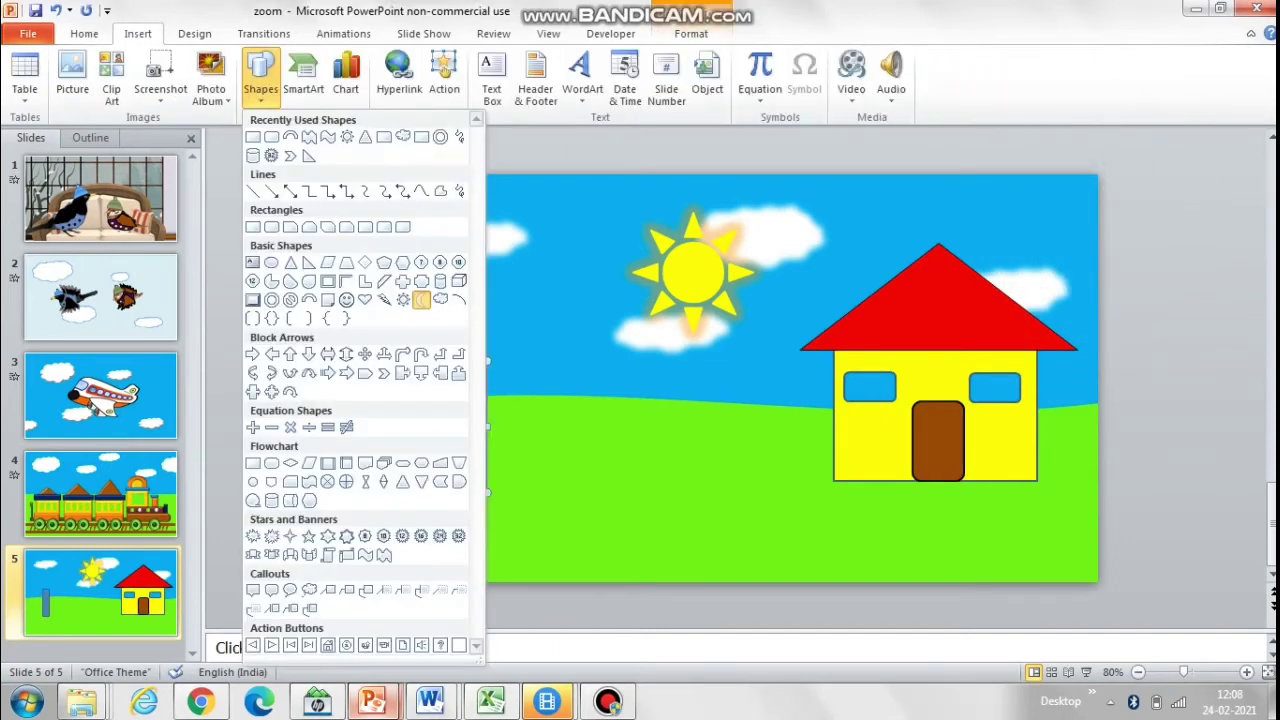
- Draw a narrow Moon shape along the right side of the tree trunk rectangle and adjust its width and position
{"action": "left_click", "coordinate": [258, 224]}
{"action": "left_click_drag", "start_coordinate": [457, 360], "coordinate": [500, 493]}
{"action": "key", "text": "Left"}
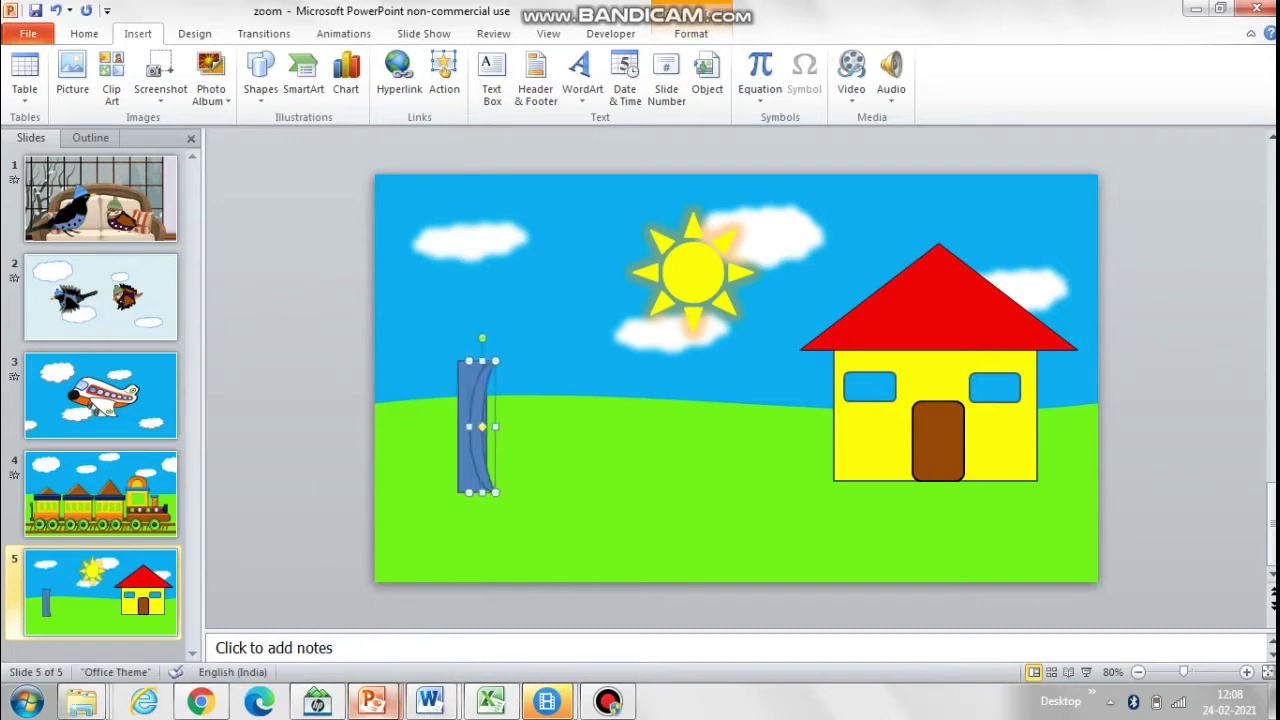
{"action": "key", "text": "Right"}
{"action": "left_click", "coordinate": [590, 460]}
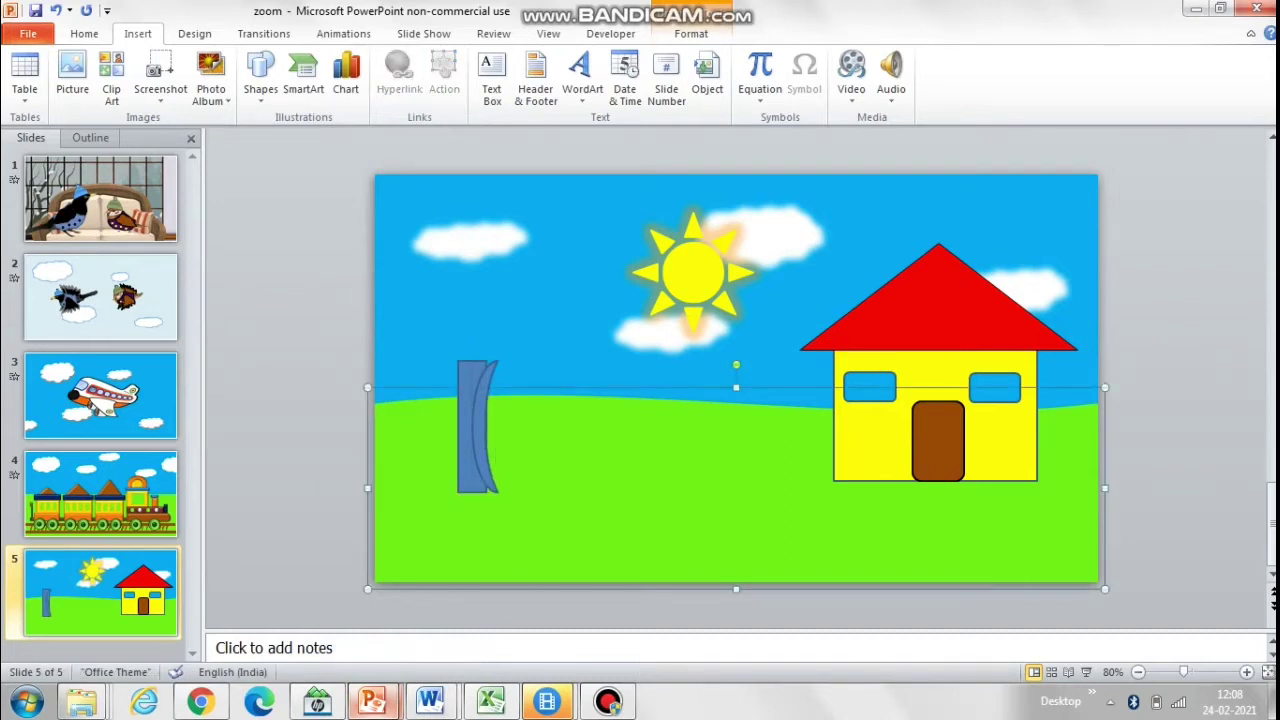
{"action": "left_click", "coordinate": [480, 428]}
{"action": "left_click_drag", "start_coordinate": [472, 427], "coordinate": [469, 427]}
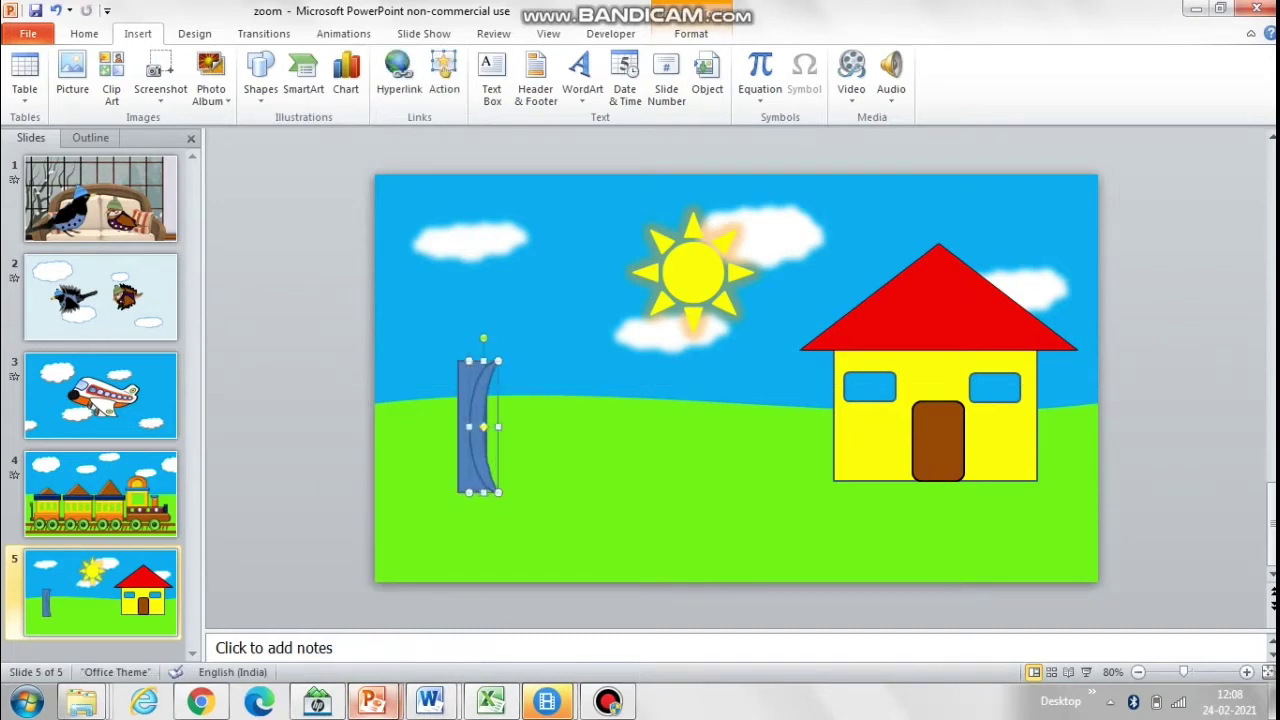
{"action": "key", "text": "Right"}
{"action": "key", "text": "Left"}
{"action": "key", "text": "Down"}
{"action": "key", "text": "Up"}
- Paste a copy of the trunk's curved side, flip it horizontally and align it with the trunk's left side
{"action": "key", "text": "ctrl+v"}
{"action": "left_click", "coordinate": [84, 33]}
{"action": "left_click", "coordinate": [923, 80]}
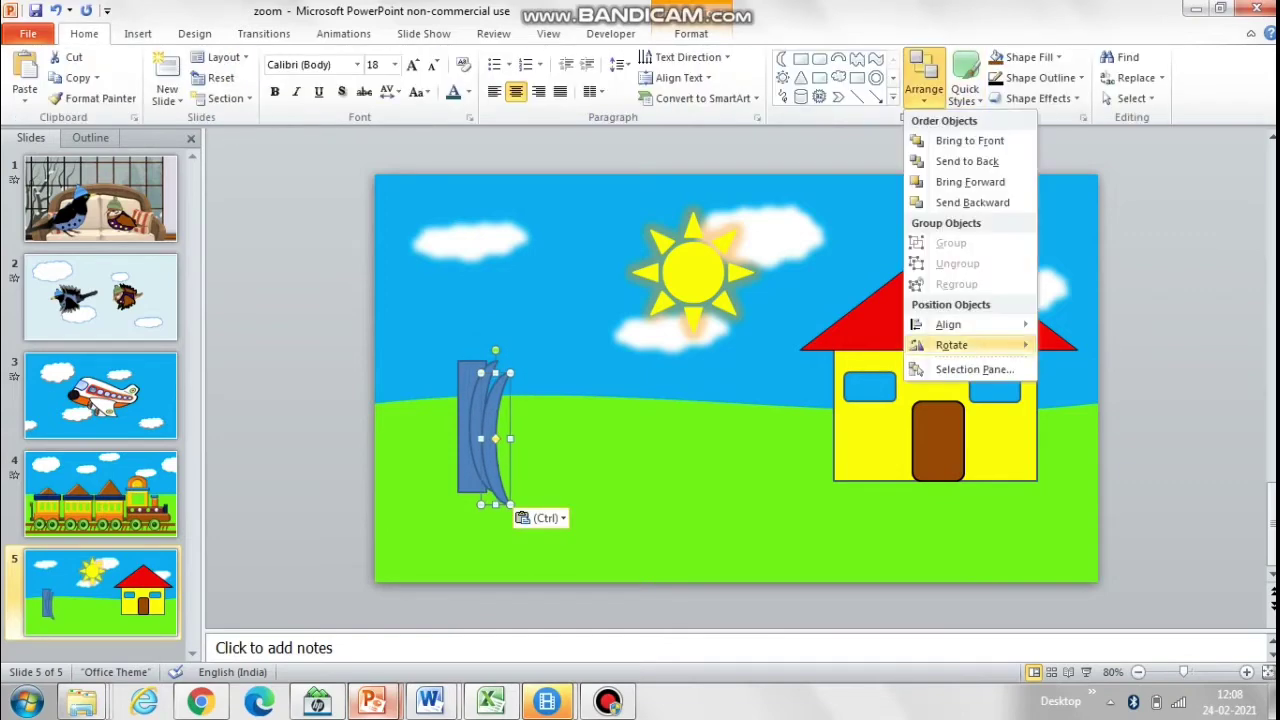
{"action": "mouse_move", "coordinate": [952, 345]}
{"action": "left_click", "coordinate": [1106, 415]}
{"action": "key", "text": "Left"}
{"action": "key", "text": "Left"}
{"action": "key", "text": "Left"}
{"action": "key", "text": "Left"}
{"action": "key", "text": "Left"}
{"action": "key", "text": "Left"}
{"action": "key", "text": "Up"}
{"action": "key", "text": "Up"}
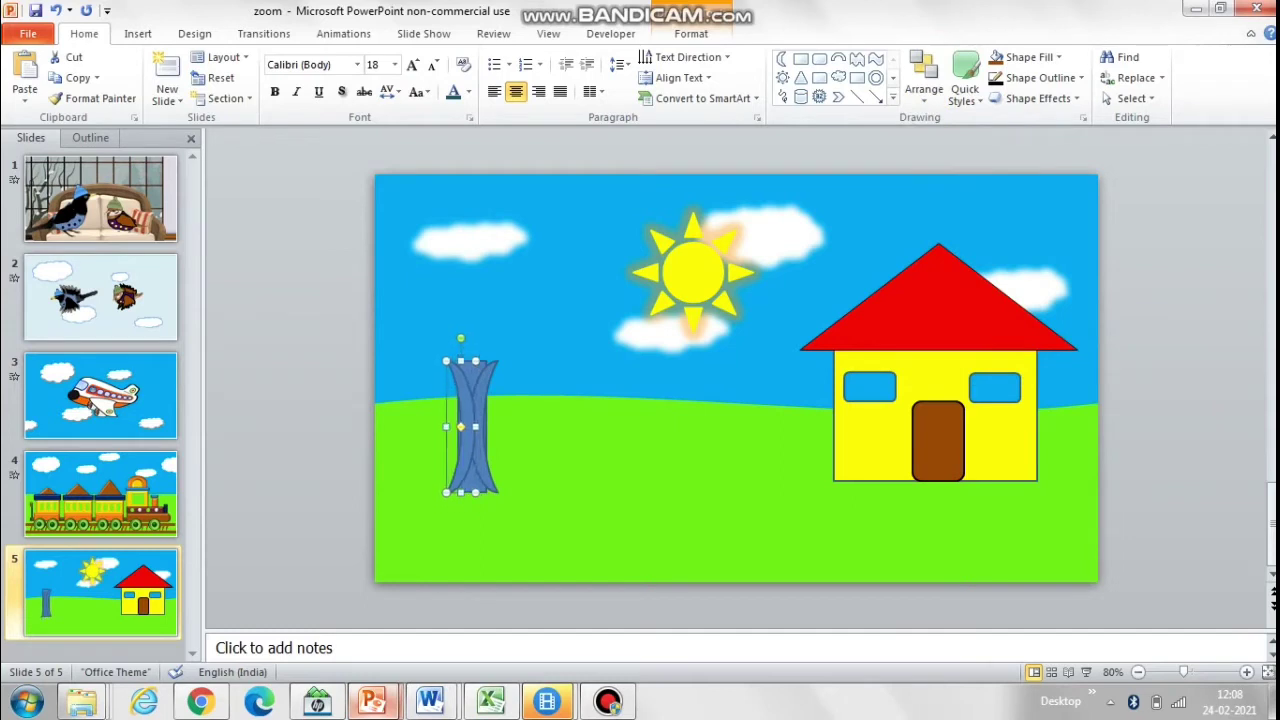
- Select all three tree trunk shapes and group them
{"action": "left_click", "coordinate": [600, 480]}
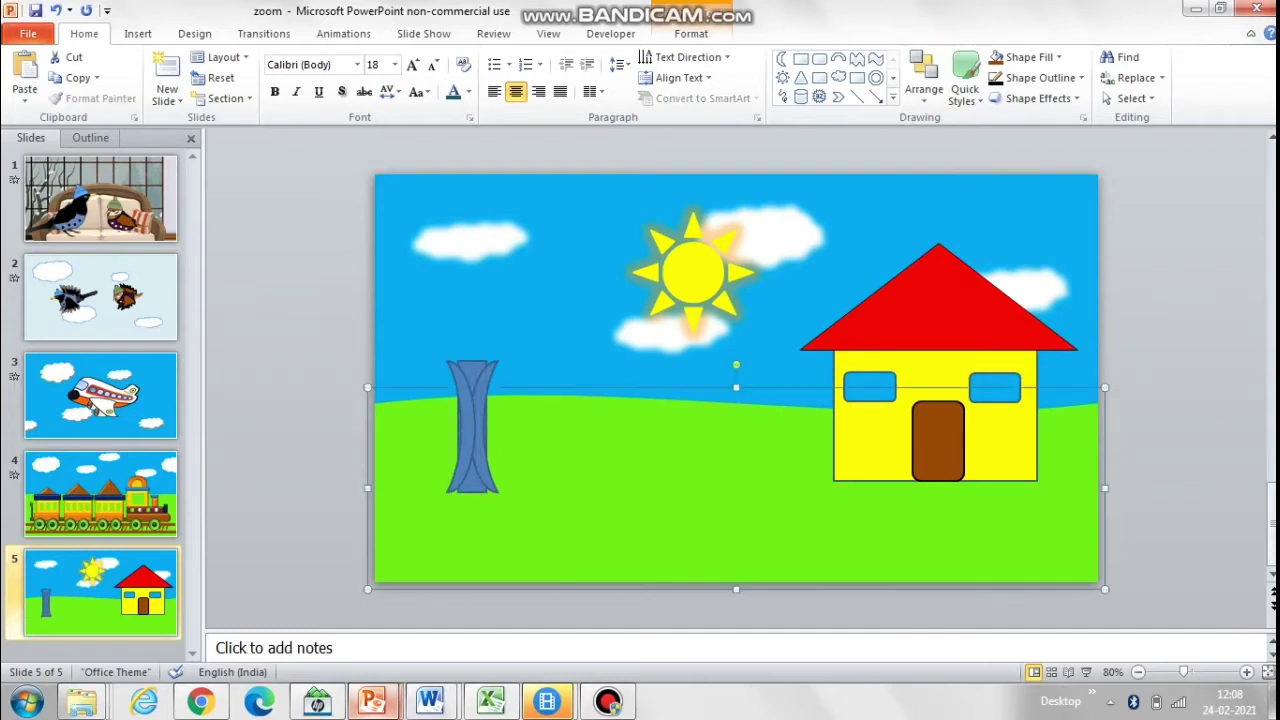
{"action": "left_click", "coordinate": [305, 251]}
{"action": "left_click_drag", "start_coordinate": [305, 251], "coordinate": [579, 535]}
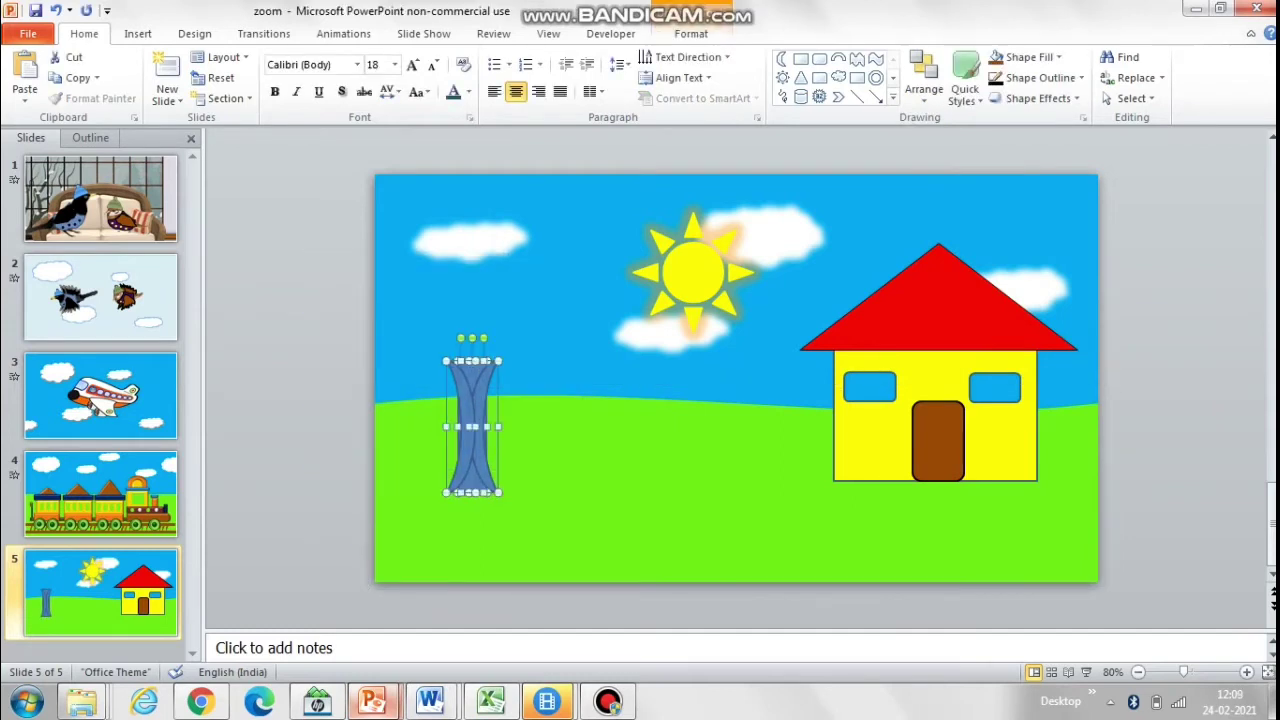
{"action": "right_click", "coordinate": [472, 455]}
{"action": "mouse_move", "coordinate": [500, 300]}
{"action": "left_click", "coordinate": [645, 300]}
- Set the grouped trunk's fill and outline to Orange, Accent 6, Darker 50%
{"action": "left_click", "coordinate": [1025, 57]}
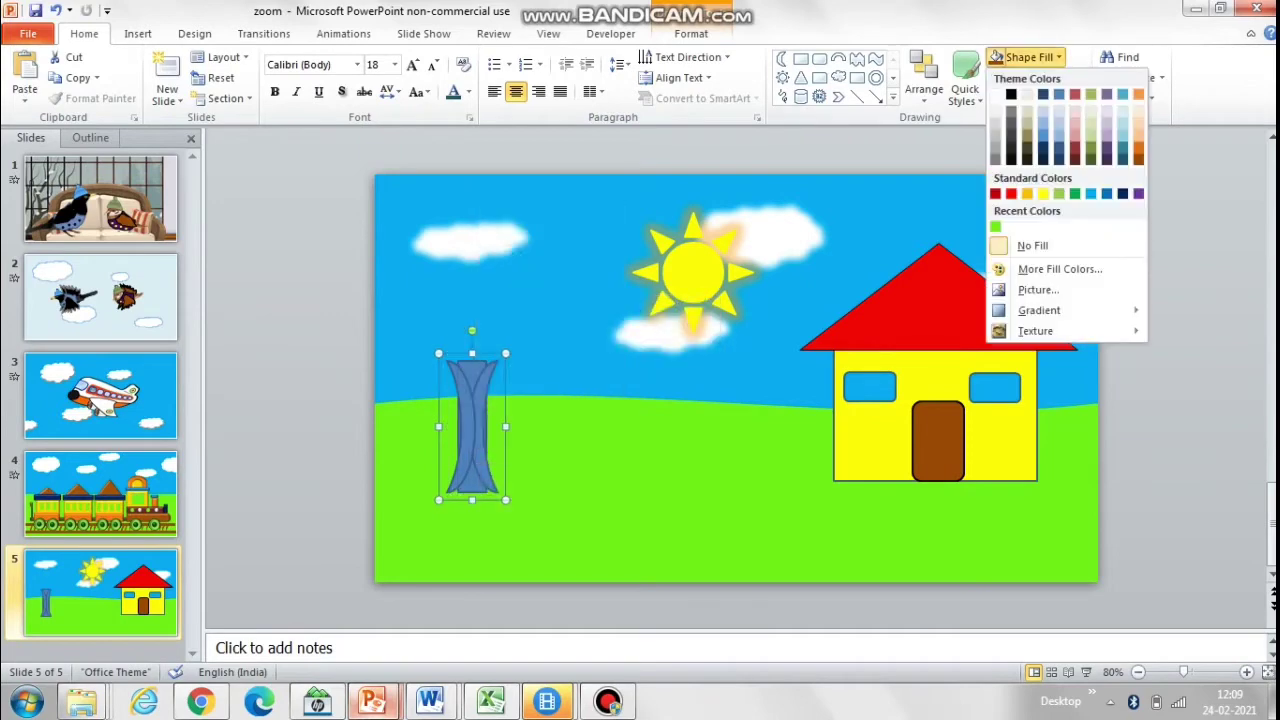
{"action": "left_click", "coordinate": [1138, 157]}
{"action": "left_click", "coordinate": [1040, 77]}
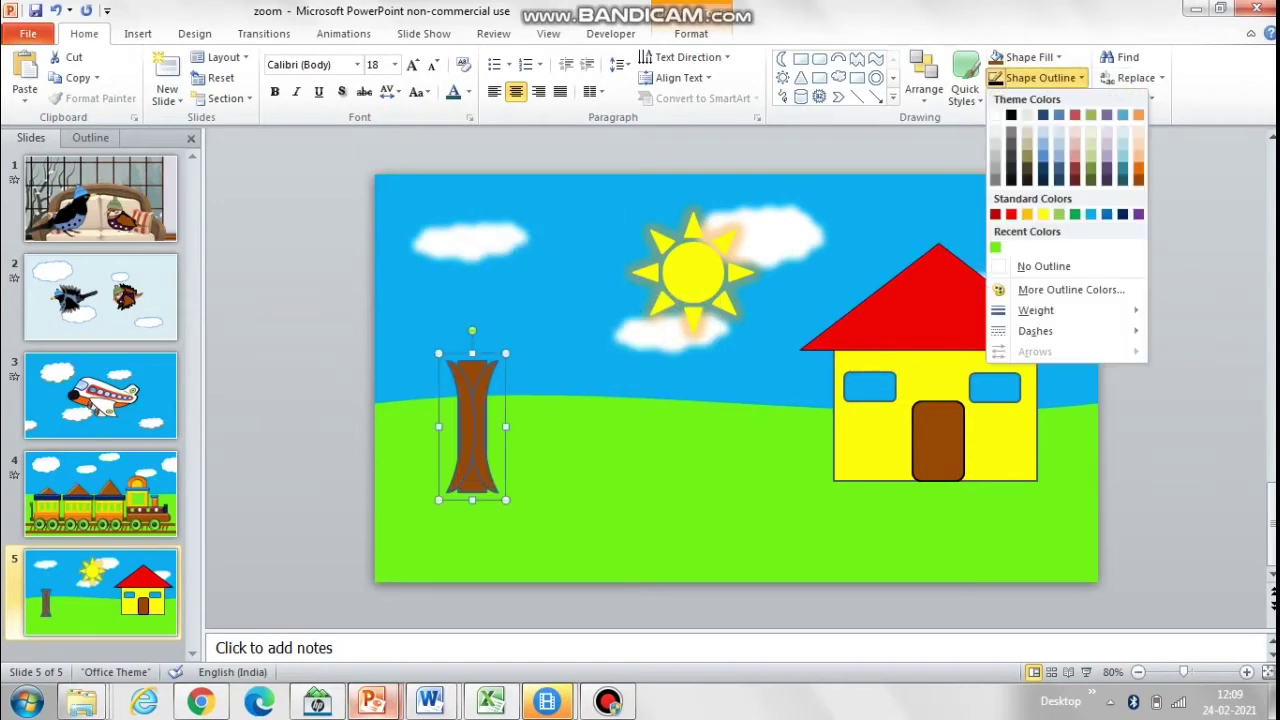
{"action": "left_click", "coordinate": [1139, 181]}
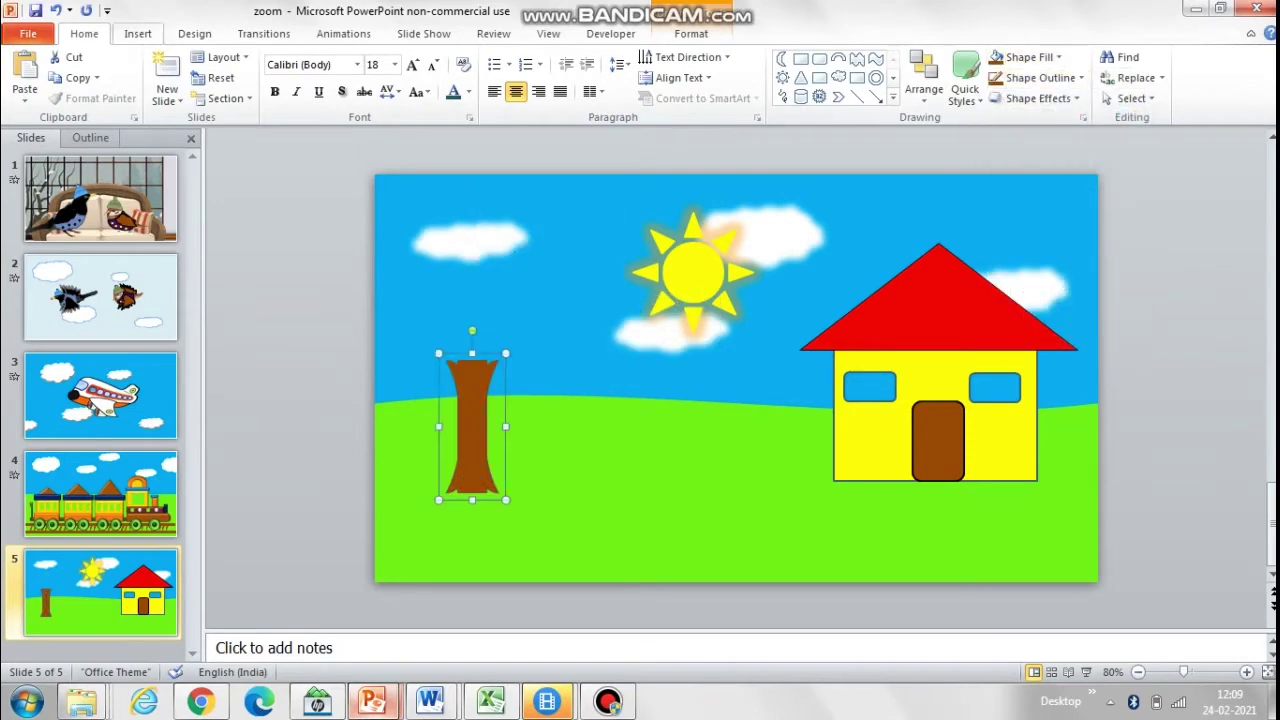
- Draw a Cloud shape over the top of the tree trunk as its foliage
{"action": "left_click", "coordinate": [138, 33]}
{"action": "left_click", "coordinate": [260, 75]}
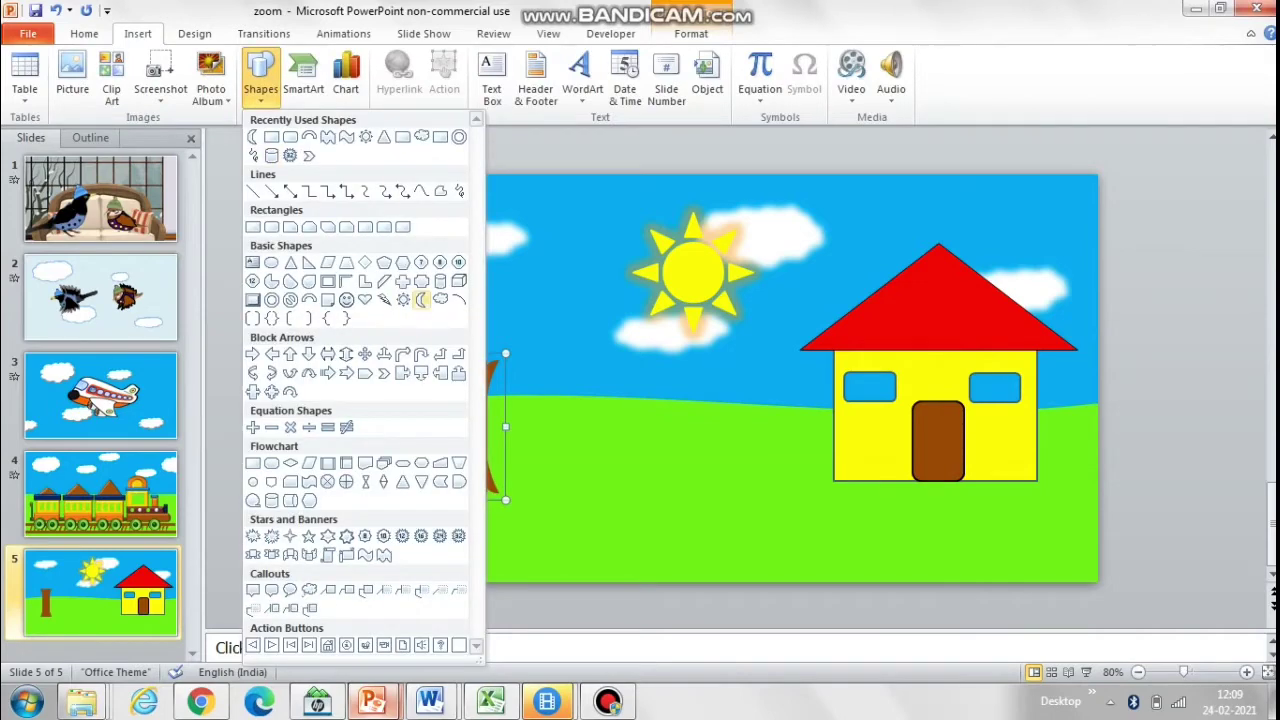
{"action": "left_click", "coordinate": [440, 299]}
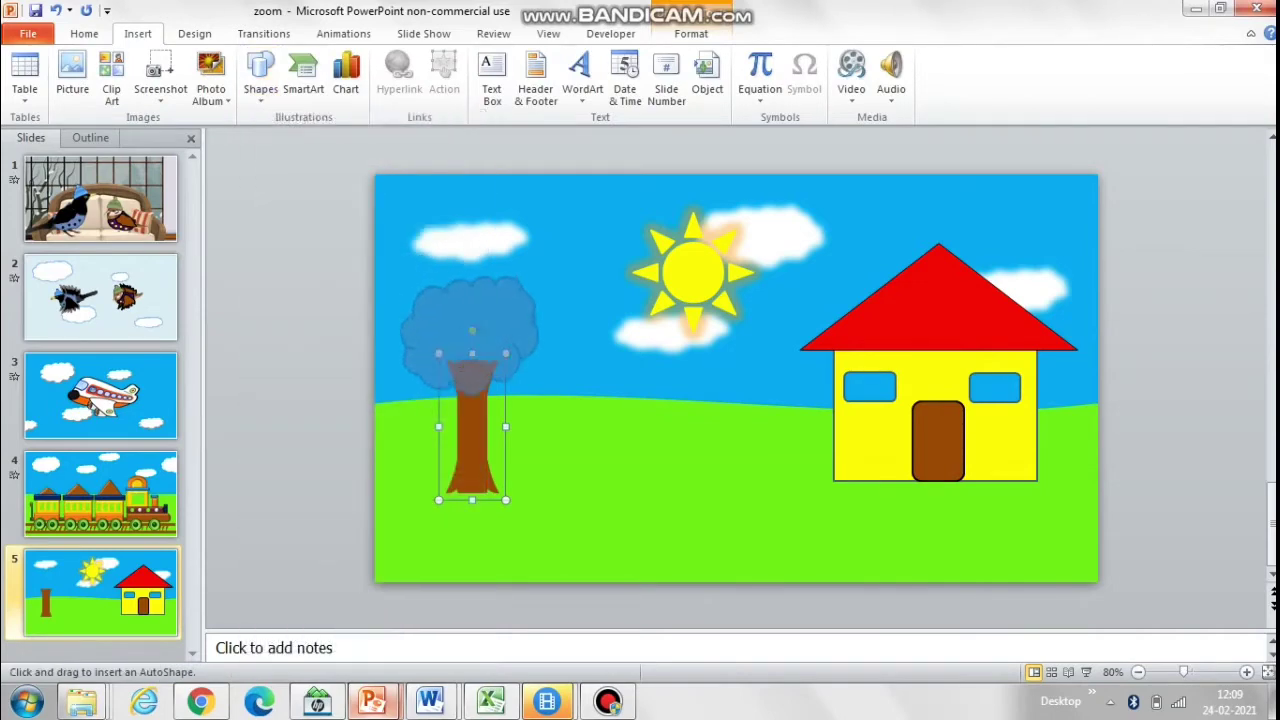
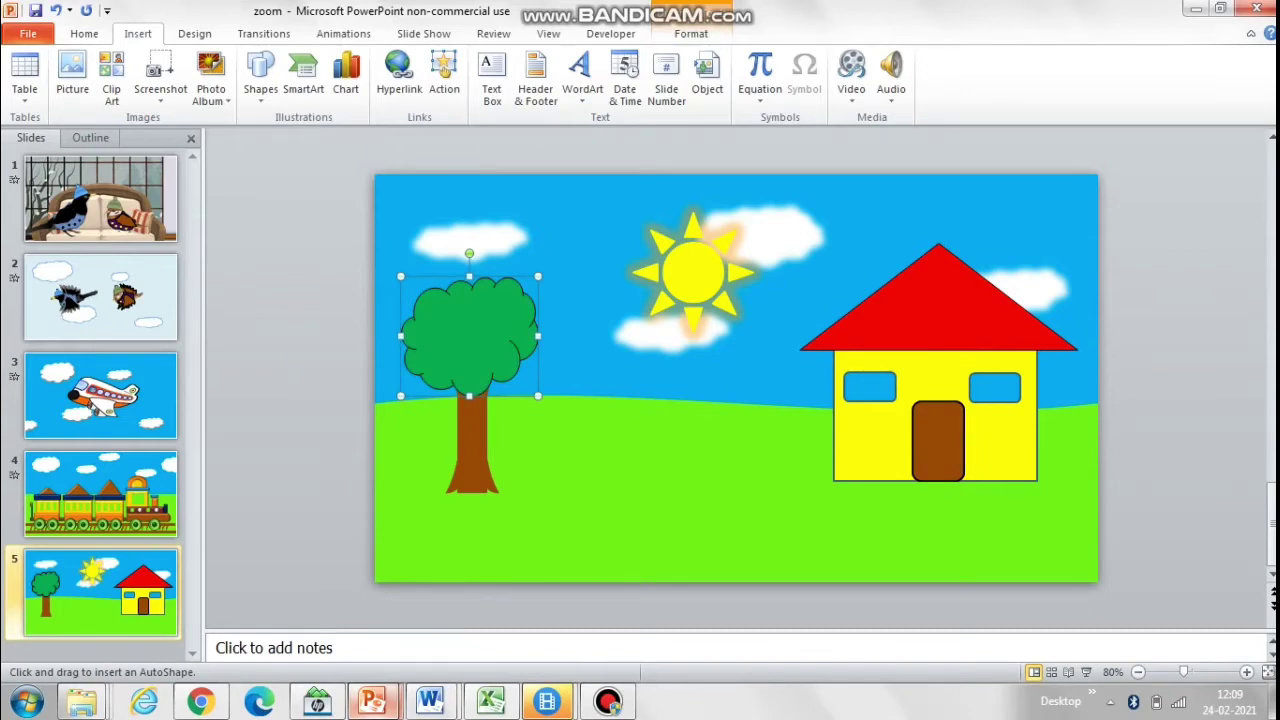
- Draw a crescent moon outside the slide's left edge, filled White, Background 1, Darker 5%, with a light outline and a glow
{"action": "mouse_move", "coordinate": [286, 294]}
{"action": "left_mouse_down"}
{"action": "mouse_move", "coordinate": [342, 376]}
{"action": "mouse_move", "coordinate": [342, 362]}
{"action": "left_mouse_up"}
{"action": "left_click", "coordinate": [84, 33]}
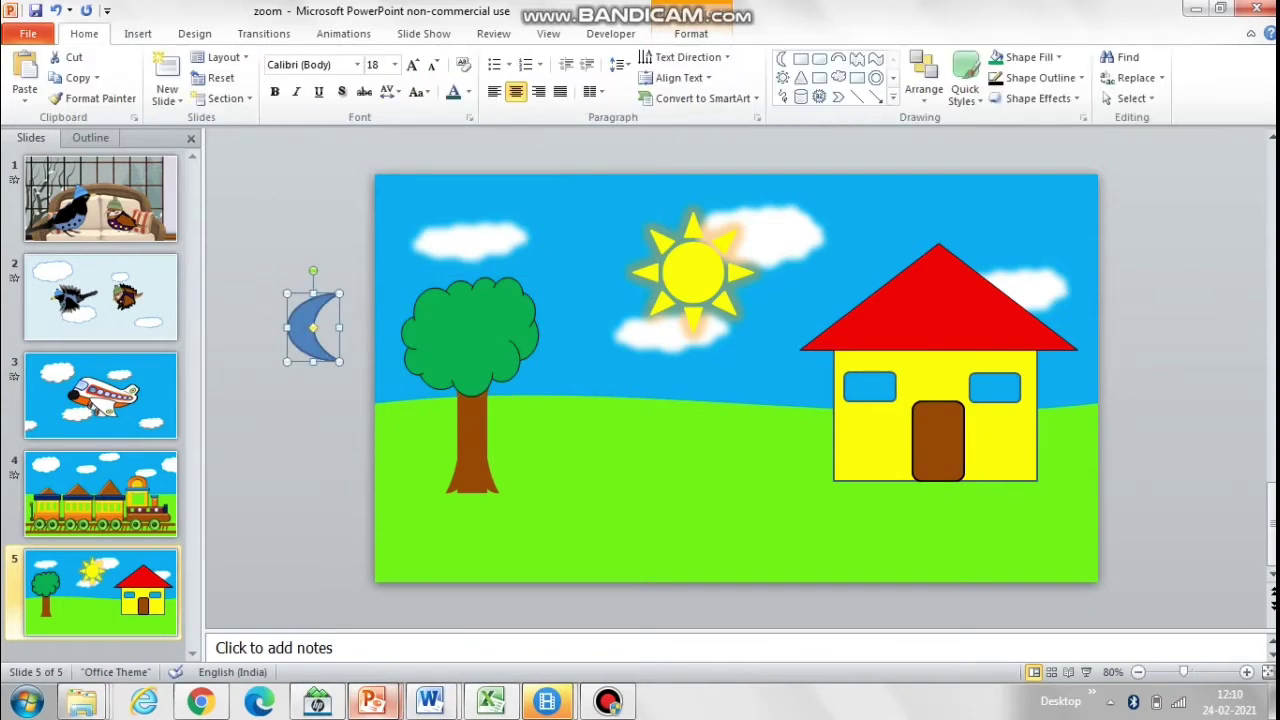
{"action": "left_click", "coordinate": [1028, 57]}
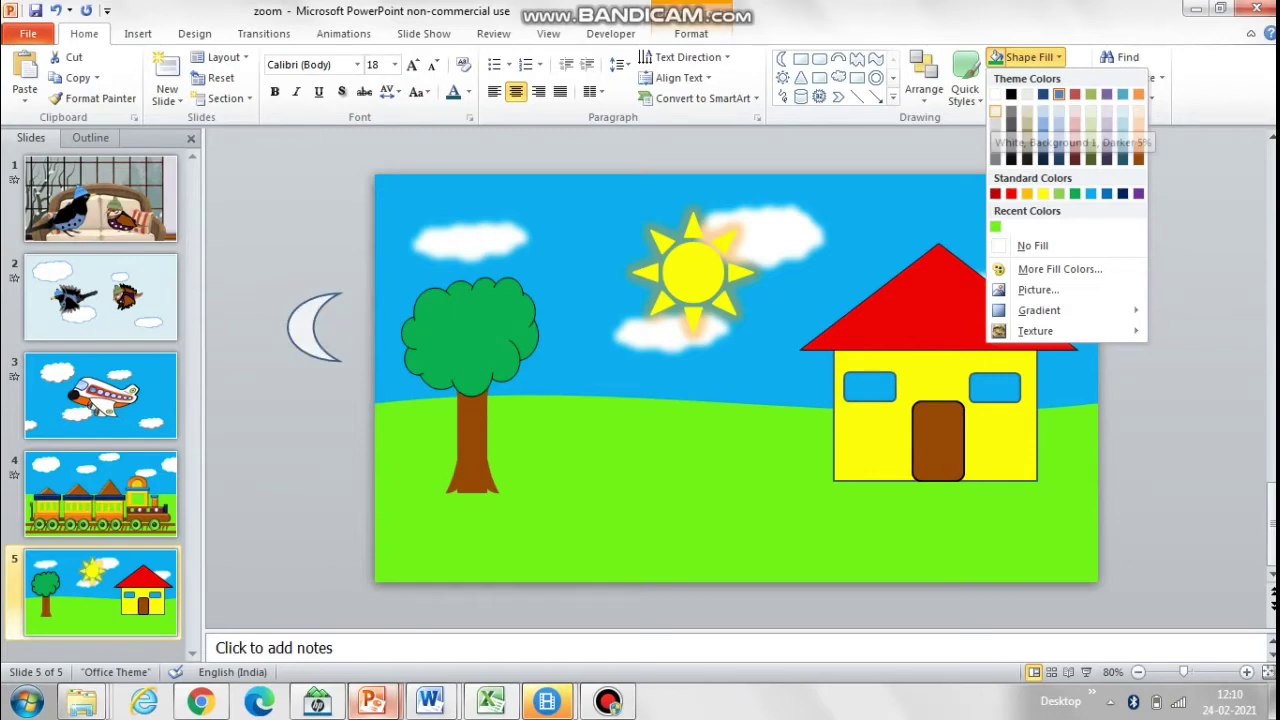
{"action": "left_click", "coordinate": [996, 111]}
{"action": "left_click", "coordinate": [1040, 77]}
{"action": "left_click", "coordinate": [1038, 98]}
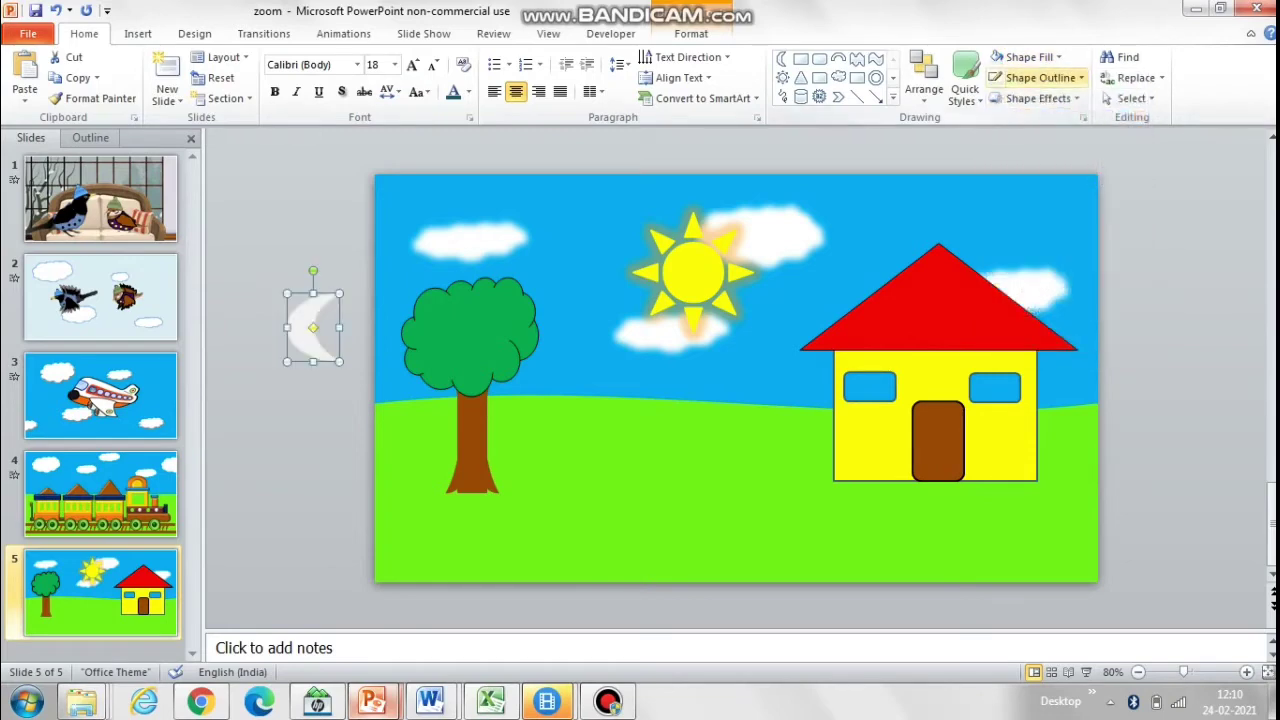
{"action": "mouse_move", "coordinate": [1042, 259]}
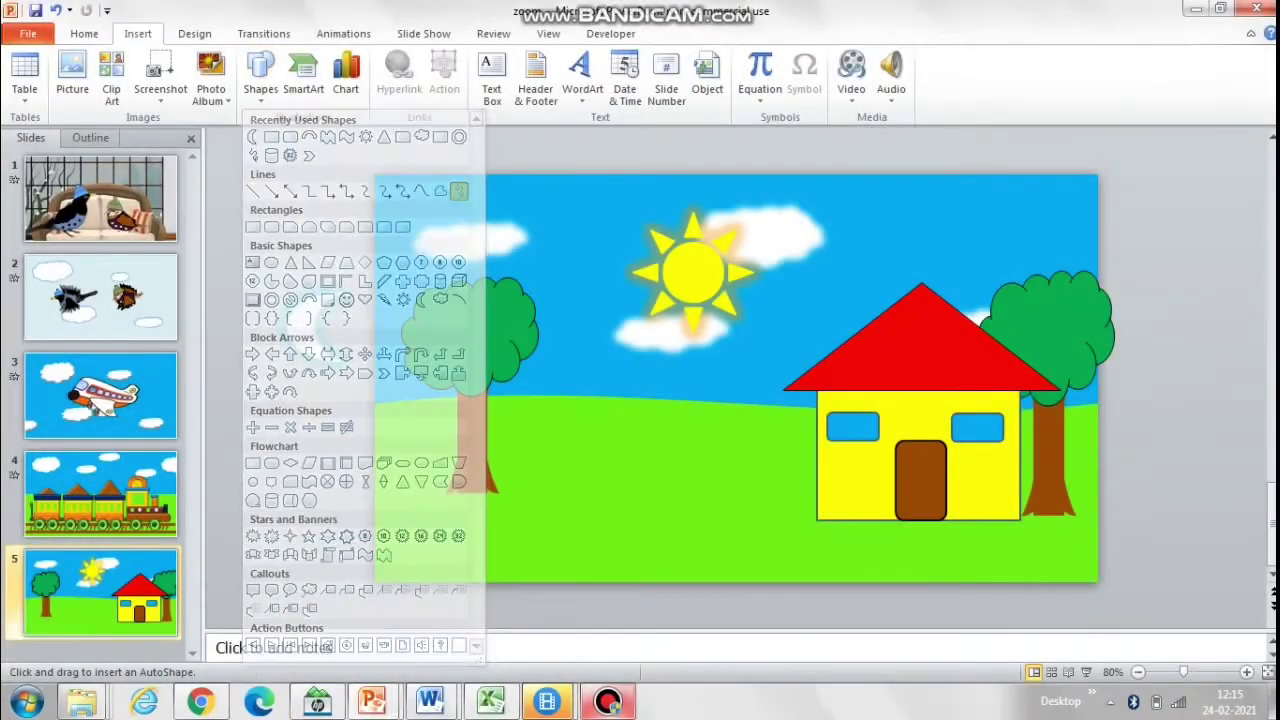
- Draw a freehand plant stem on the green ground and paste copies of it to form three clusters
{"action": "mouse_move", "coordinate": [530, 518]}
{"action": "left_mouse_down"}
{"action": "mouse_move", "coordinate": [546, 550]}
{"action": "mouse_move", "coordinate": [571, 514]}
{"action": "left_mouse_up"}
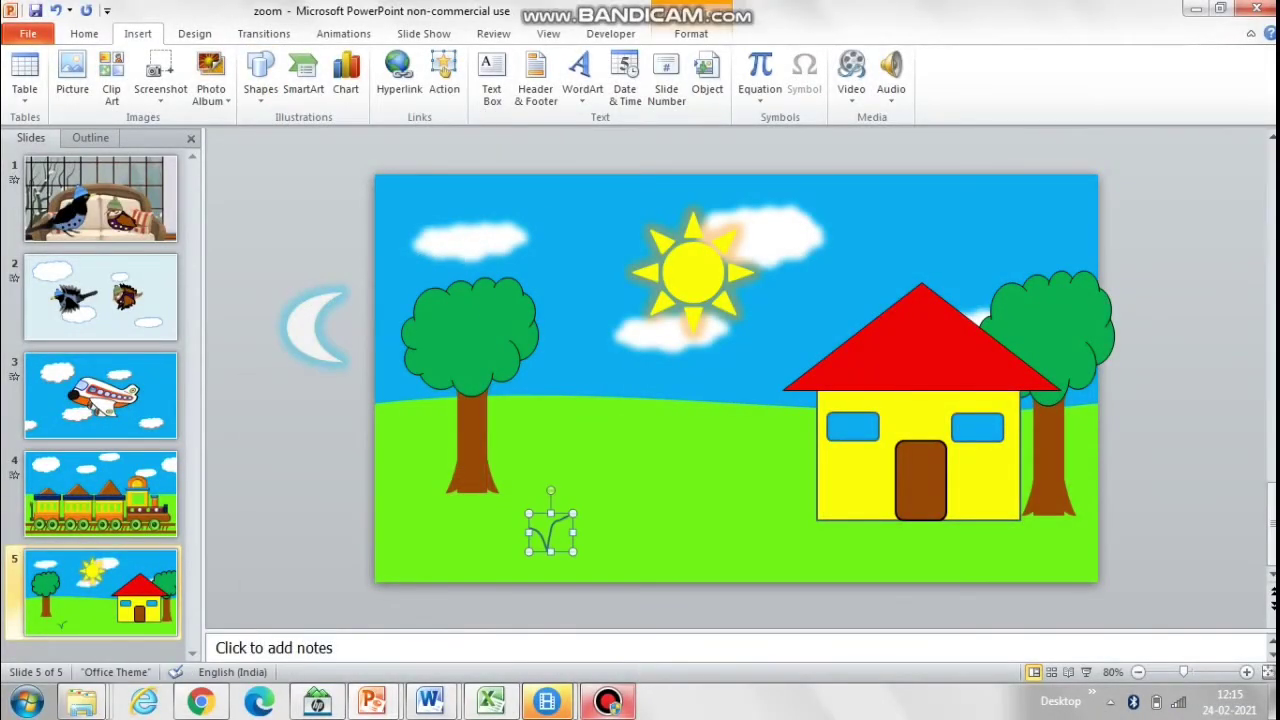
{"action": "key", "text": "ctrl+v"}
{"action": "key", "text": "Escape"}
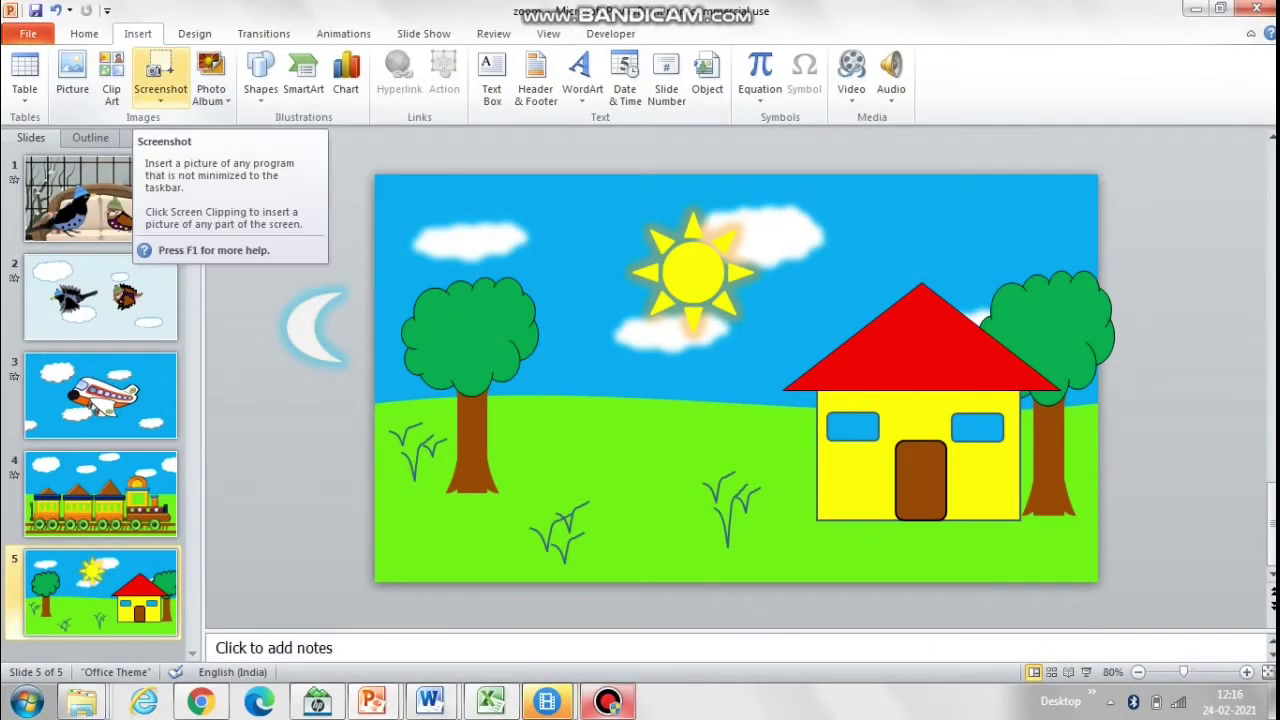
- Draw a small Sun shape as a flower head on a stem, nudge it into place and paste a copy for another stem
{"action": "left_click", "coordinate": [260, 75]}
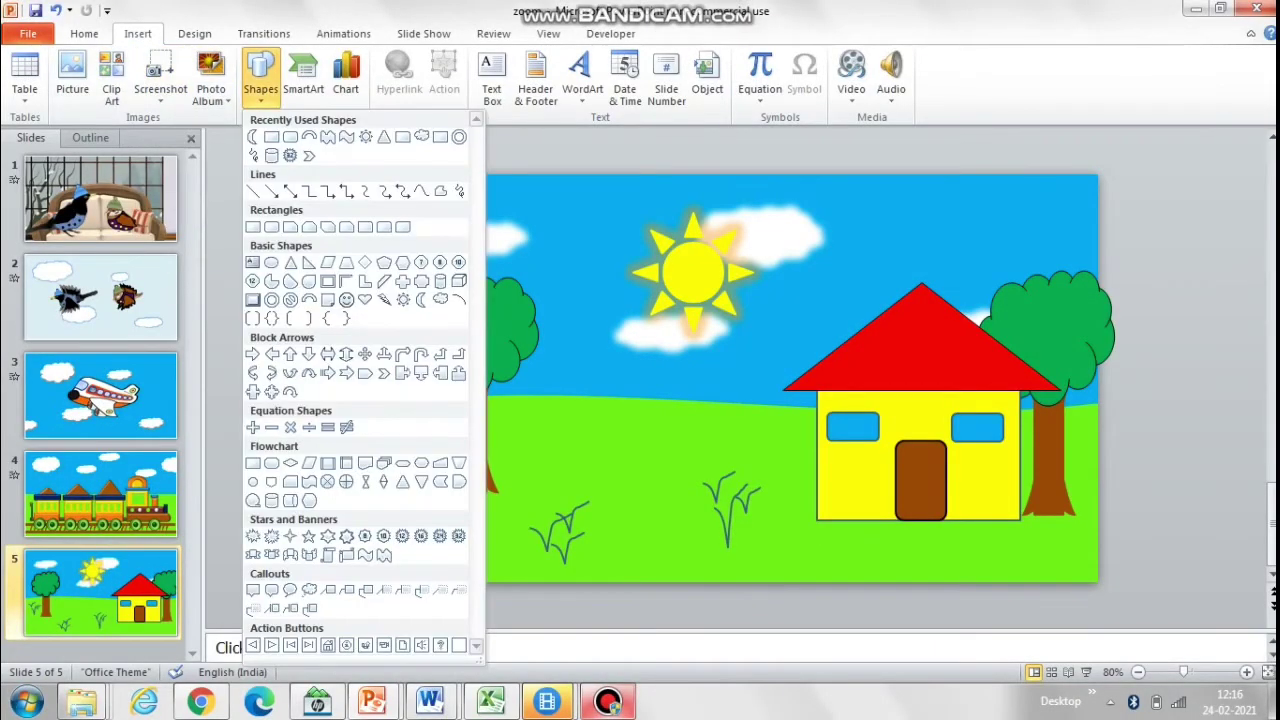
{"action": "left_click", "coordinate": [403, 300]}
{"action": "left_click_drag", "start_coordinate": [537, 494], "coordinate": [568, 521]}
{"action": "key", "text": "Left"}
{"action": "key", "text": "Left"}
{"action": "key", "text": "Down"}
{"action": "key", "text": "Down"}
{"action": "key", "text": "ctrl+c"}
{"action": "key", "text": "ctrl+v"}
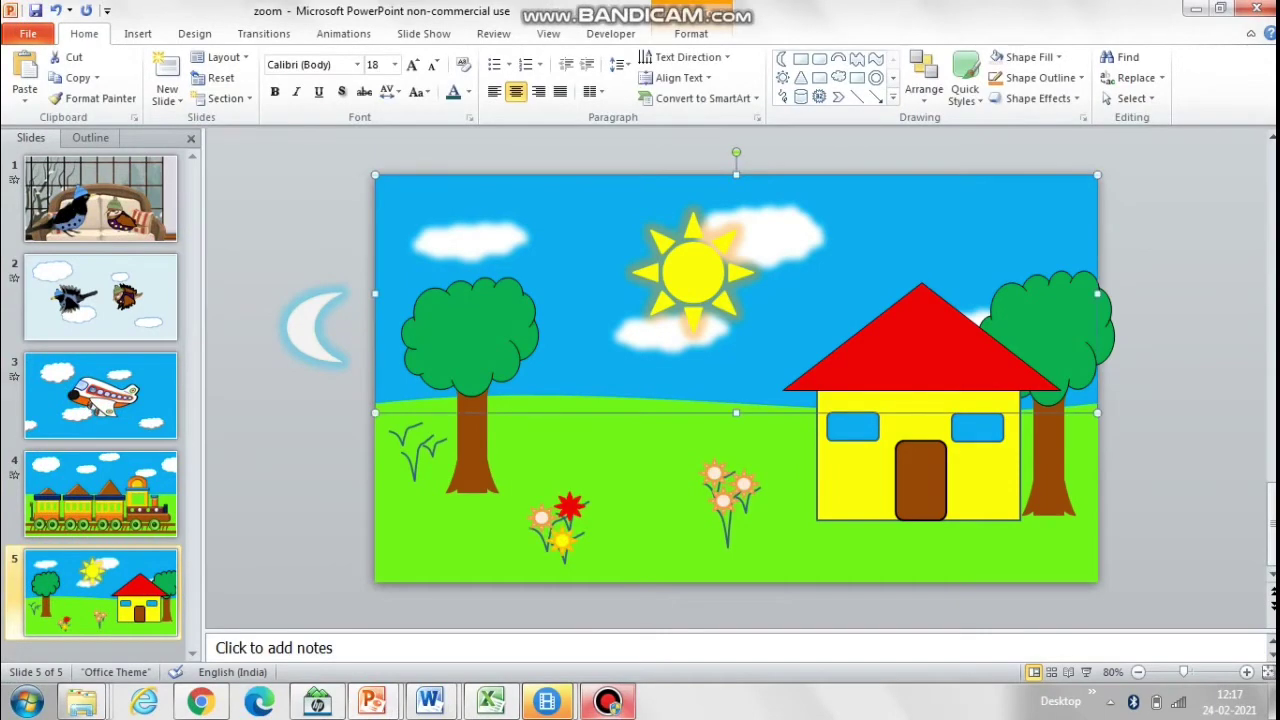
- Select all four clouds in the sky, including the one behind the house roof, and group them
{"action": "left_click", "coordinate": [470, 242]}
{"action": "left_click", "coordinate": [780, 238], "text": "ctrl"}
{"action": "left_click", "coordinate": [668, 332], "text": "shift"}
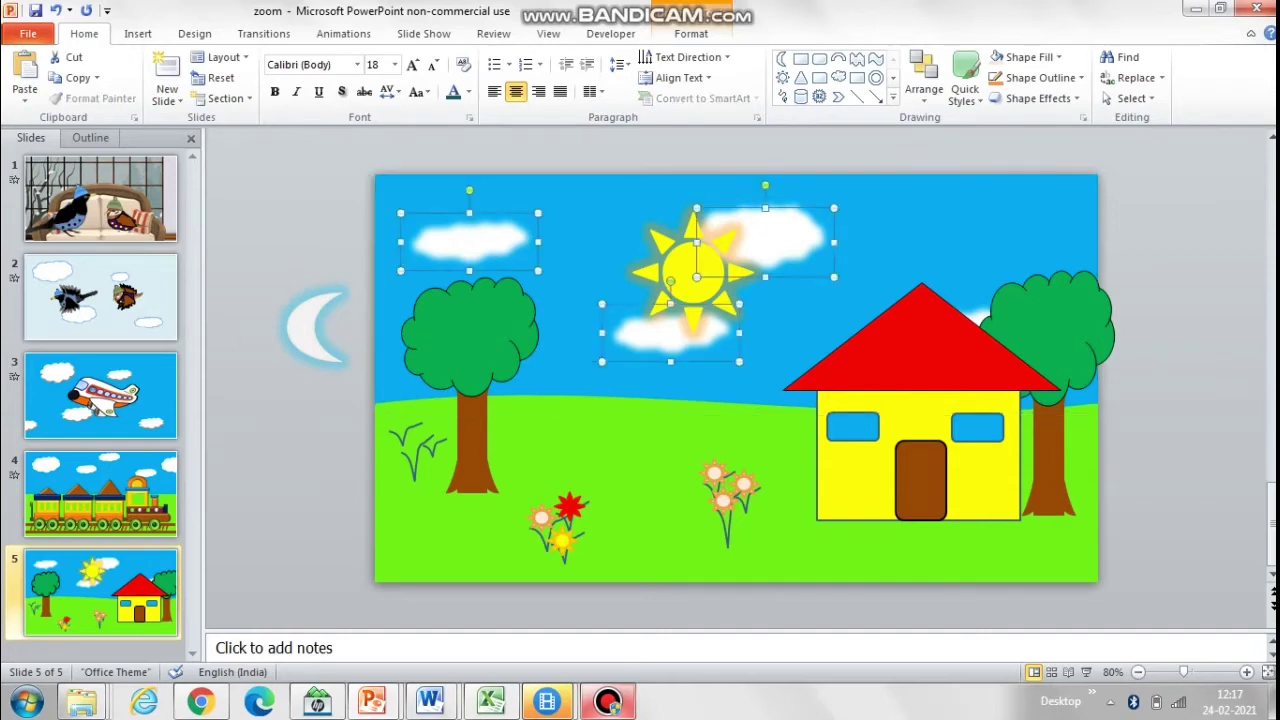
{"action": "left_click", "coordinate": [978, 320], "text": "ctrl"}
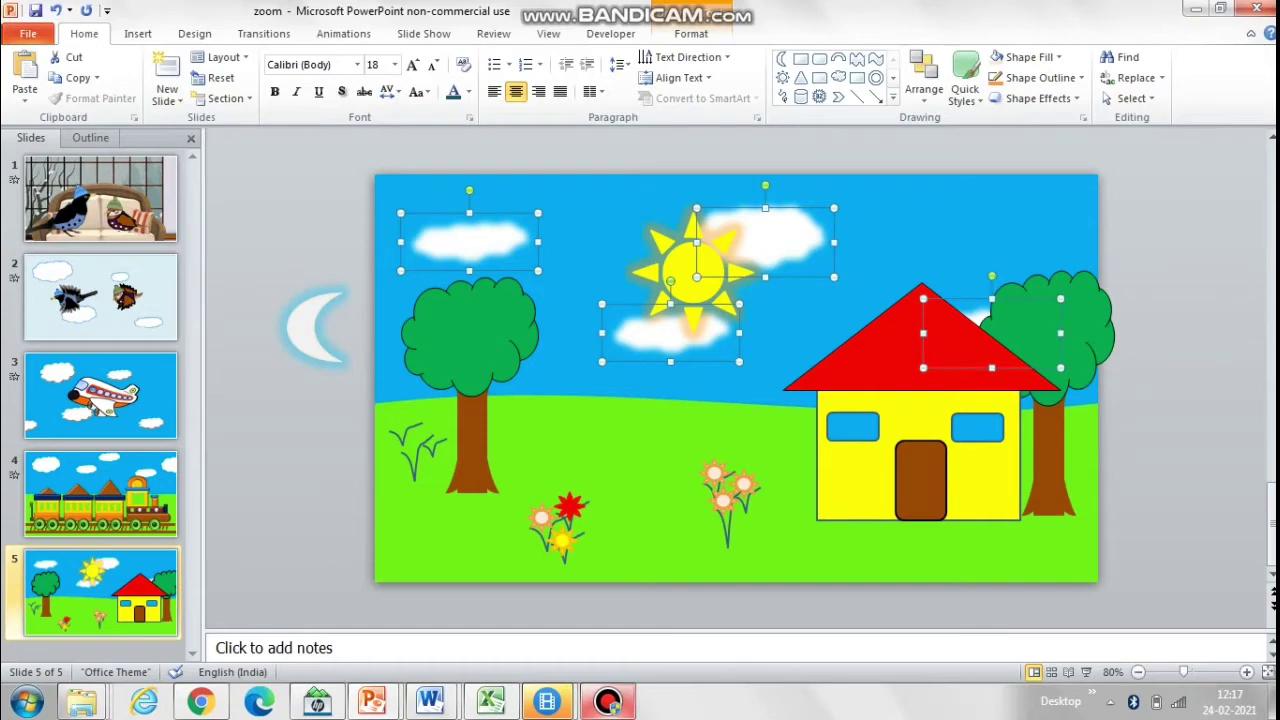
{"action": "right_click", "coordinate": [978, 318]}
{"action": "mouse_move", "coordinate": [1030, 417]}
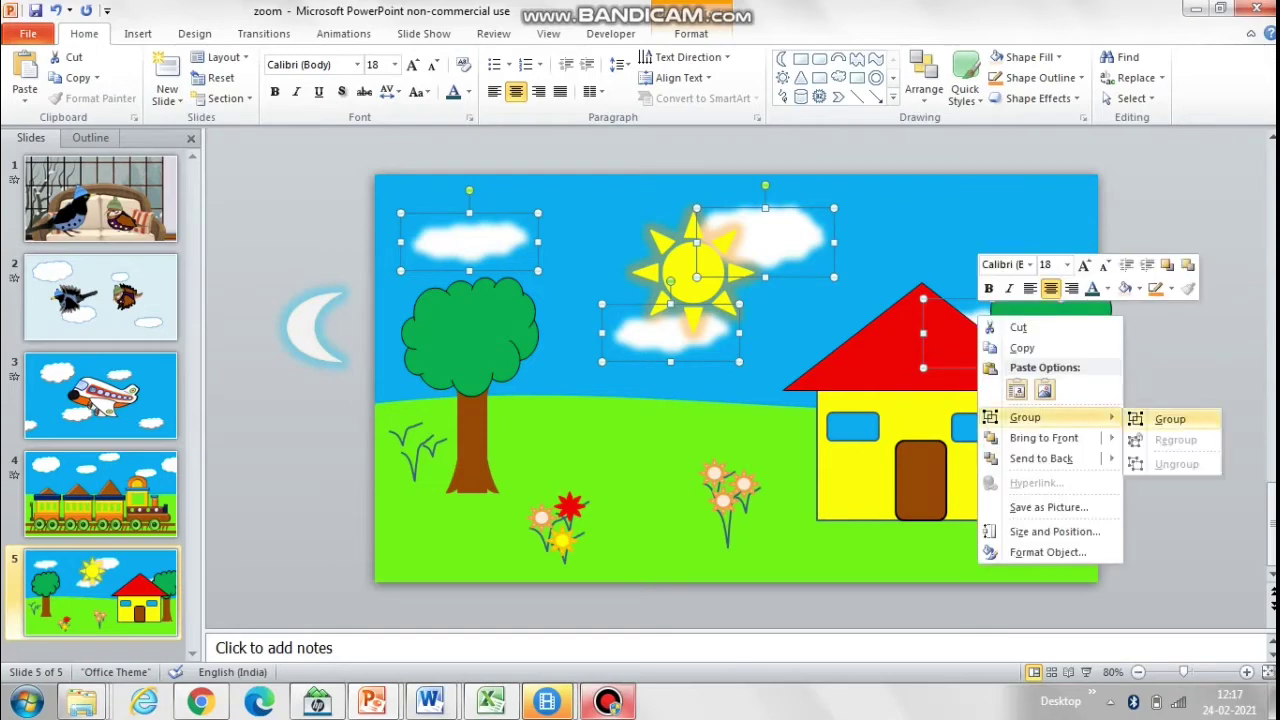
{"action": "left_click", "coordinate": [1168, 419]}
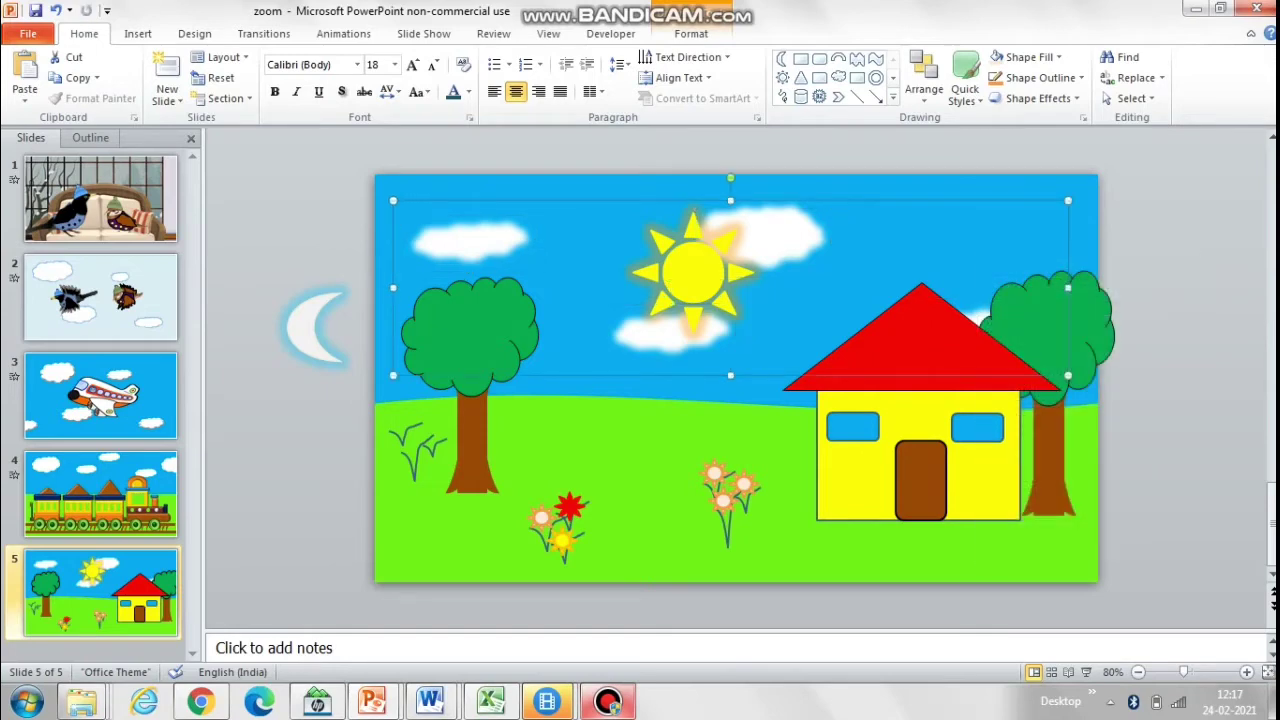
- Paste a copy of the cloud group and move it horizontally until it lies just outside the slide's left edge
{"action": "left_click", "coordinate": [1138, 672]}
{"action": "left_click", "coordinate": [1138, 672]}
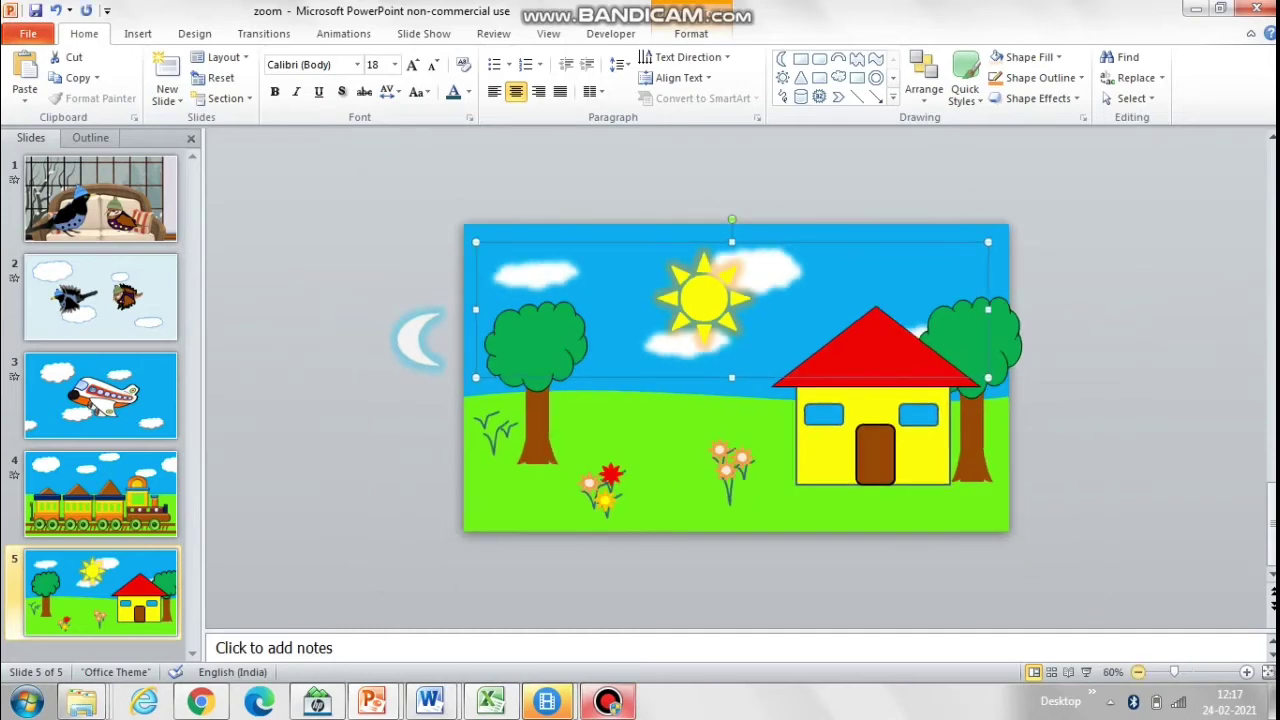
{"action": "key", "text": "ctrl+v"}
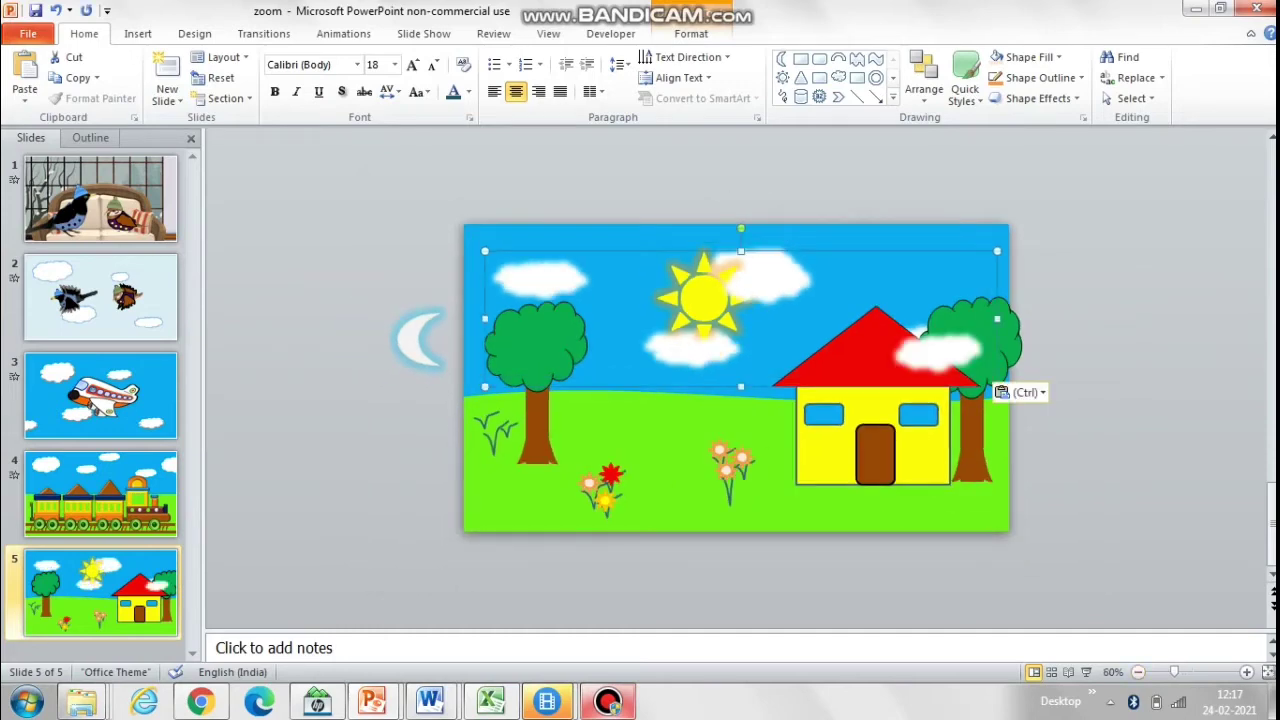
{"action": "key", "text": "Left"}
{"action": "key", "text": "Left"}
{"action": "key", "text": "Left"}
{"action": "key", "text": "Left"}
{"action": "key", "text": "Left"}
{"action": "key", "text": "Left"}
{"action": "key", "text": "Left"}
{"action": "key", "text": "Left"}
{"action": "key", "text": "Left"}
{"action": "key", "text": "Left"}
{"action": "key", "text": "Left"}
{"action": "key", "text": "Left"}
{"action": "key", "text": "Left"}
{"action": "key", "text": "Left"}
{"action": "key", "text": "Left"}
{"action": "key", "text": "Left"}
{"action": "key", "text": "Left"}
{"action": "key", "text": "Left"}
{"action": "key", "text": "Left"}
{"action": "key", "text": "Left"}
{"action": "key", "text": "Left"}
{"action": "key", "text": "Left"}
{"action": "key", "text": "Left"}
{"action": "key", "text": "Left"}
{"action": "key", "text": "Left"}
{"action": "key", "text": "Left"}
{"action": "key", "text": "Left"}
{"action": "key", "text": "Left"}
{"action": "key", "text": "Left"}
{"action": "key", "text": "Left"}
{"action": "key", "text": "Left"}
{"action": "key", "text": "Left"}
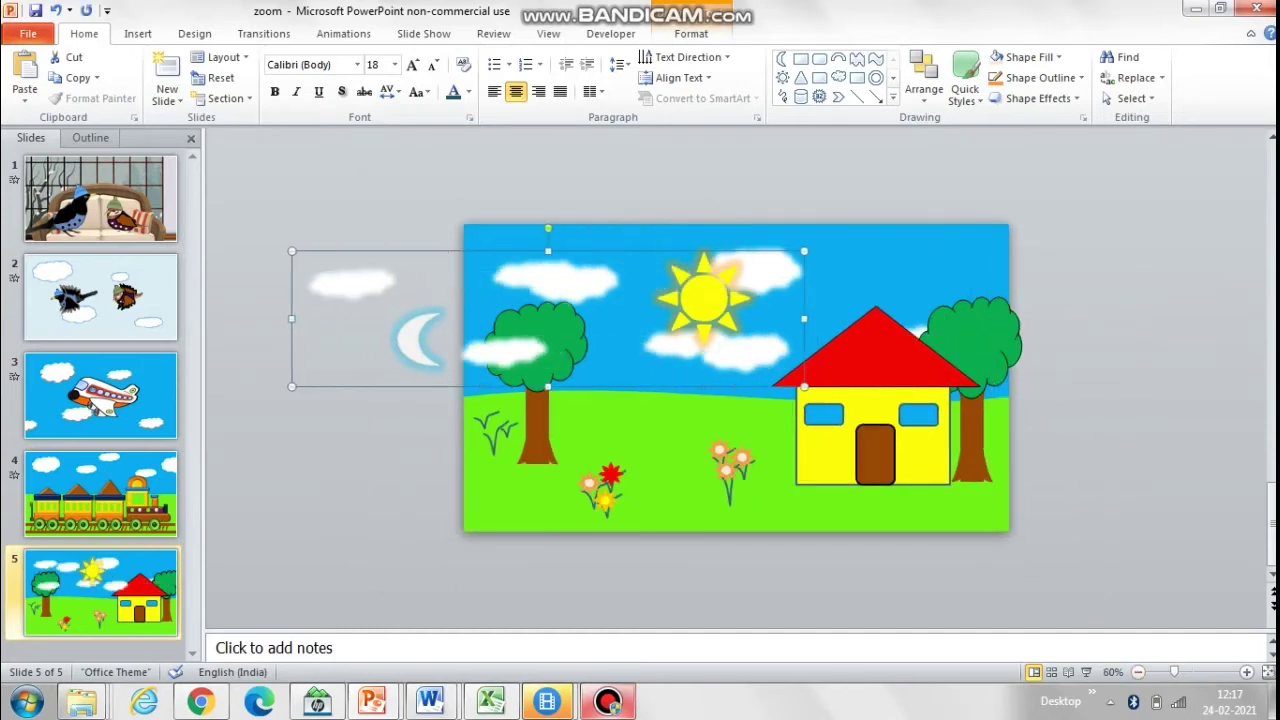
{"action": "key", "text": "Left"}
{"action": "key", "text": "Left"}
{"action": "key", "text": "Left"}
{"action": "key", "text": "Left"}
{"action": "key", "text": "Left"}
{"action": "key", "text": "Left"}
{"action": "key", "text": "Left"}
{"action": "key", "text": "Left"}
{"action": "key", "text": "Left"}
{"action": "key", "text": "Left"}
{"action": "key", "text": "Left"}
{"action": "key", "text": "Left"}
{"action": "key", "text": "Left"}
{"action": "key", "text": "Left"}
{"action": "key", "text": "Left"}
{"action": "key", "text": "Left"}
{"action": "key", "text": "Left"}
{"action": "key", "text": "Left"}
{"action": "key", "text": "Left"}
{"action": "key", "text": "Left"}
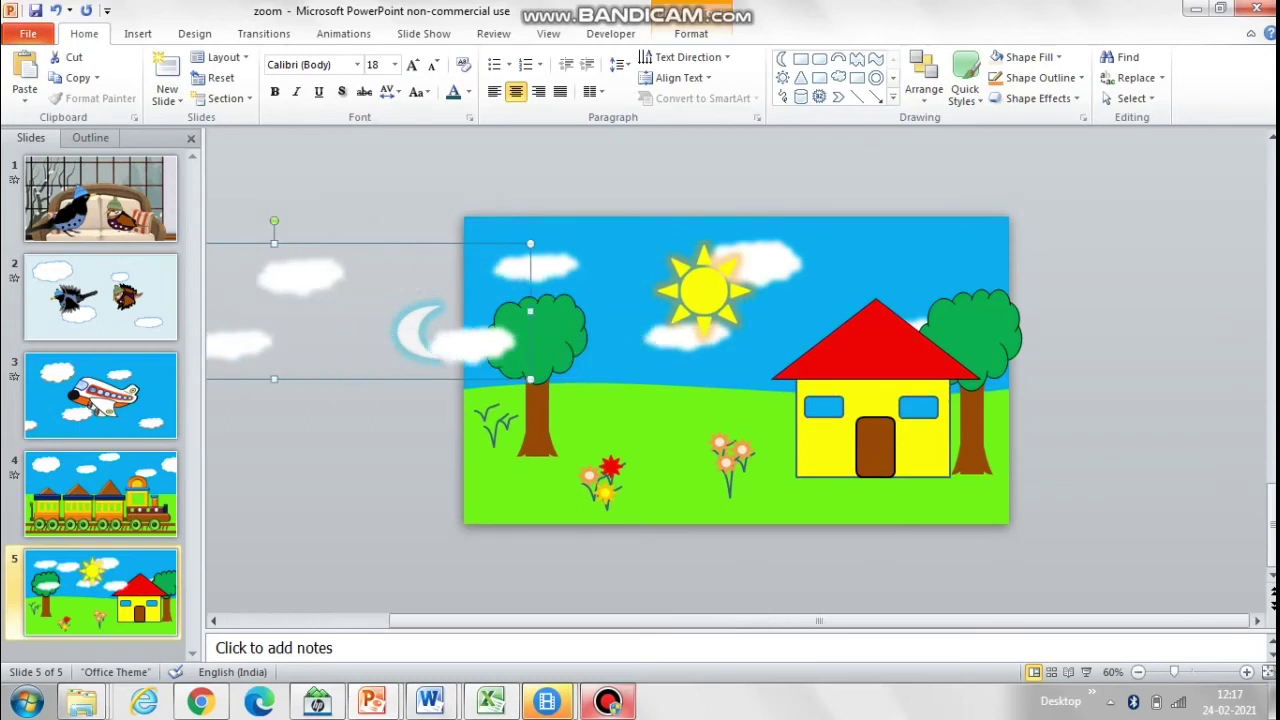
{"action": "key", "text": "Up"}
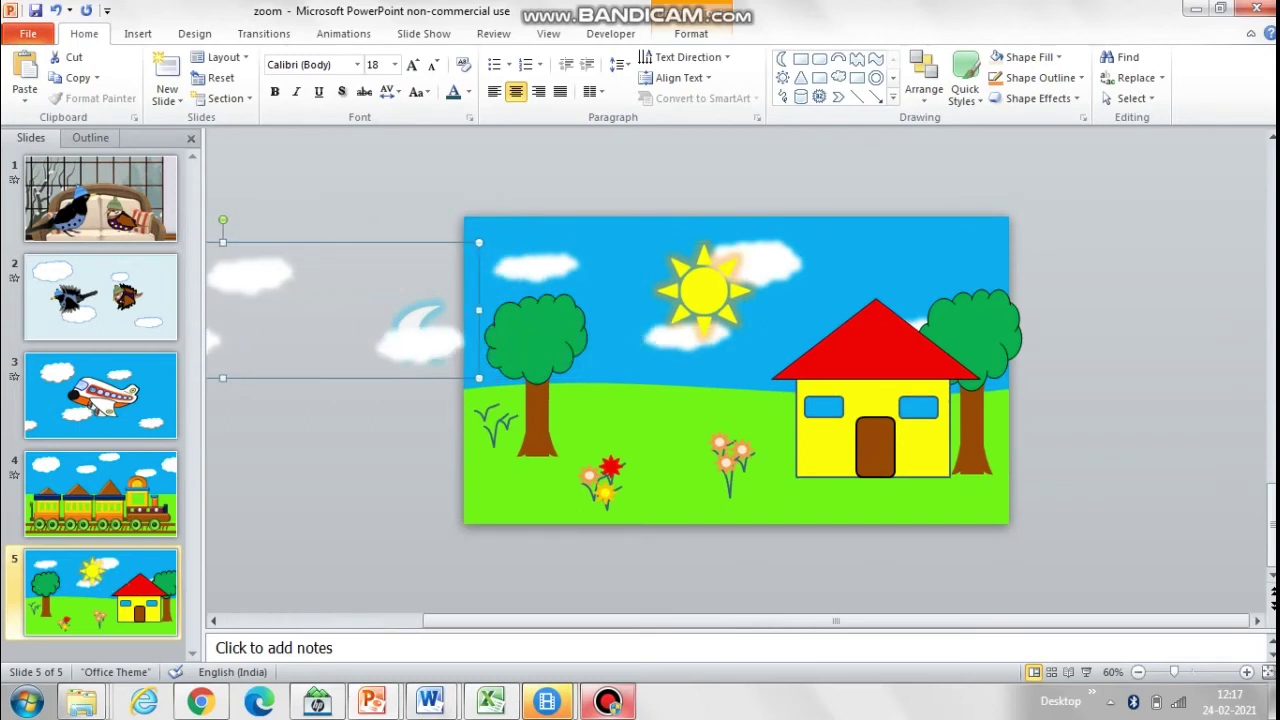
- Nudge the copied cloud group slightly upward to line it up with the original cloud group
{"action": "left_click", "coordinate": [762, 264], "text": "ctrl"}
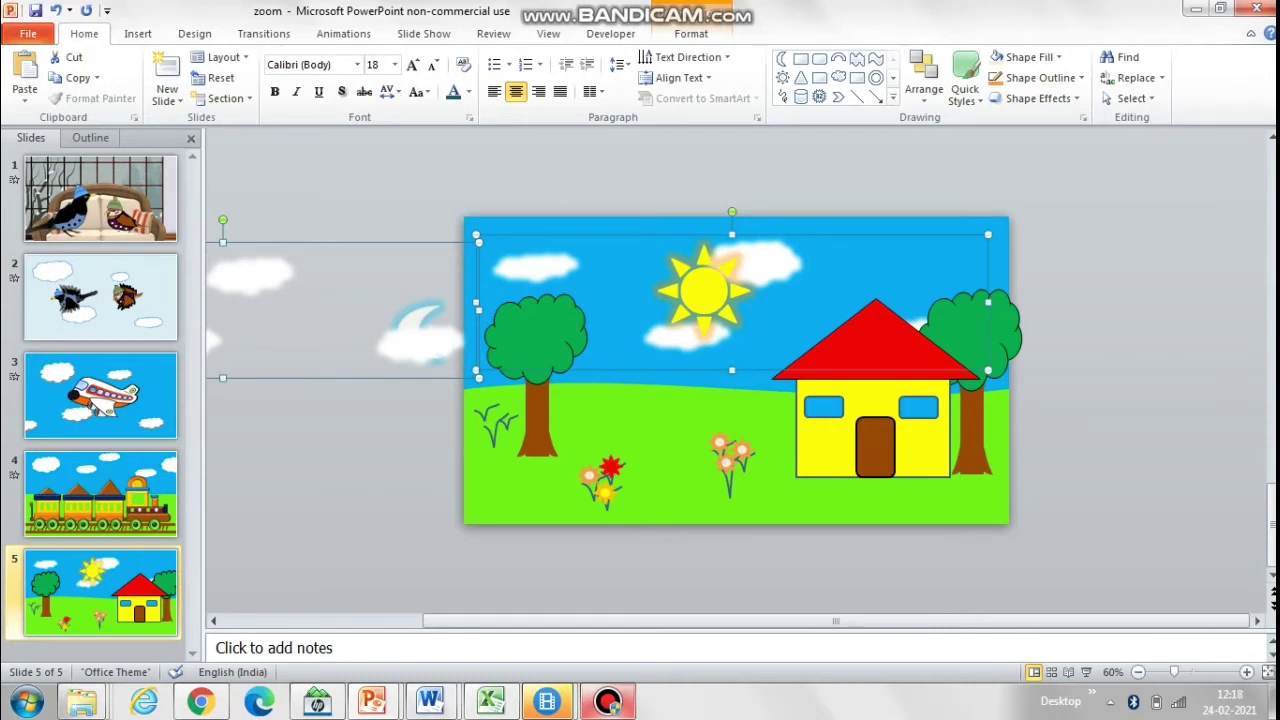
{"action": "key", "text": "Up"}
{"action": "key", "text": "Down"}
{"action": "key", "text": "Escape"}
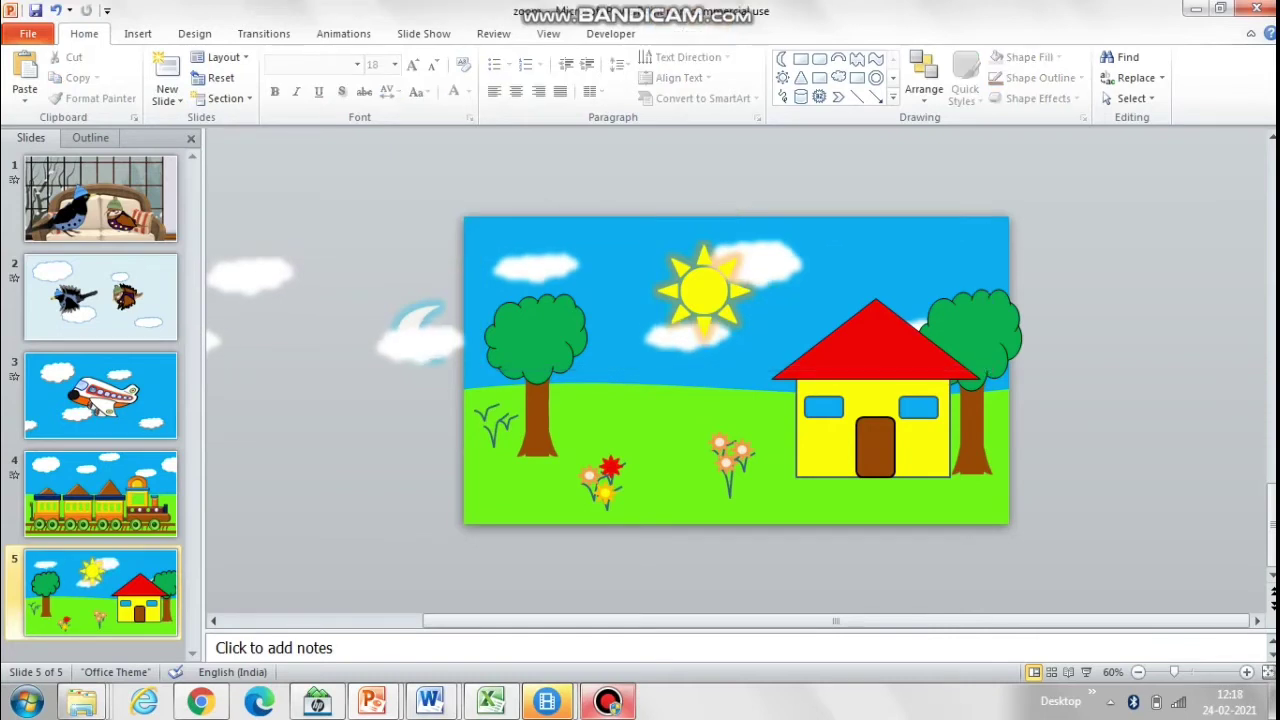
{"action": "left_click", "coordinate": [420, 343]}
{"action": "key", "text": "Up"}
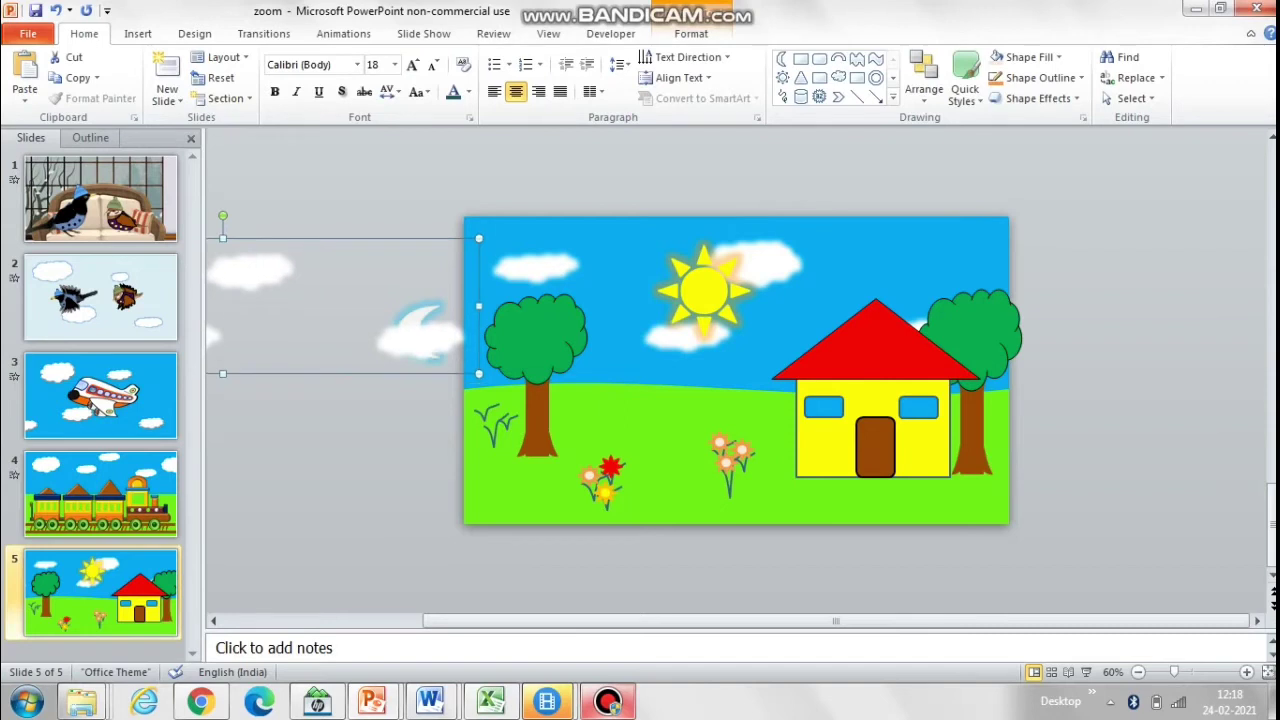
- Select the original and copied cloud groups together and group them into one object
{"action": "left_click", "coordinate": [762, 264], "text": "ctrl"}
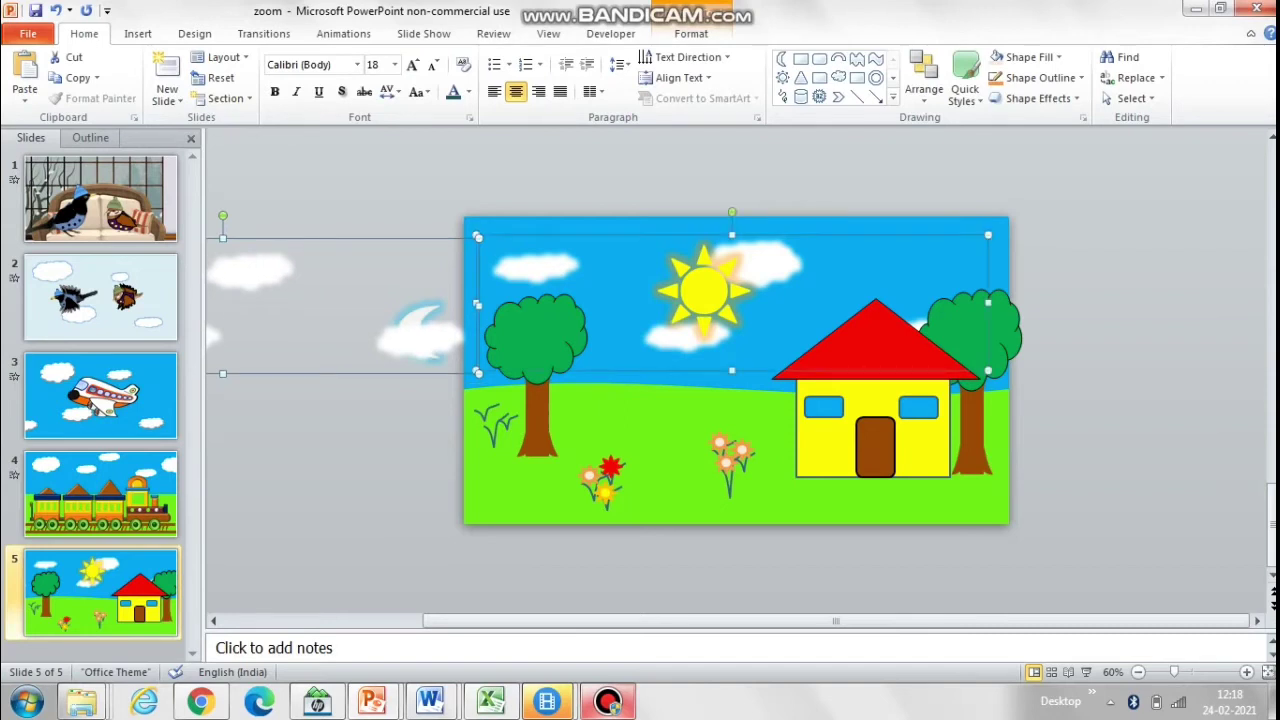
{"action": "right_click", "coordinate": [544, 270]}
{"action": "mouse_move", "coordinate": [600, 373]}
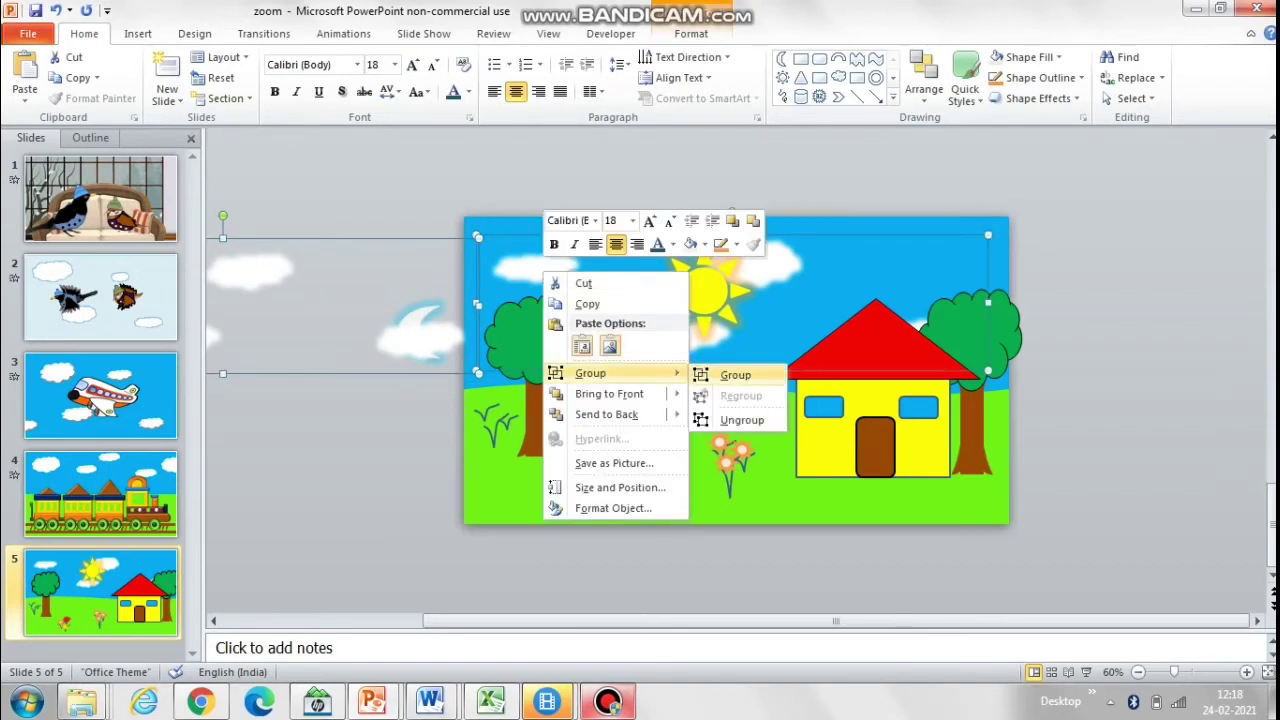
{"action": "left_click", "coordinate": [735, 375]}
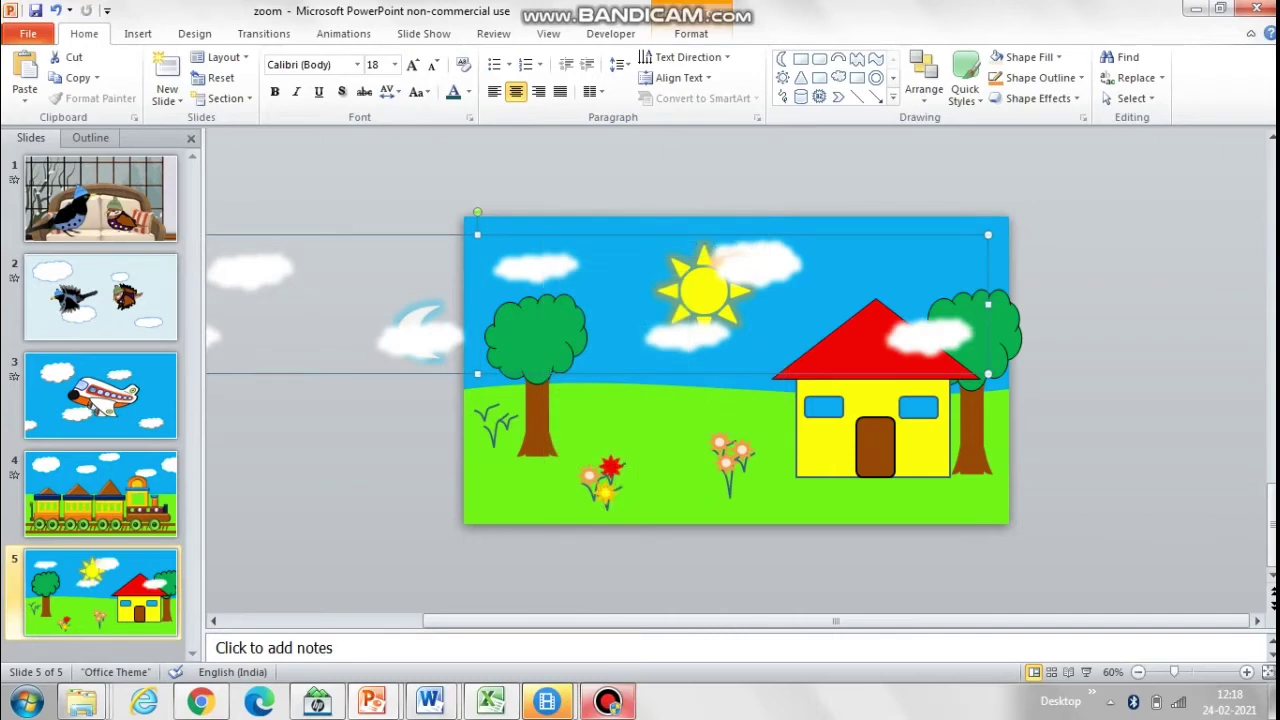
- Add a Right motion path animation to the combined cloud group
{"action": "left_click", "coordinate": [343, 33]}
{"action": "left_click", "coordinate": [856, 80]}
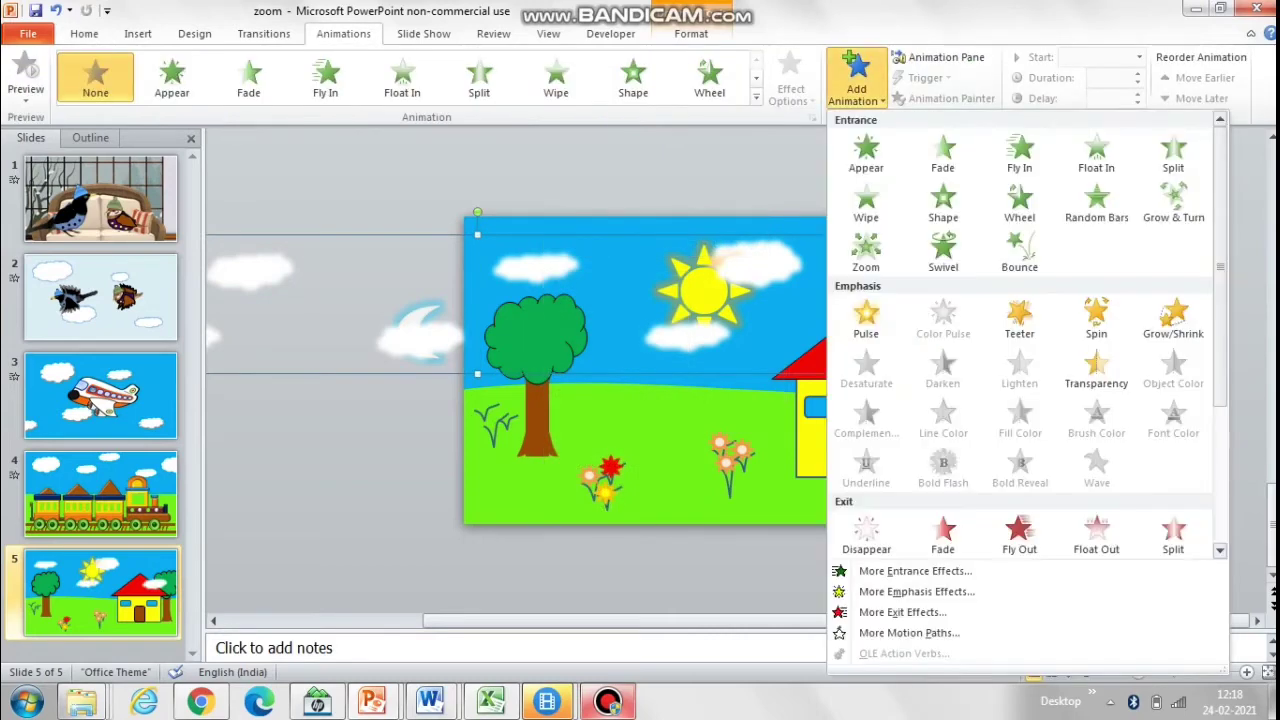
{"action": "scroll", "coordinate": [866, 480], "scroll_direction": "down", "scroll_amount": 3}
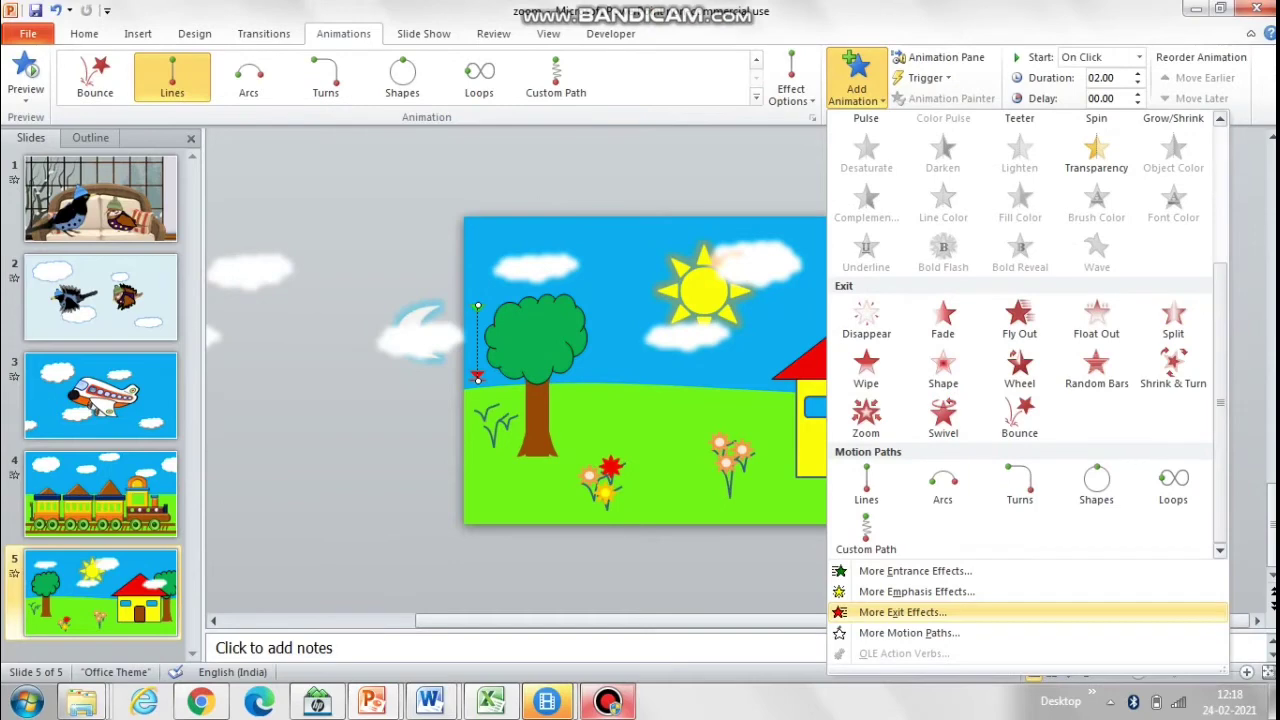
{"action": "left_click", "coordinate": [905, 632]}
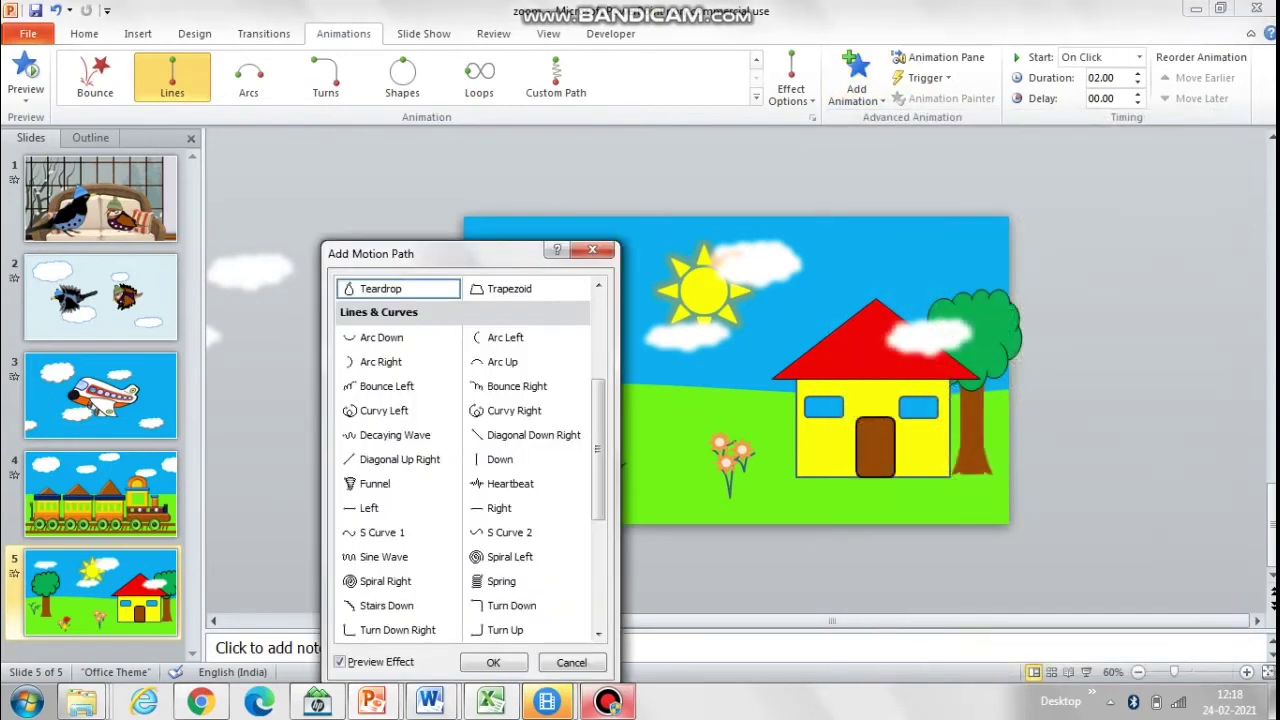
{"action": "left_click", "coordinate": [499, 508]}
{"action": "left_click", "coordinate": [493, 662]}
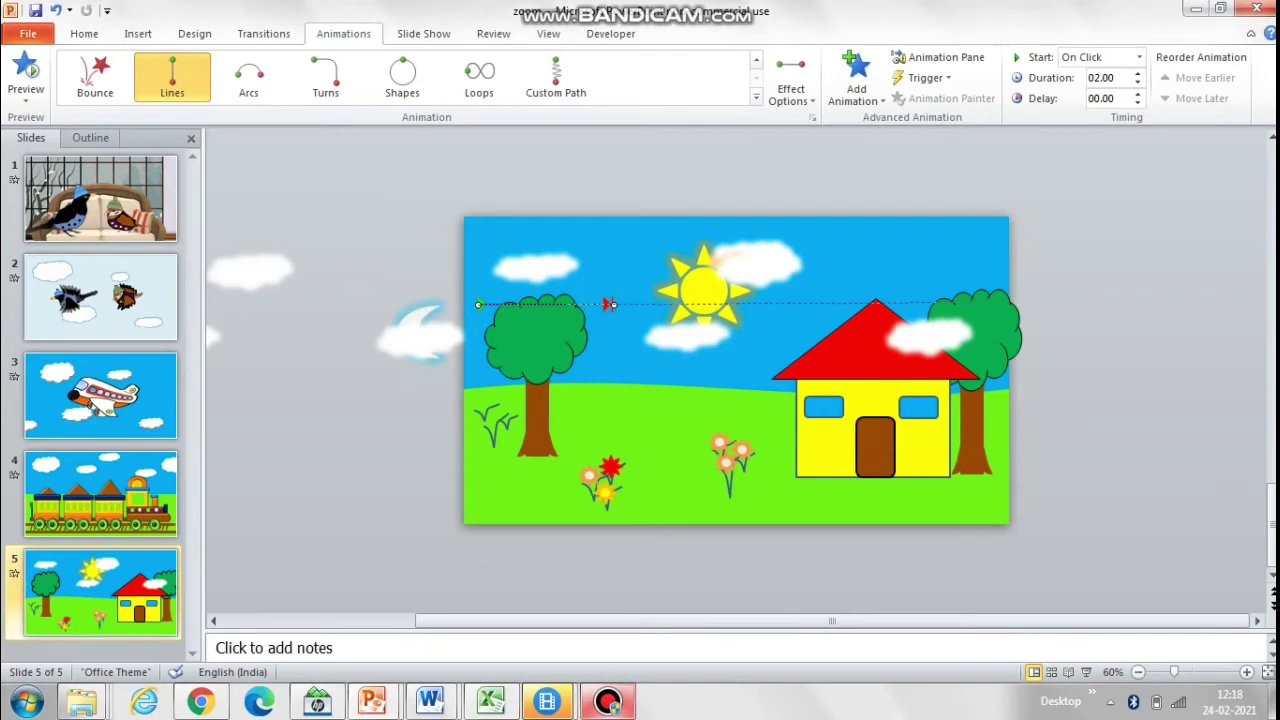
- Extend the end of the clouds' motion path to the slide's right edge and set its duration to 5 seconds
{"action": "left_click_drag", "start_coordinate": [930, 302], "coordinate": [1005, 302]}
{"action": "key", "text": "Escape"}
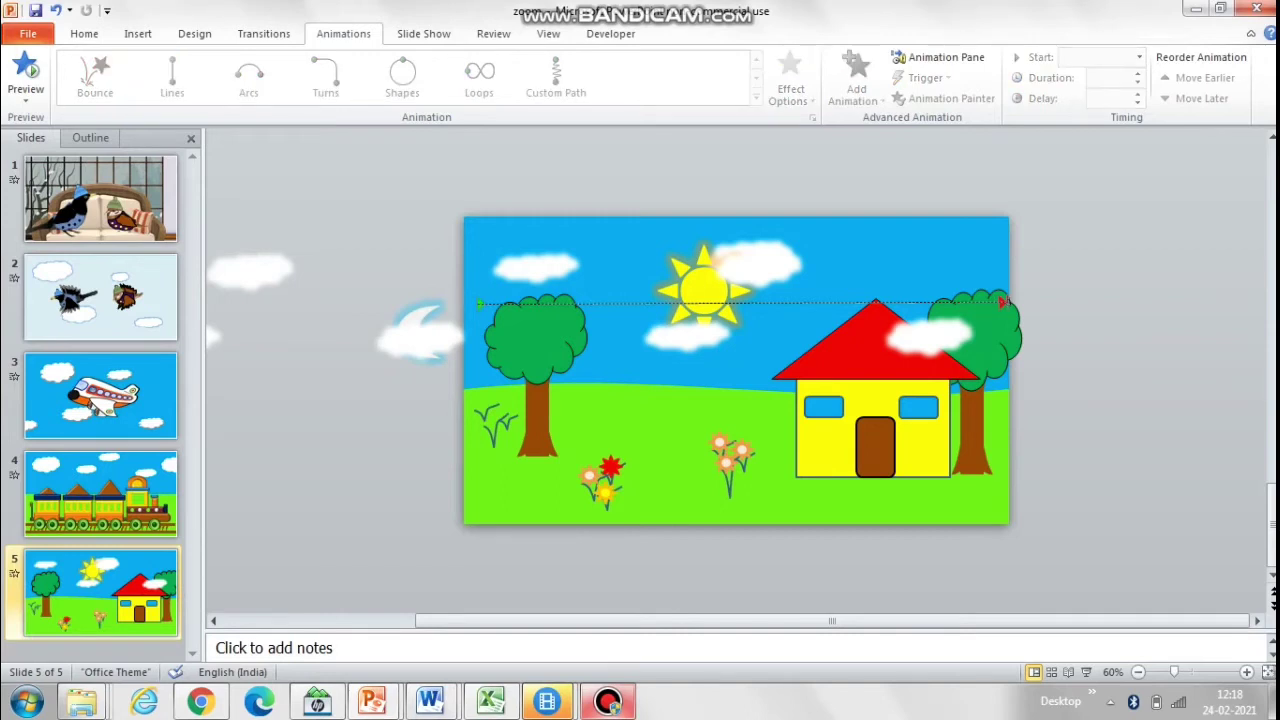
{"action": "left_click", "coordinate": [1004, 302]}
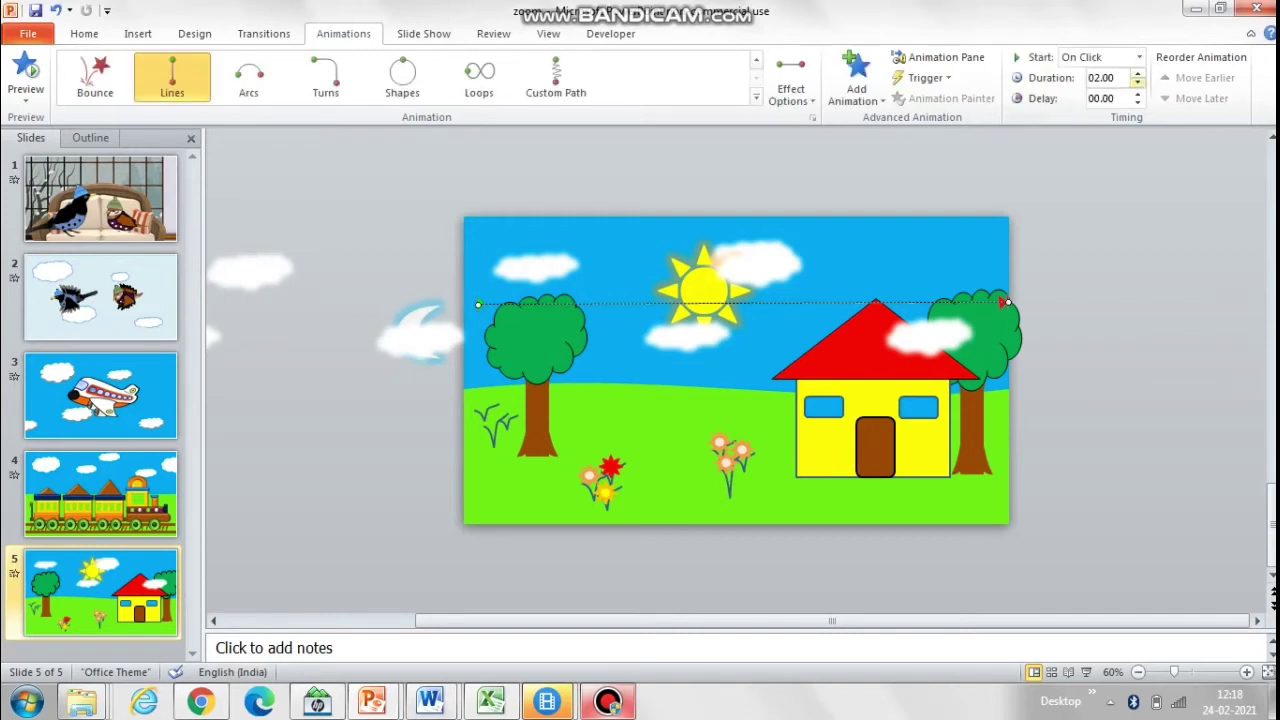
{"action": "double_click", "coordinate": [1089, 77]}
{"action": "type", "text": "5"}
{"action": "key", "text": "Return"}
- Show the Animation Pane and add a Custom Path to the moon, curving from outside the slide up to the top of the sun
{"action": "left_click", "coordinate": [84, 33]}
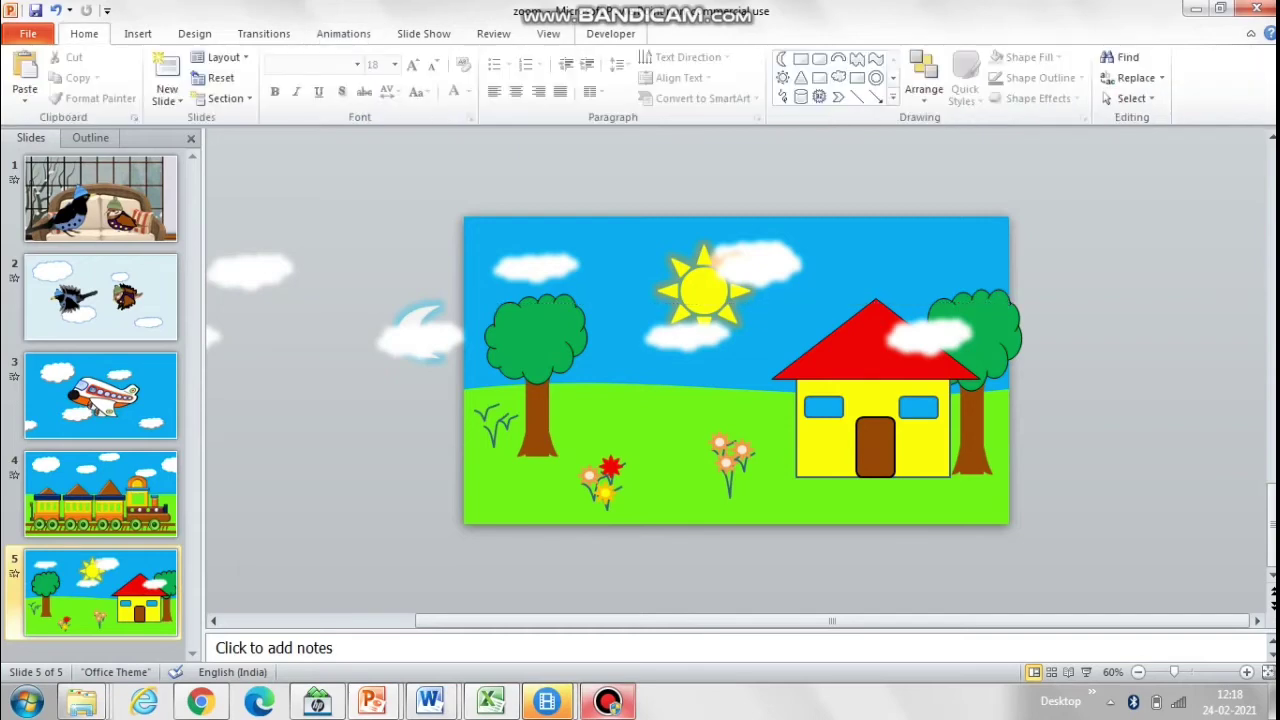
{"action": "left_click", "coordinate": [343, 33]}
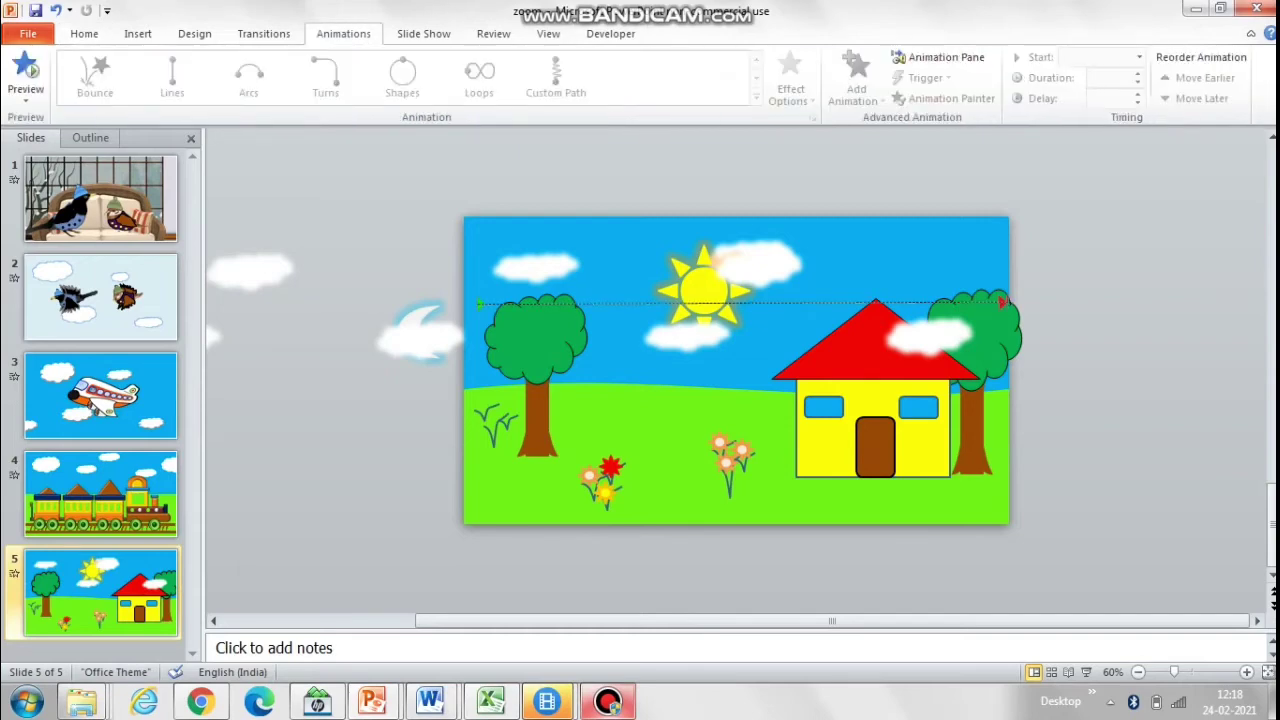
{"action": "left_click", "coordinate": [938, 57]}
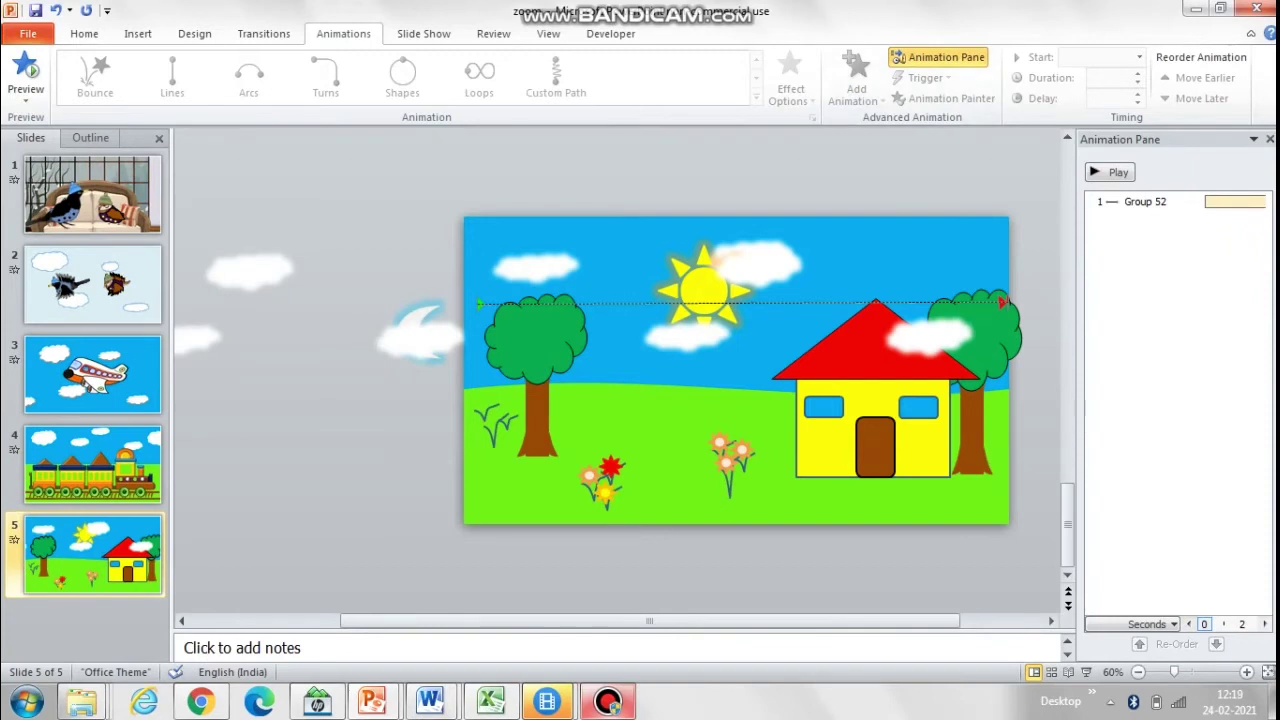
{"action": "left_click", "coordinate": [414, 320]}
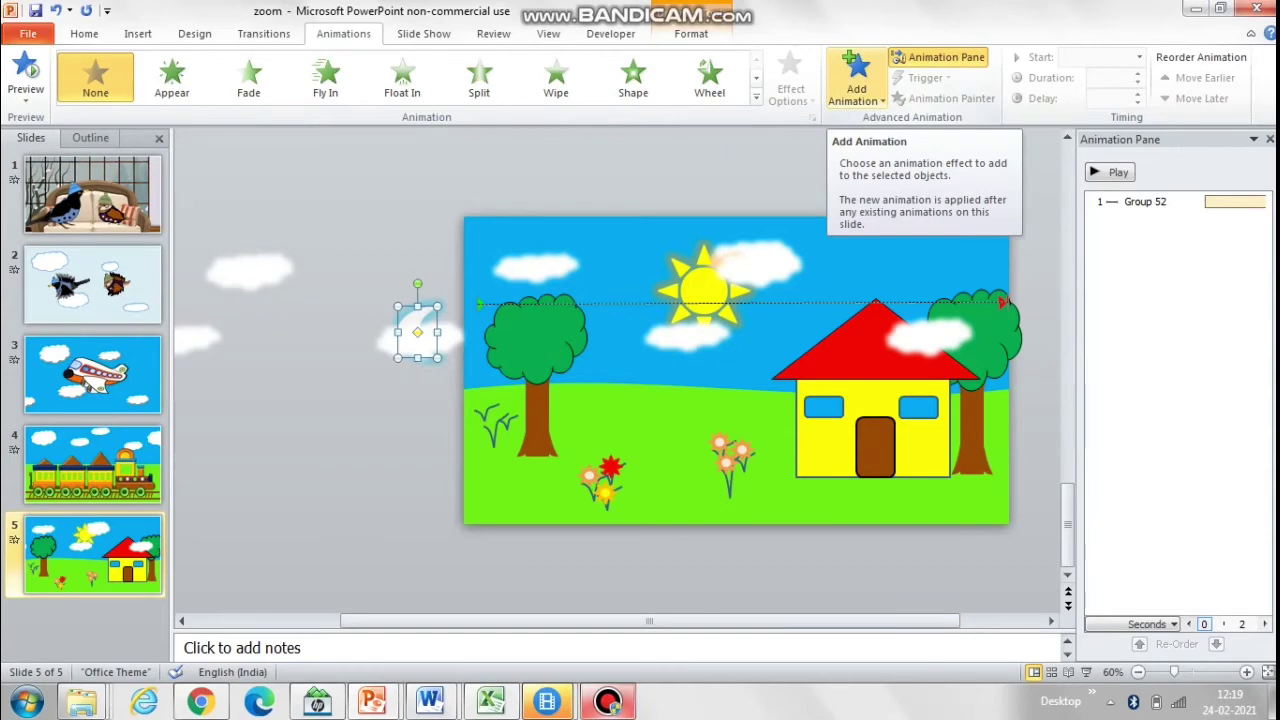
{"action": "left_click", "coordinate": [856, 80]}
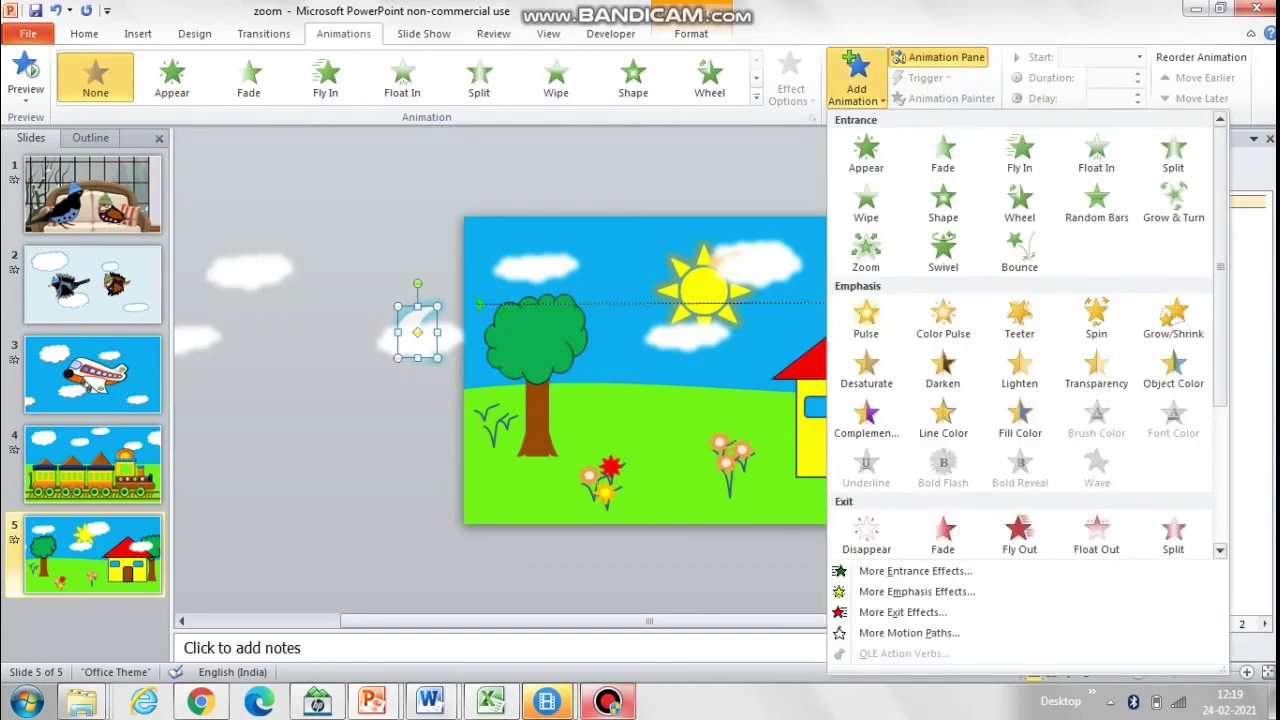
{"action": "scroll", "coordinate": [1027, 335], "scroll_direction": "down", "scroll_amount": 3}
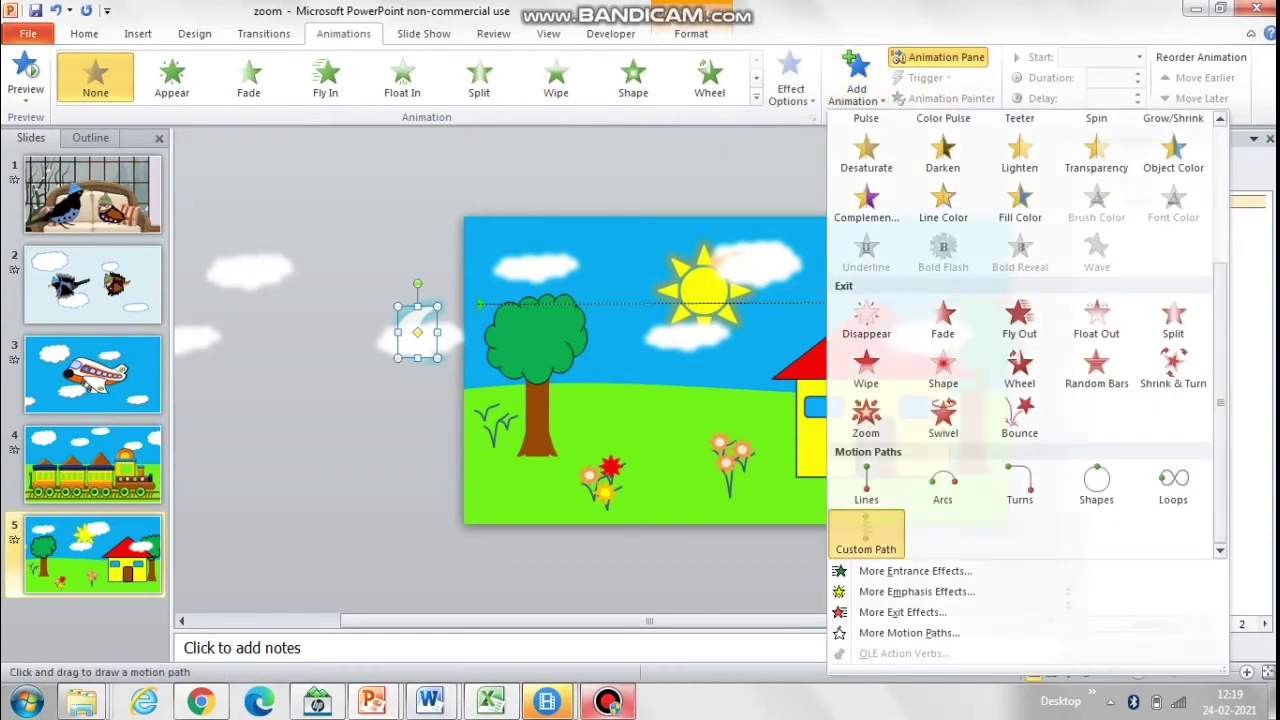
{"action": "left_click", "coordinate": [866, 535]}
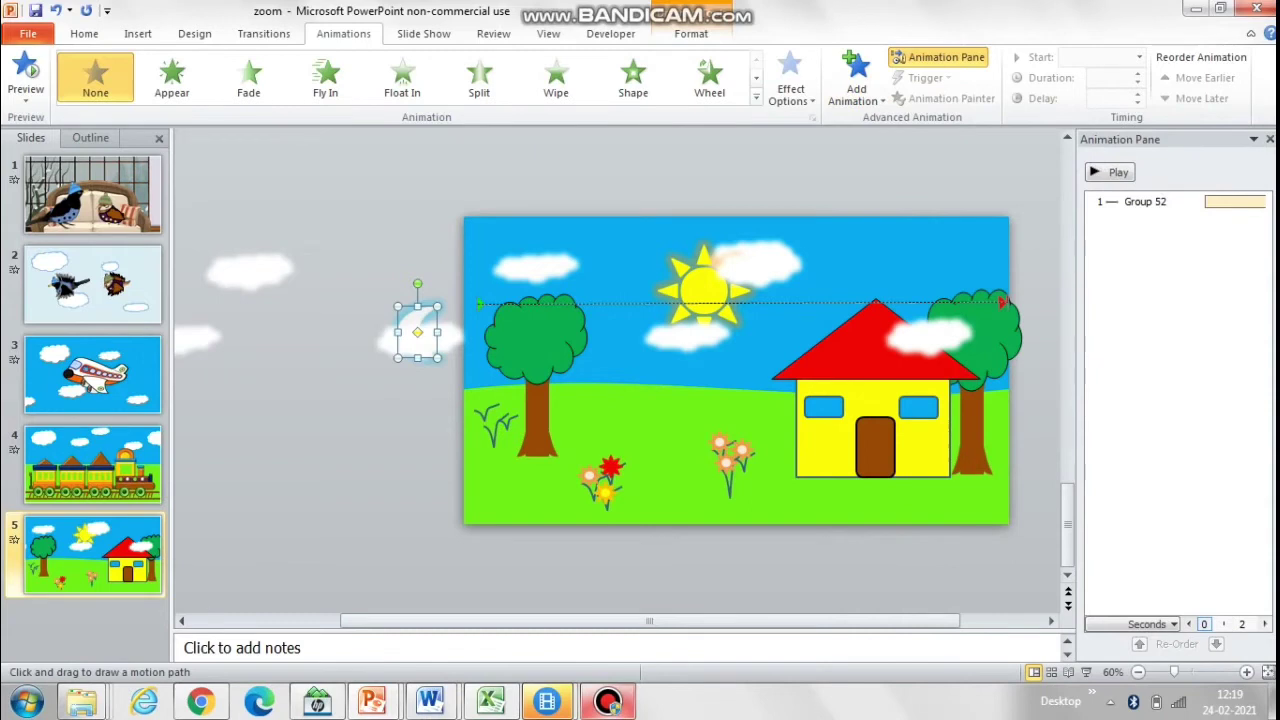
{"action": "mouse_move", "coordinate": [415, 330]}
{"action": "left_mouse_down"}
{"action": "mouse_move", "coordinate": [542, 246]}
{"action": "mouse_move", "coordinate": [696, 245]}
{"action": "left_mouse_up"}
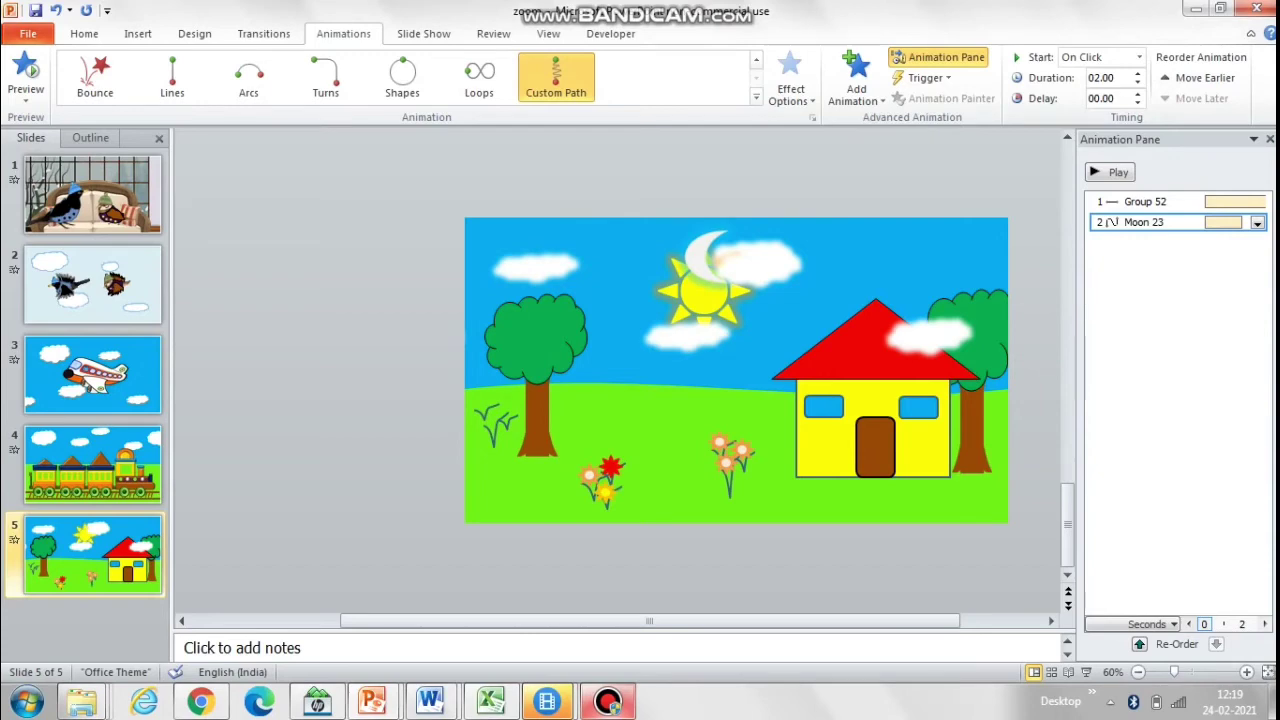
- Add a Custom Path animation to the sun, curving from its centre to just outside the slide's right edge
{"action": "left_click", "coordinate": [704, 289]}
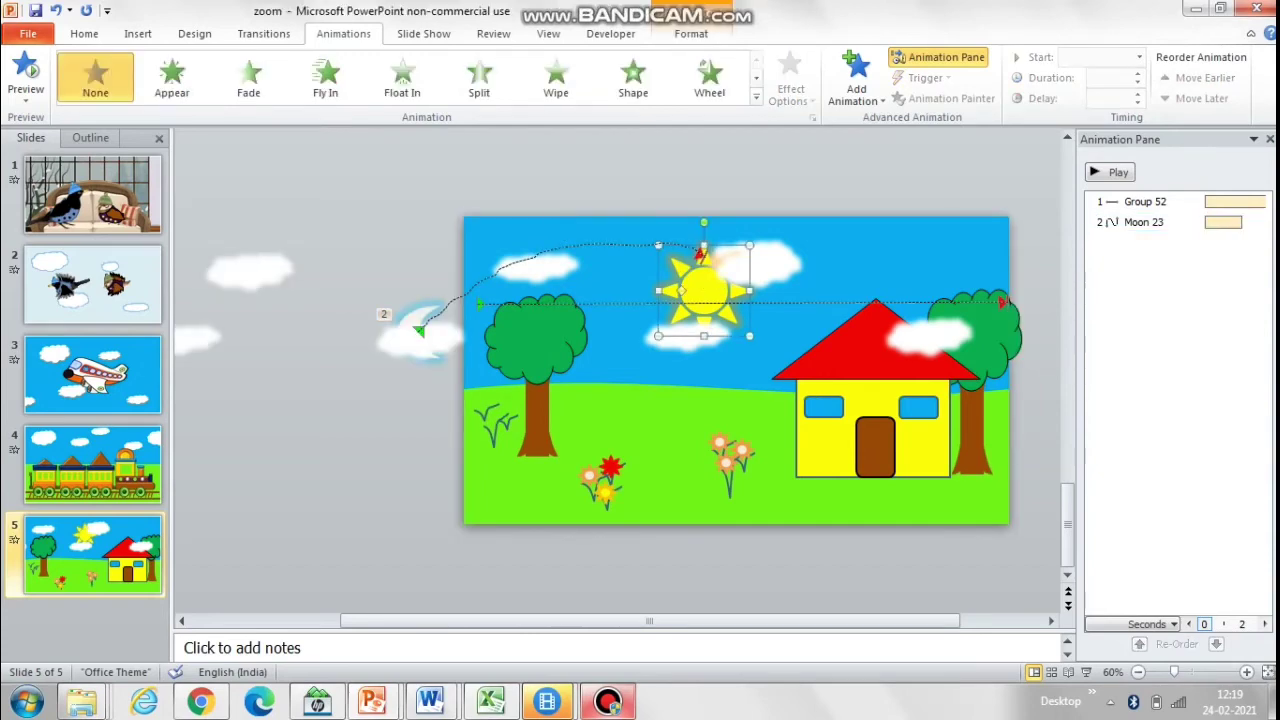
{"action": "left_click", "coordinate": [856, 80]}
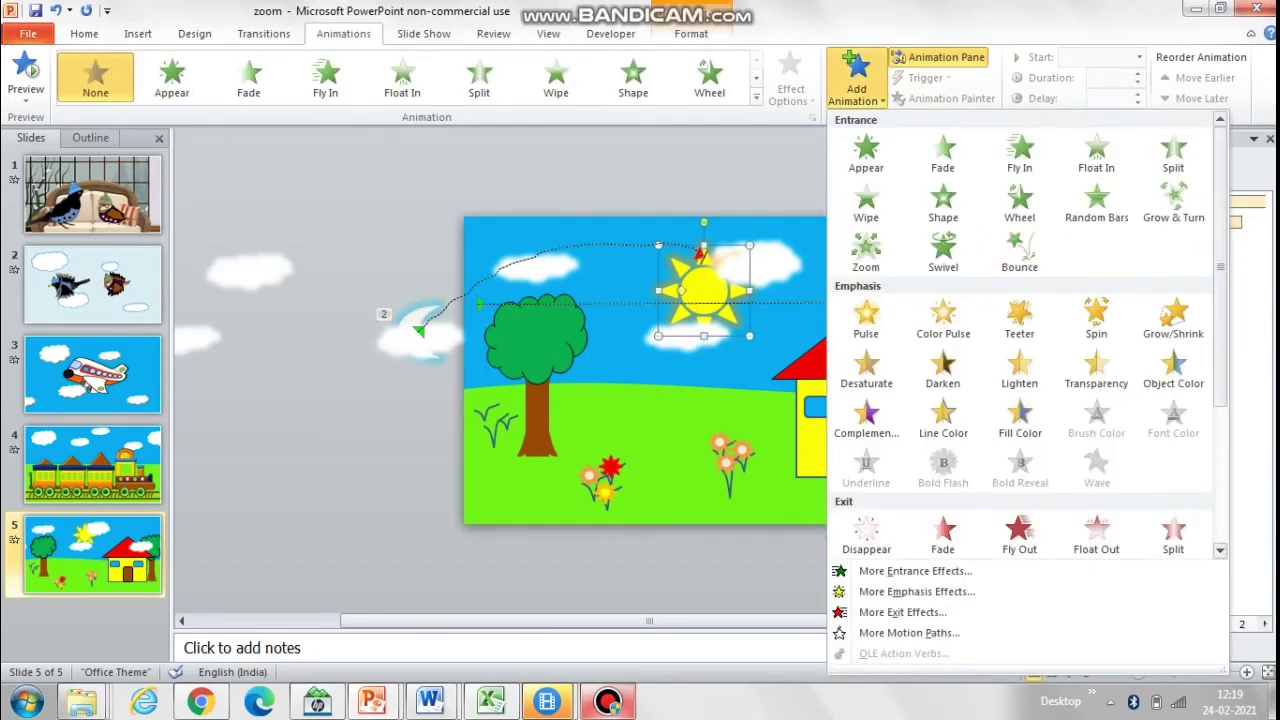
{"action": "scroll", "coordinate": [1028, 335], "scroll_direction": "down", "scroll_amount": 3}
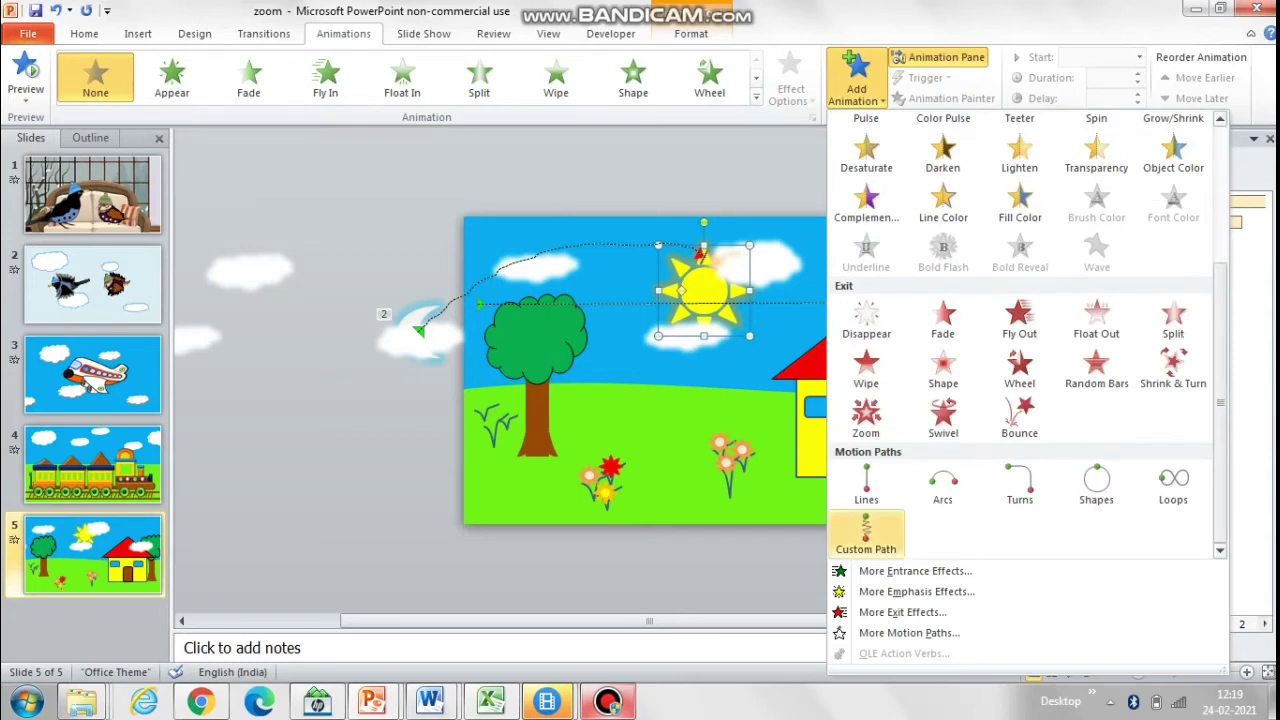
{"action": "left_click", "coordinate": [855, 515]}
{"action": "mouse_move", "coordinate": [706, 280]}
{"action": "left_mouse_down"}
{"action": "mouse_move", "coordinate": [930, 271]}
{"action": "mouse_move", "coordinate": [986, 284]}
{"action": "mouse_move", "coordinate": [1049, 331]}
{"action": "left_mouse_up"}
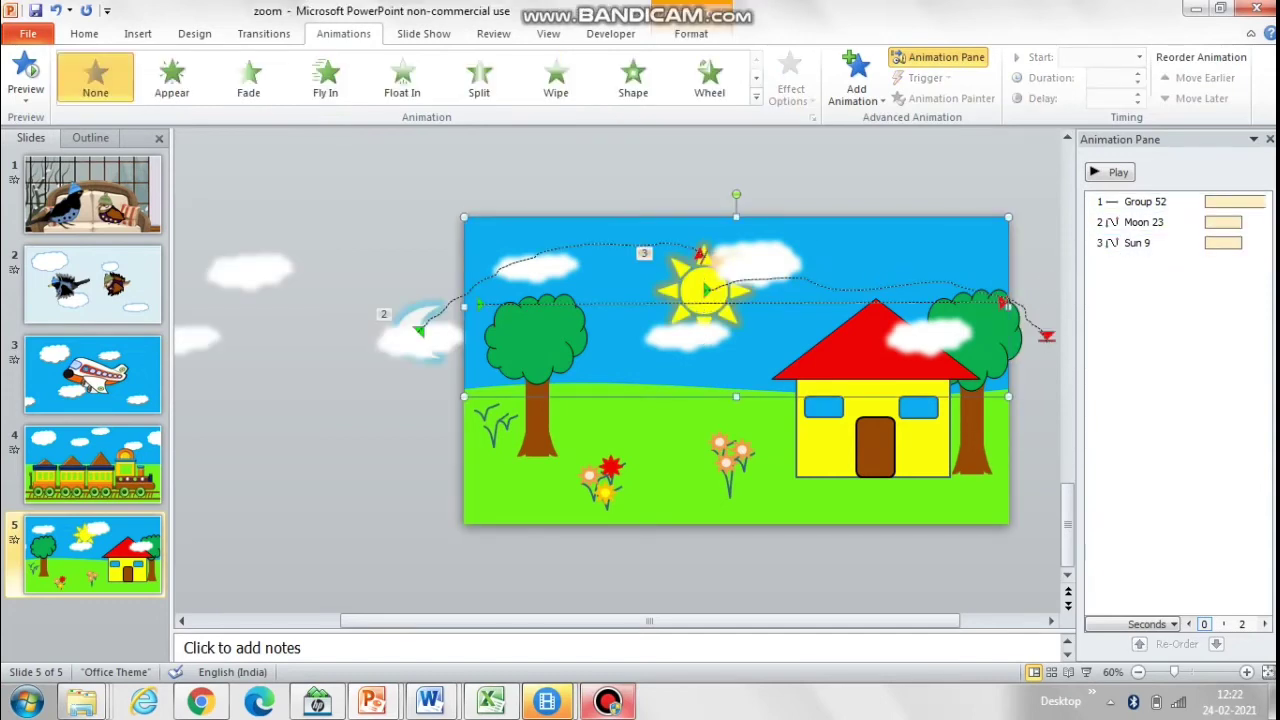
- Add an Object Color emphasis animation to the sky rectangle and set its effect color to a near-black gray
{"action": "left_click", "coordinate": [856, 80]}
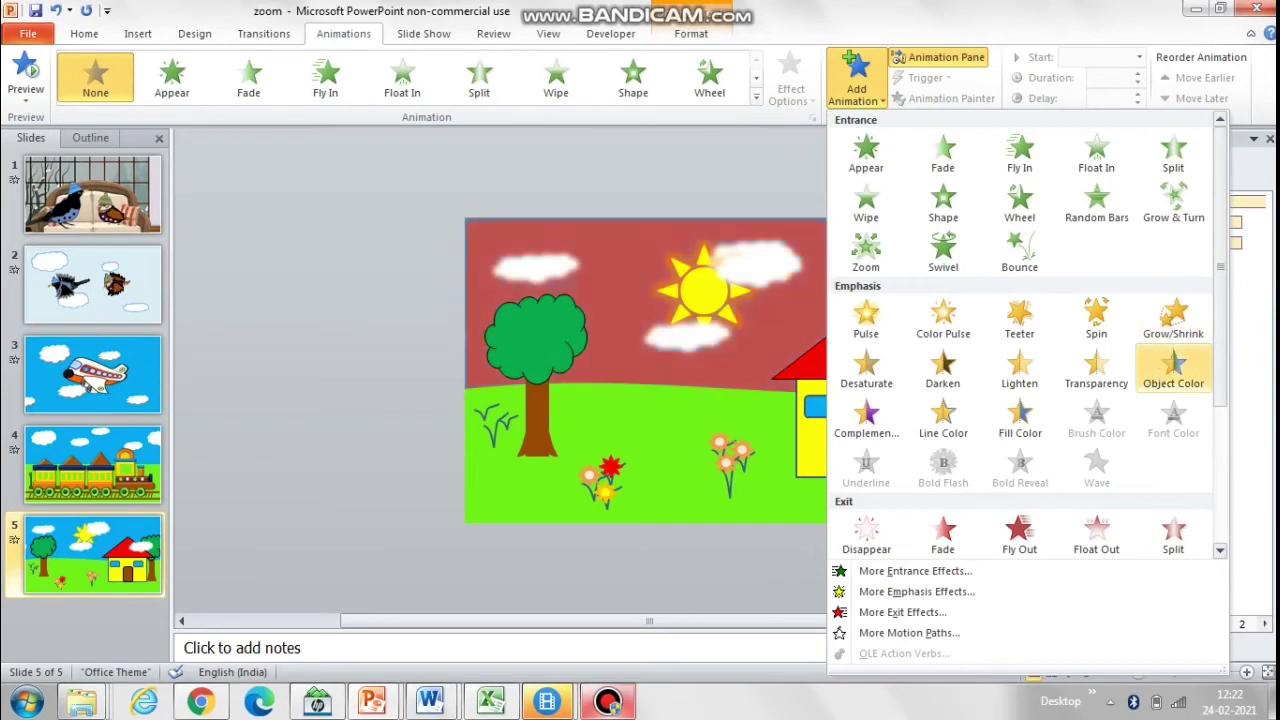
{"action": "left_click", "coordinate": [1173, 368]}
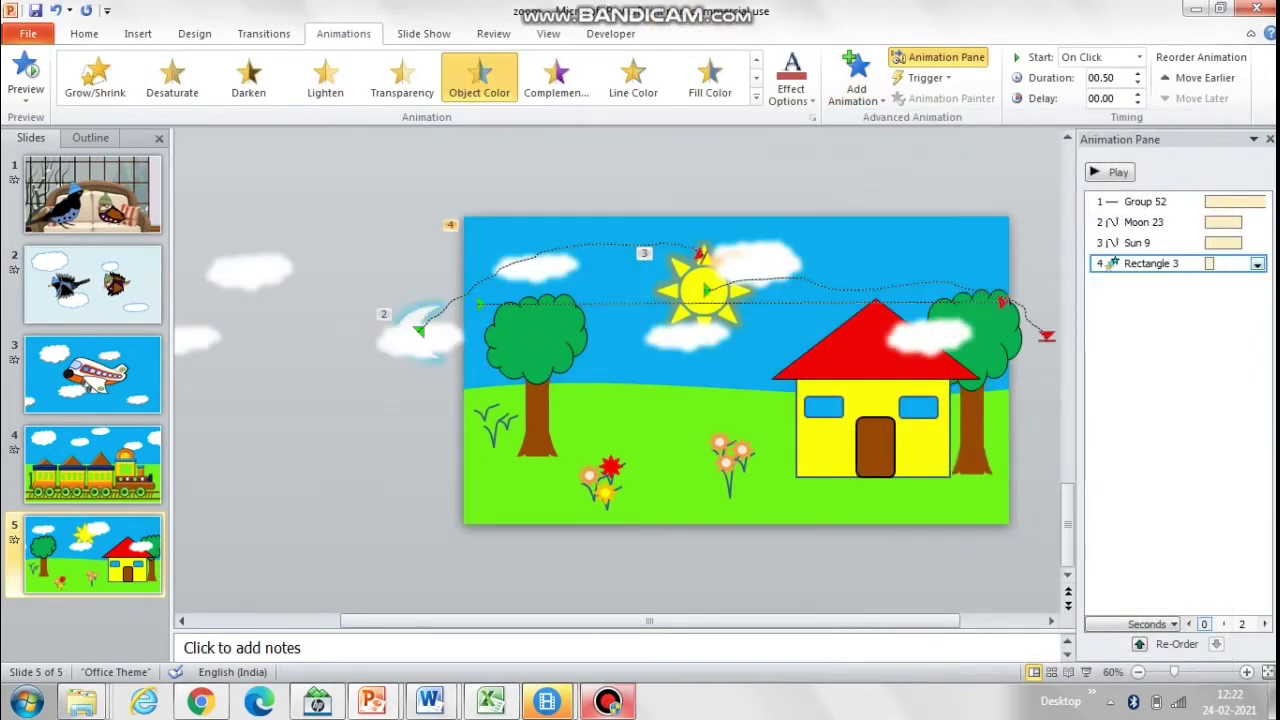
{"action": "left_click", "coordinate": [1257, 263]}
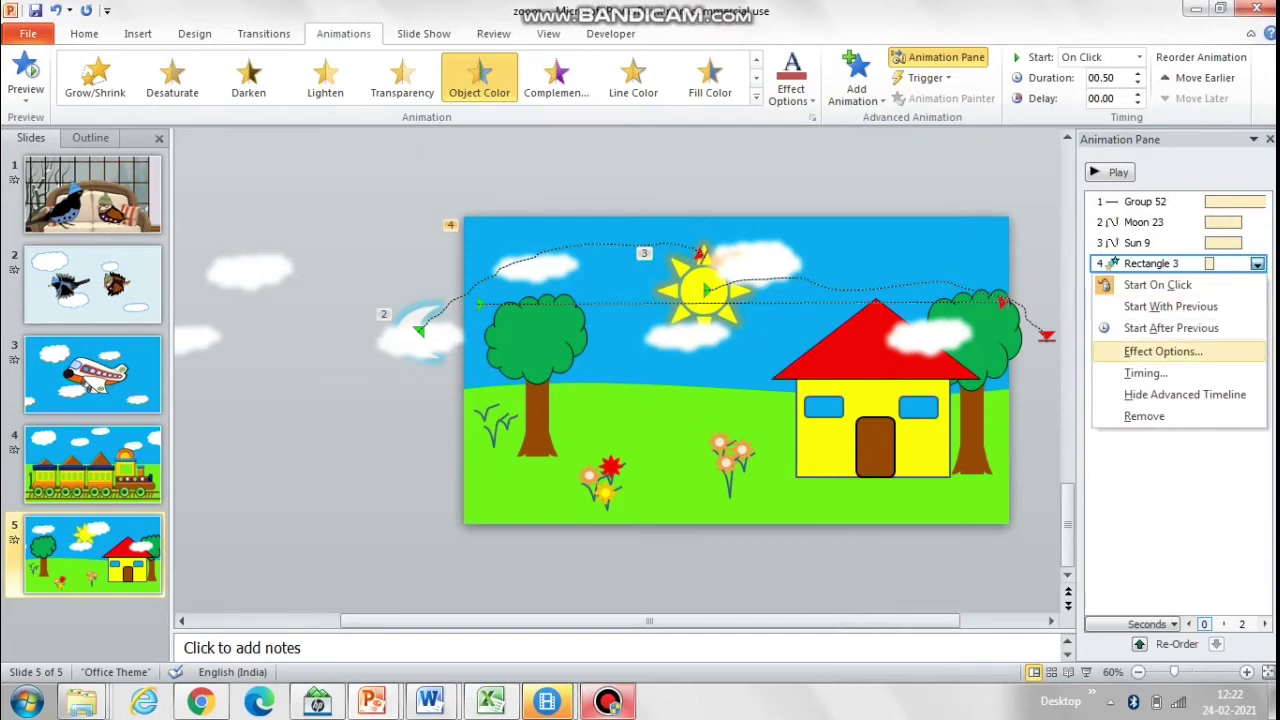
{"action": "left_click", "coordinate": [1163, 351]}
{"action": "left_click", "coordinate": [567, 407]}
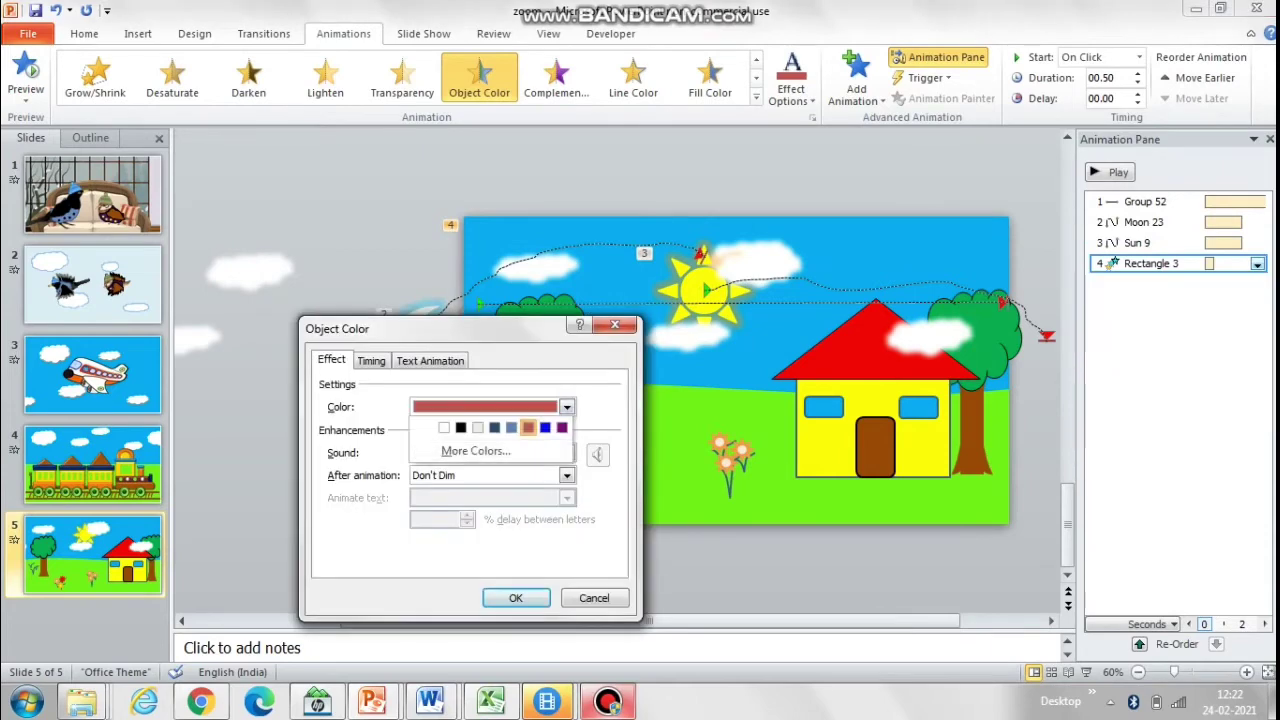
{"action": "left_click", "coordinate": [462, 427]}
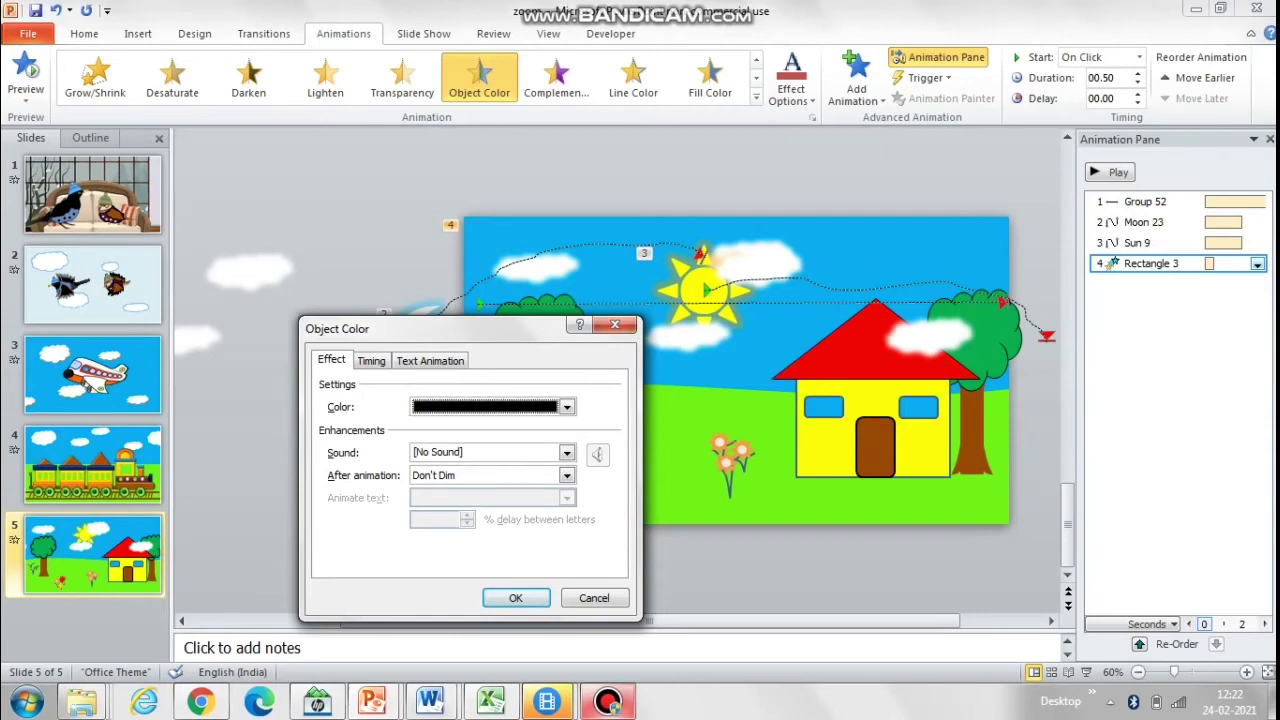
{"action": "left_click", "coordinate": [566, 407]}
{"action": "left_click", "coordinate": [476, 451]}
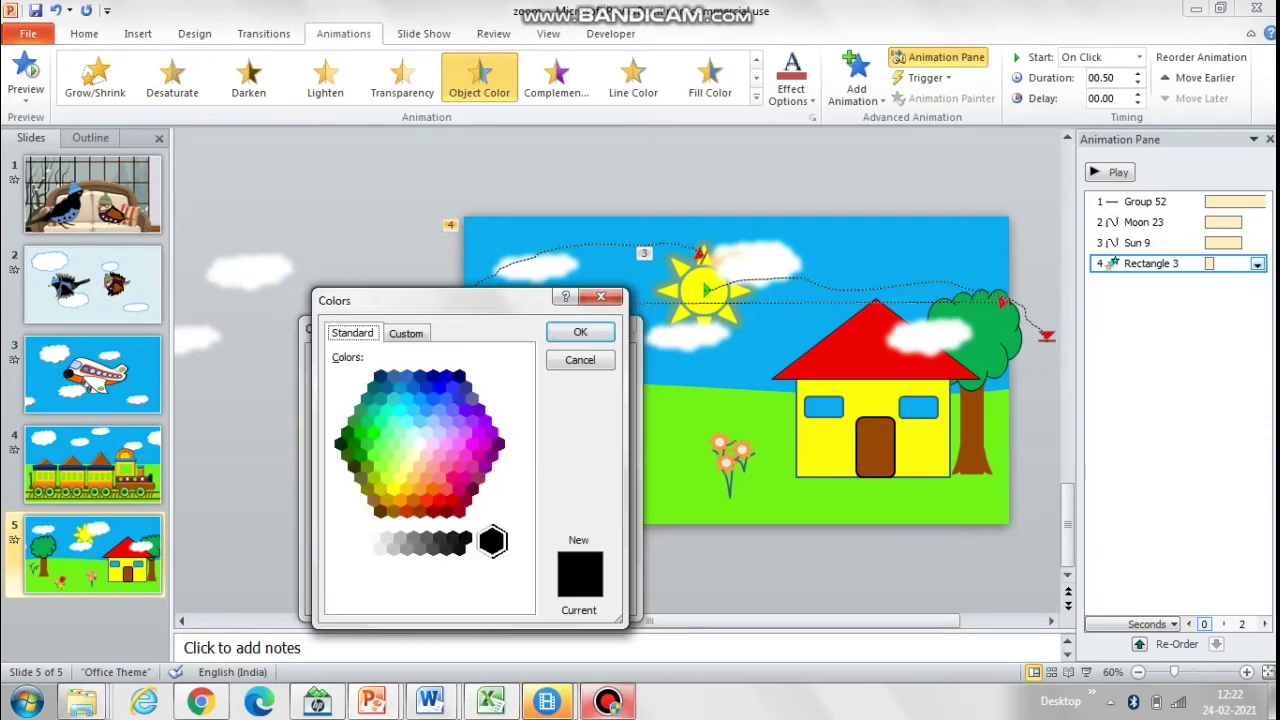
{"action": "left_click", "coordinate": [453, 538]}
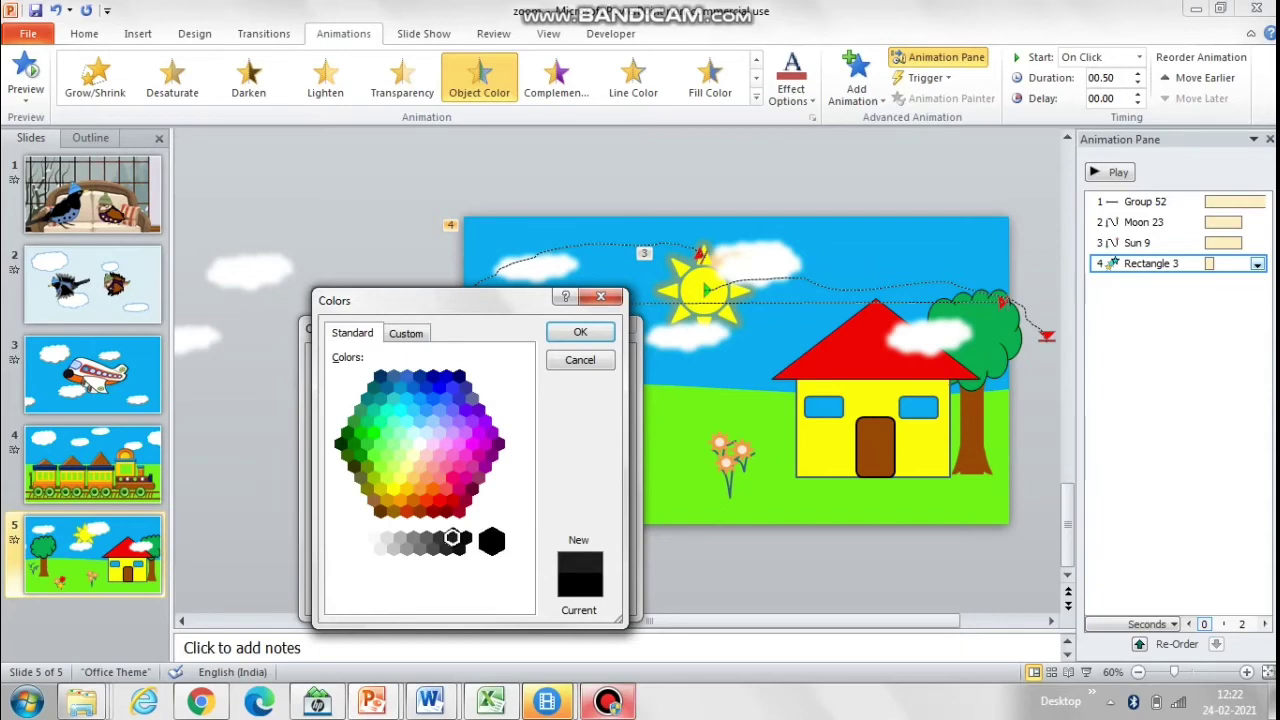
{"action": "left_click", "coordinate": [580, 332]}
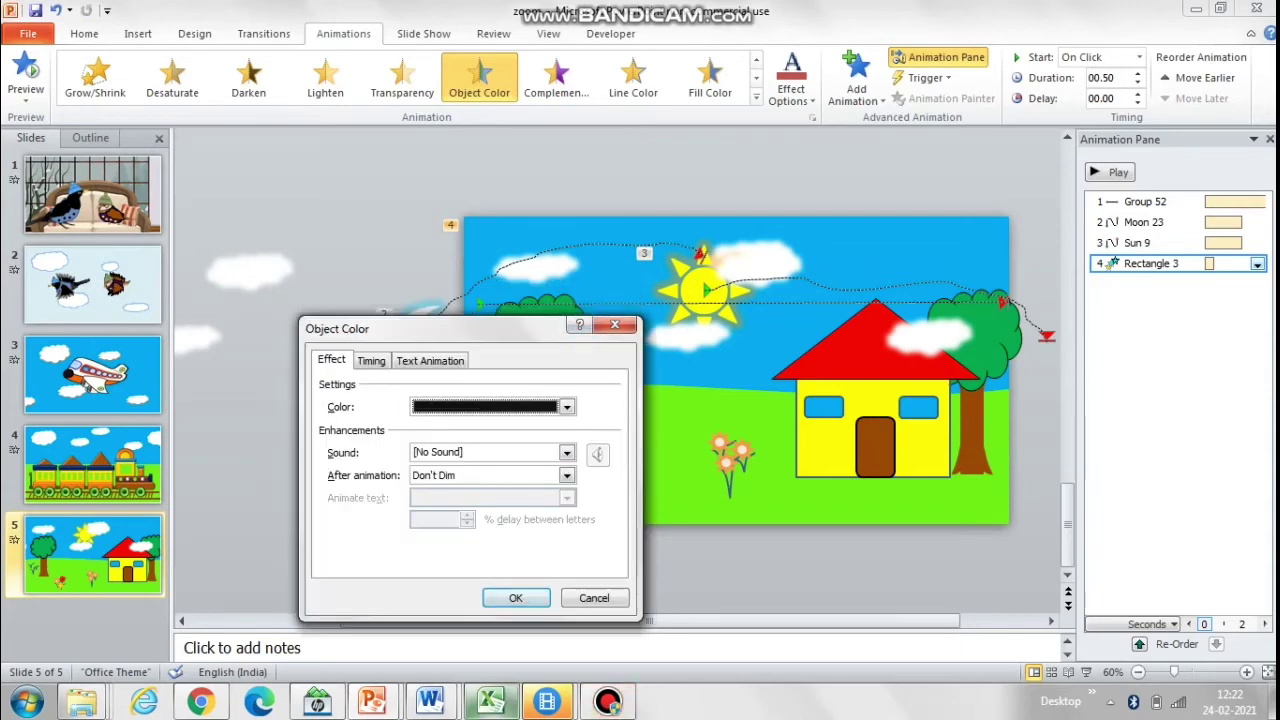
{"action": "key", "text": "Return"}
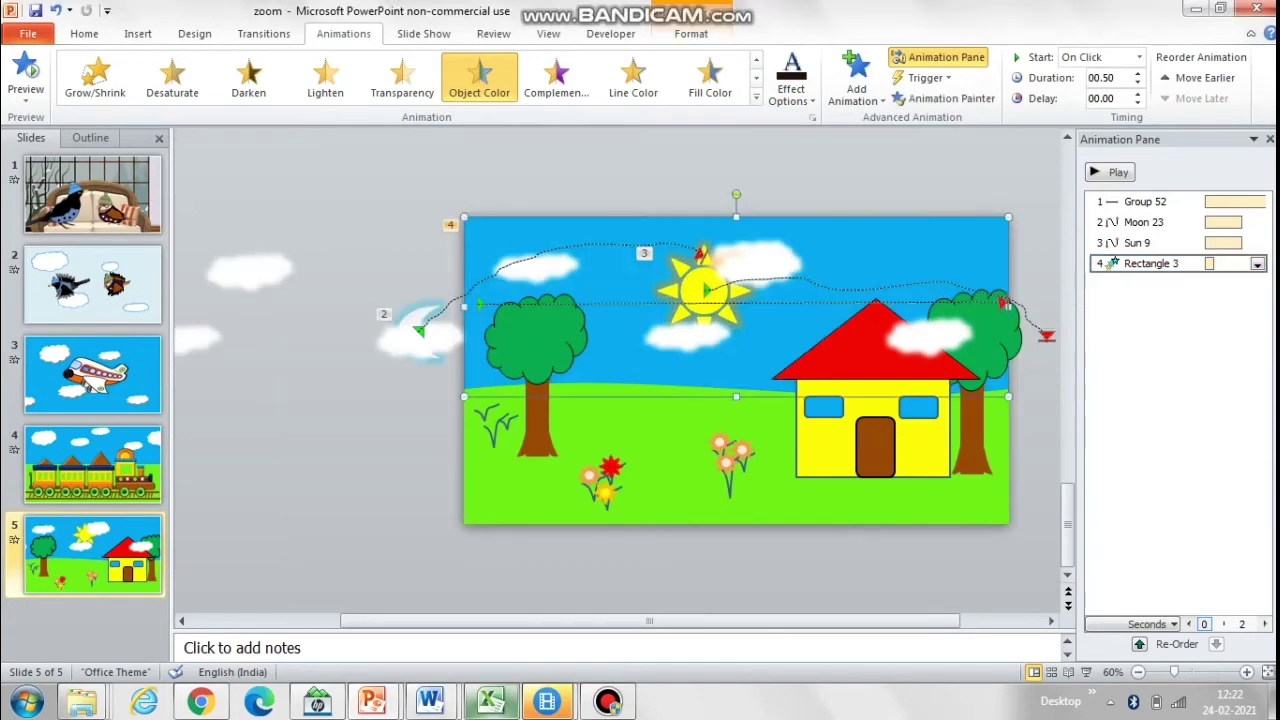
- Copy the sky rectangle's animation to both house windows with the Animation Painter
{"action": "left_click", "coordinate": [944, 98]}
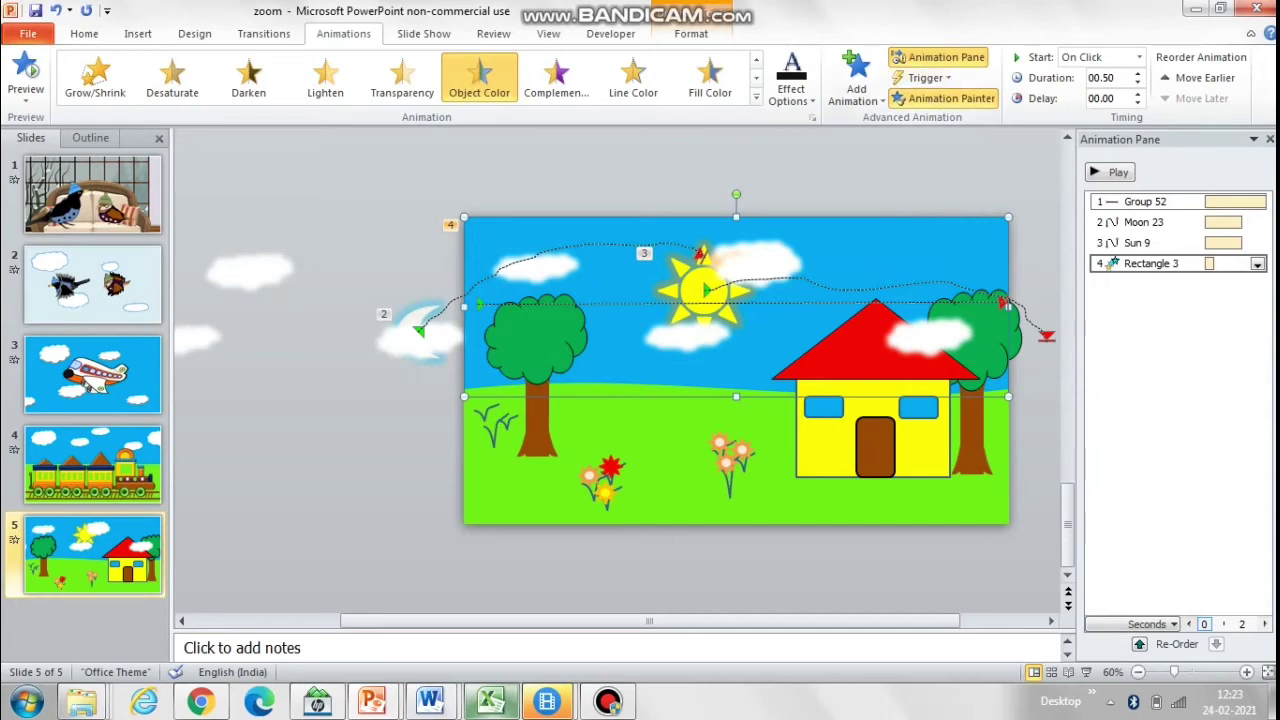
{"action": "left_click", "coordinate": [824, 407]}
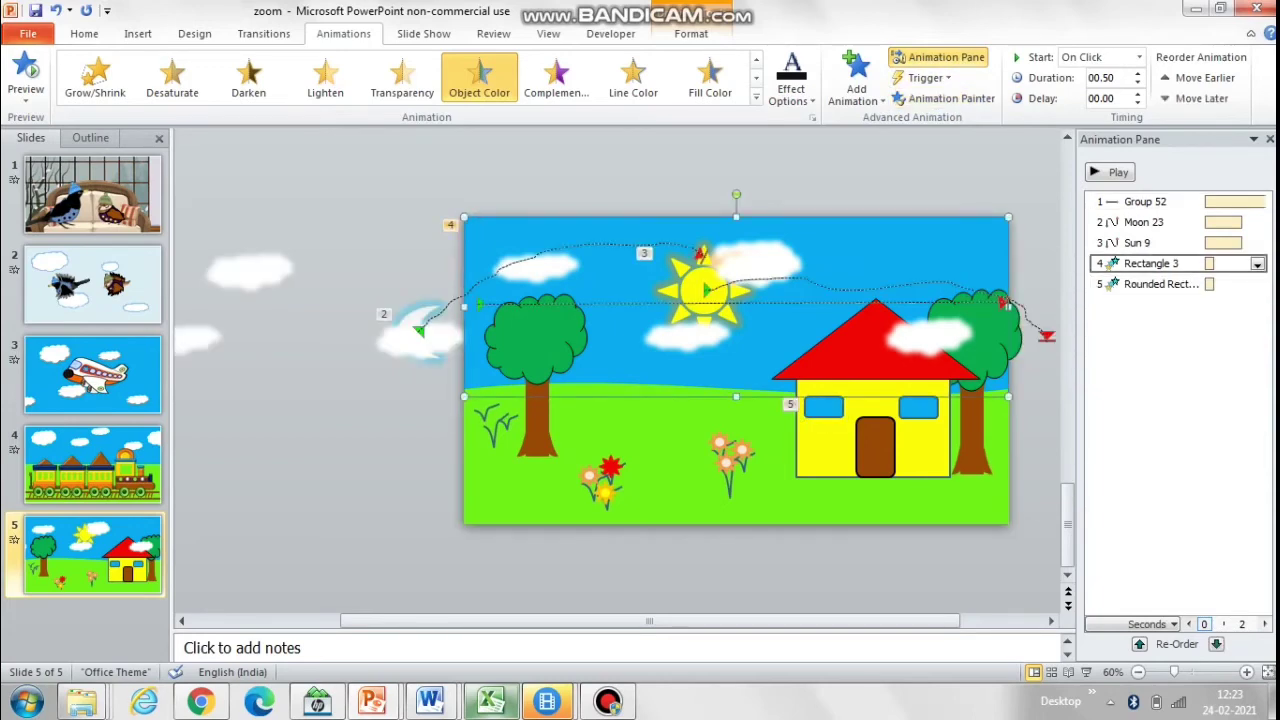
{"action": "key", "text": "alt+shift+c"}
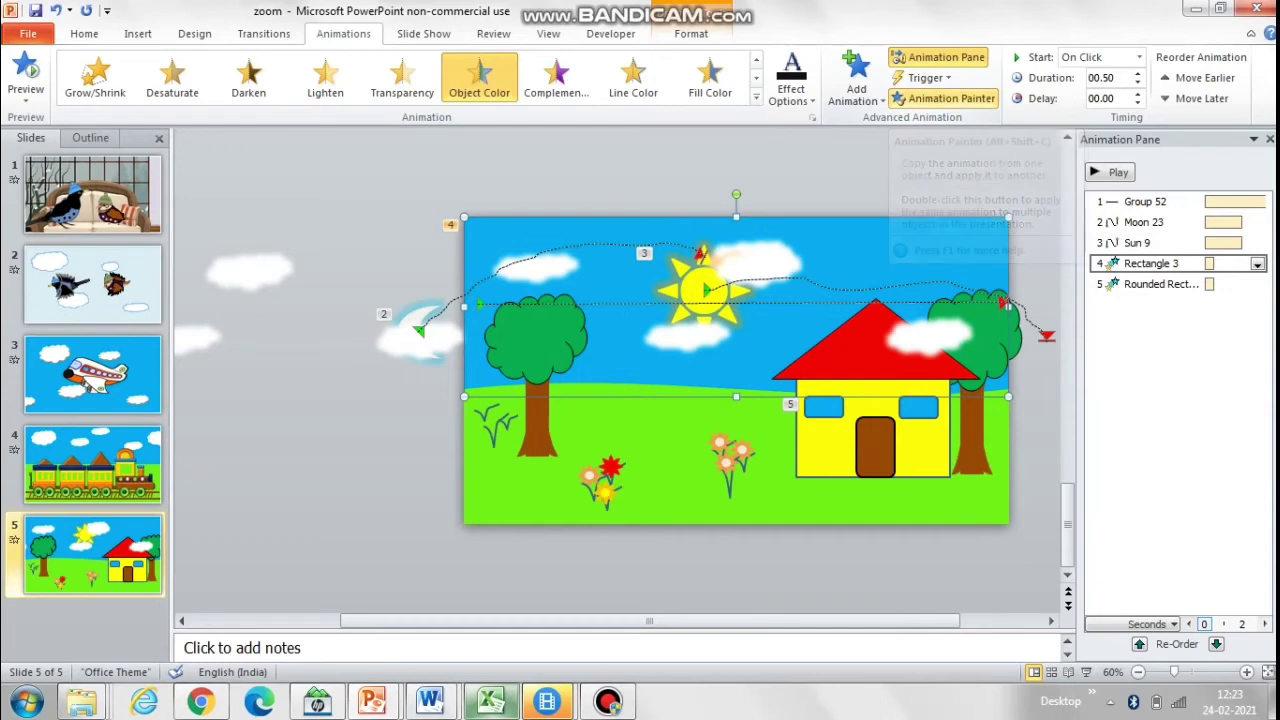
{"action": "left_click", "coordinate": [918, 407]}
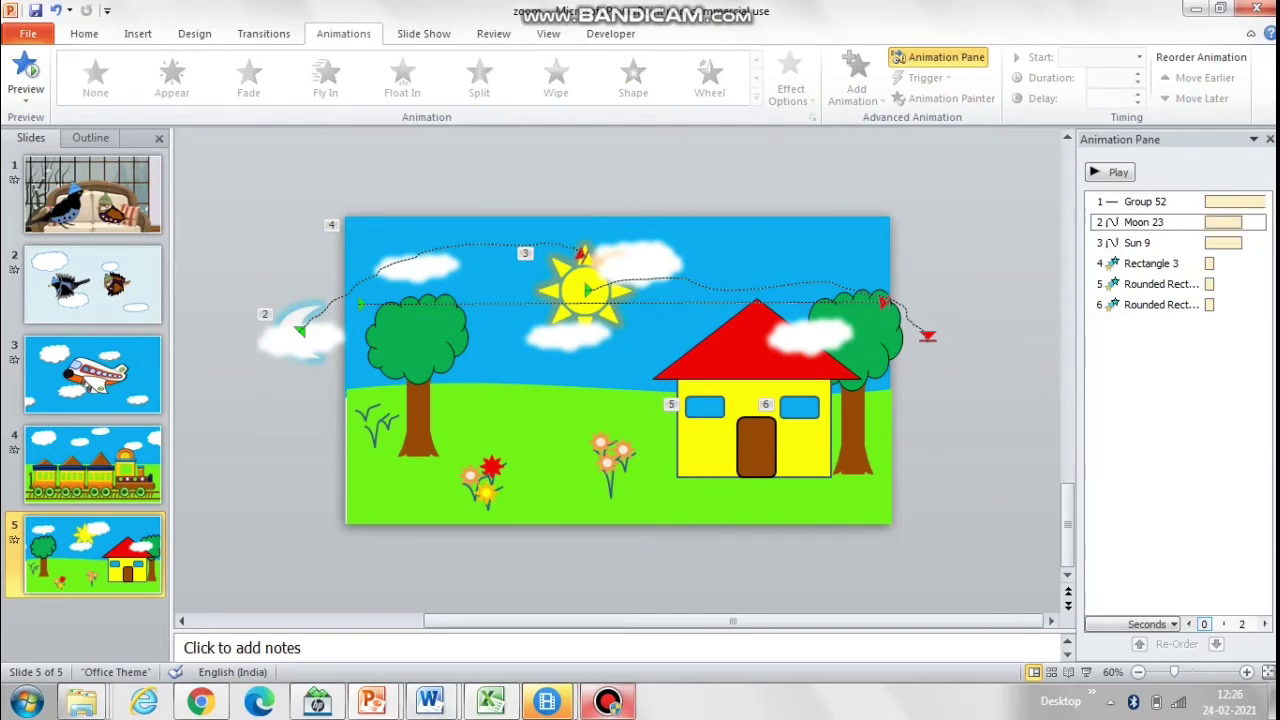
- Select all six animations on the slide and set them to start With Previous
{"action": "left_click", "coordinate": [1148, 202]}
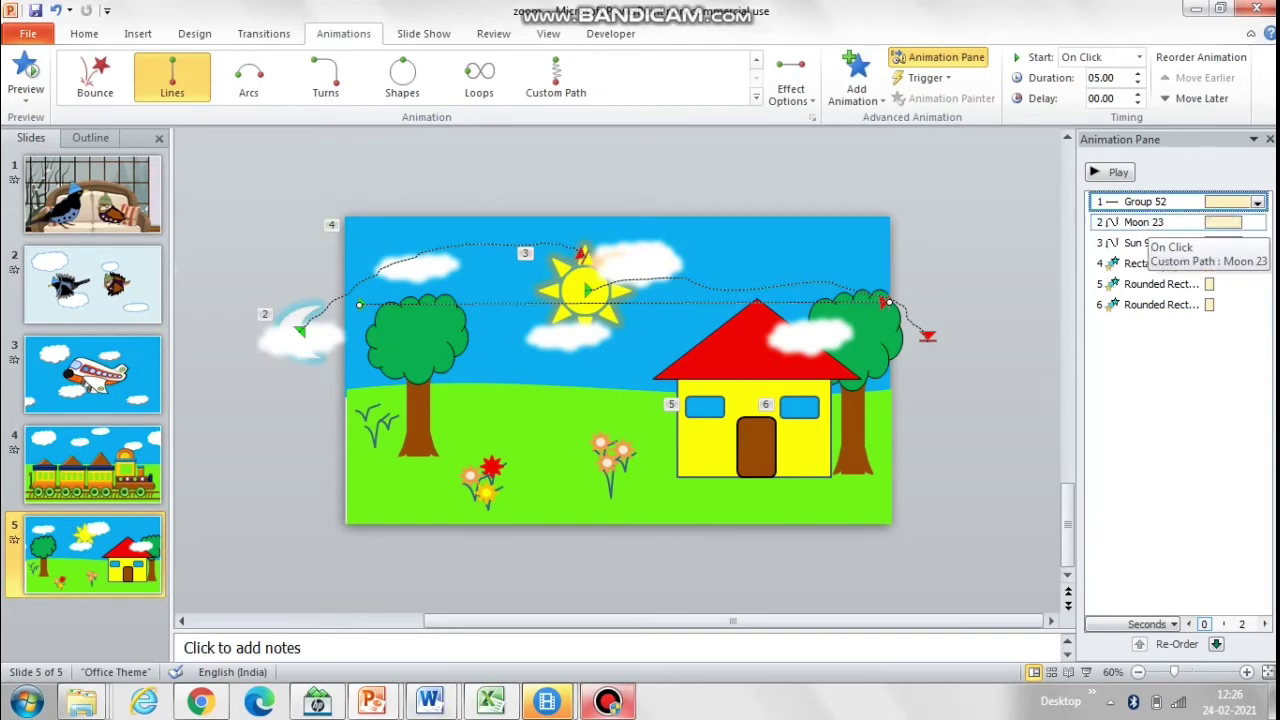
{"action": "left_click", "coordinate": [1145, 222], "text": "ctrl"}
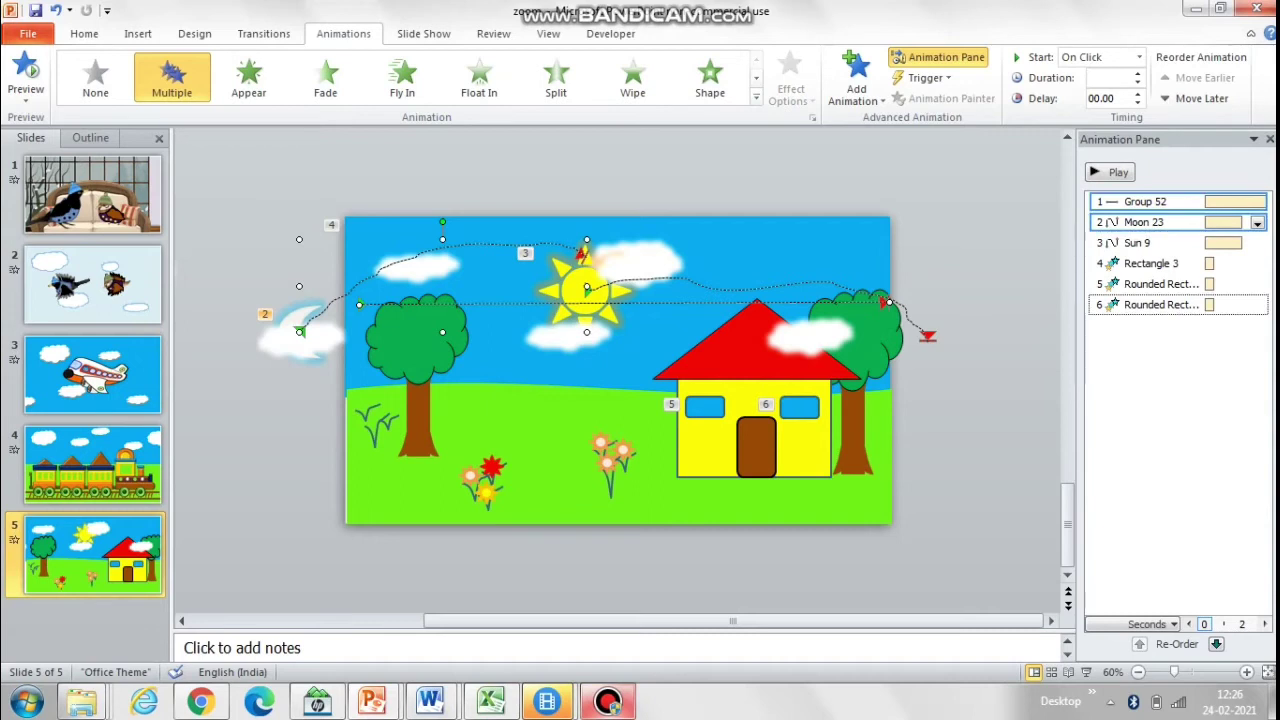
{"action": "left_click", "coordinate": [1144, 223]}
{"action": "left_click", "coordinate": [1144, 202]}
{"action": "key", "text": "shift+Down"}
{"action": "key", "text": "shift+Down"}
{"action": "key", "text": "shift+Down"}
{"action": "key", "text": "shift+Down"}
{"action": "key", "text": "shift+Down"}
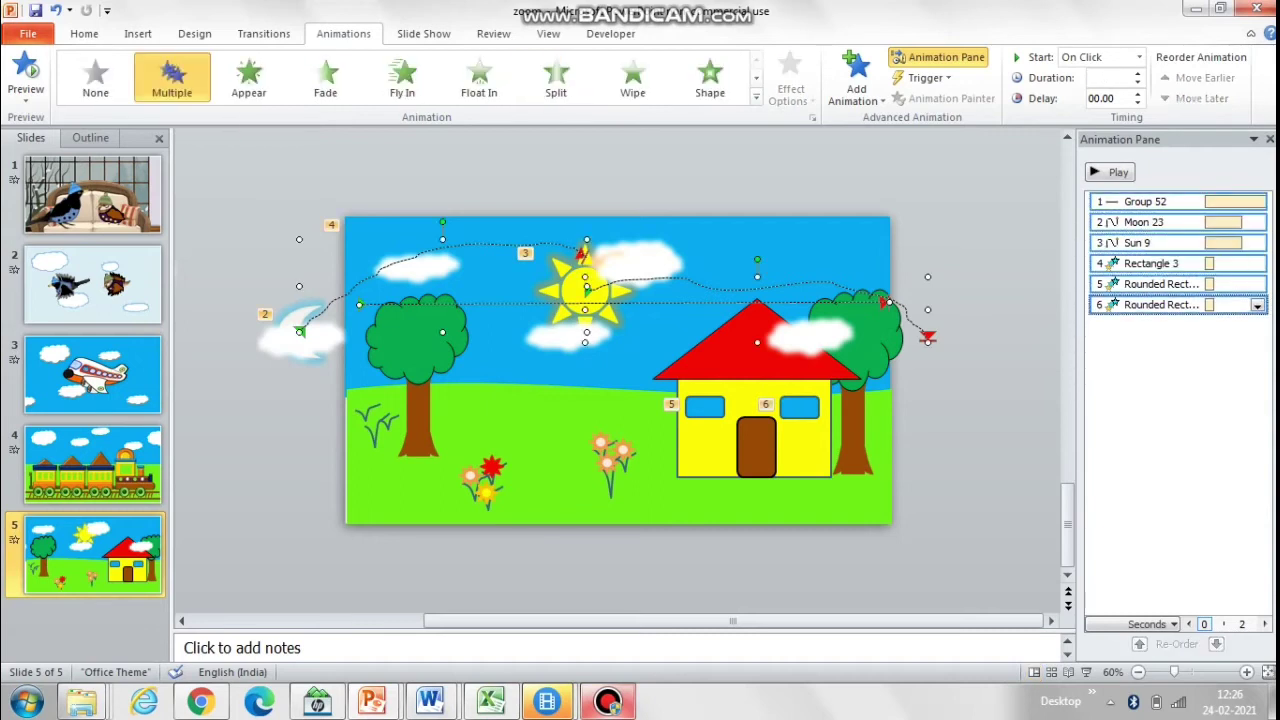
{"action": "left_click", "coordinate": [1139, 57]}
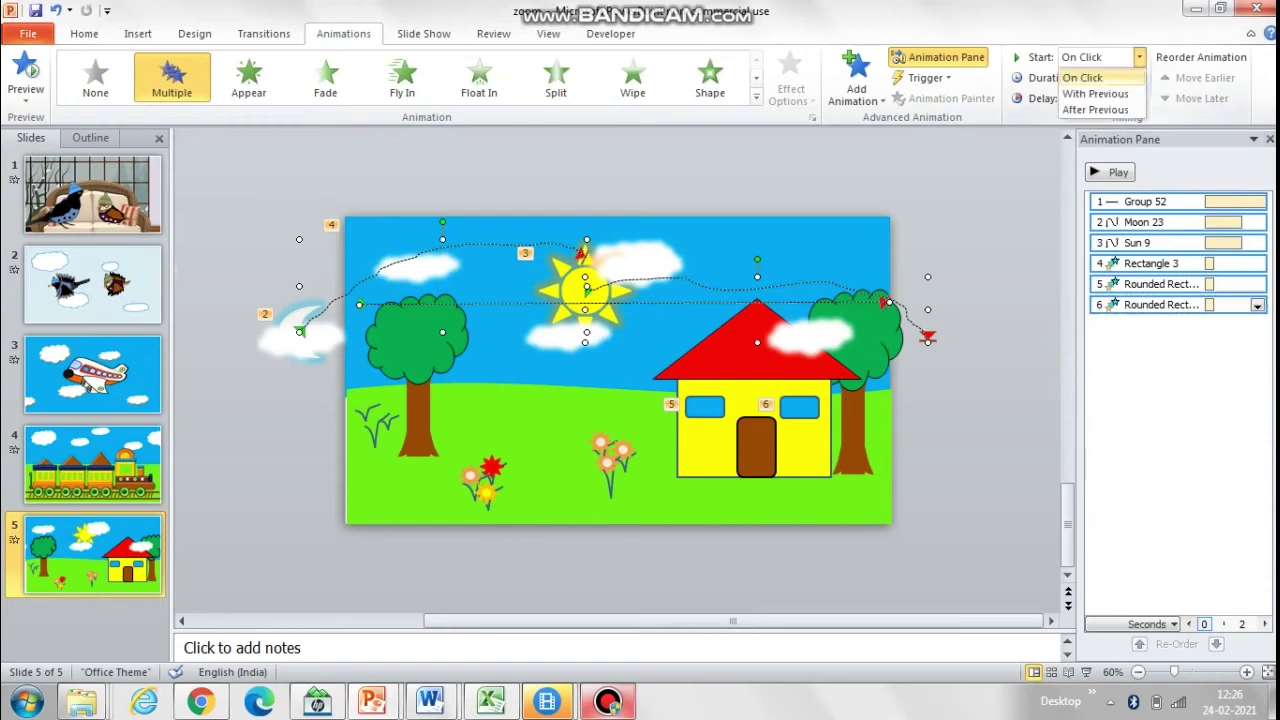
{"action": "left_click", "coordinate": [1096, 94]}
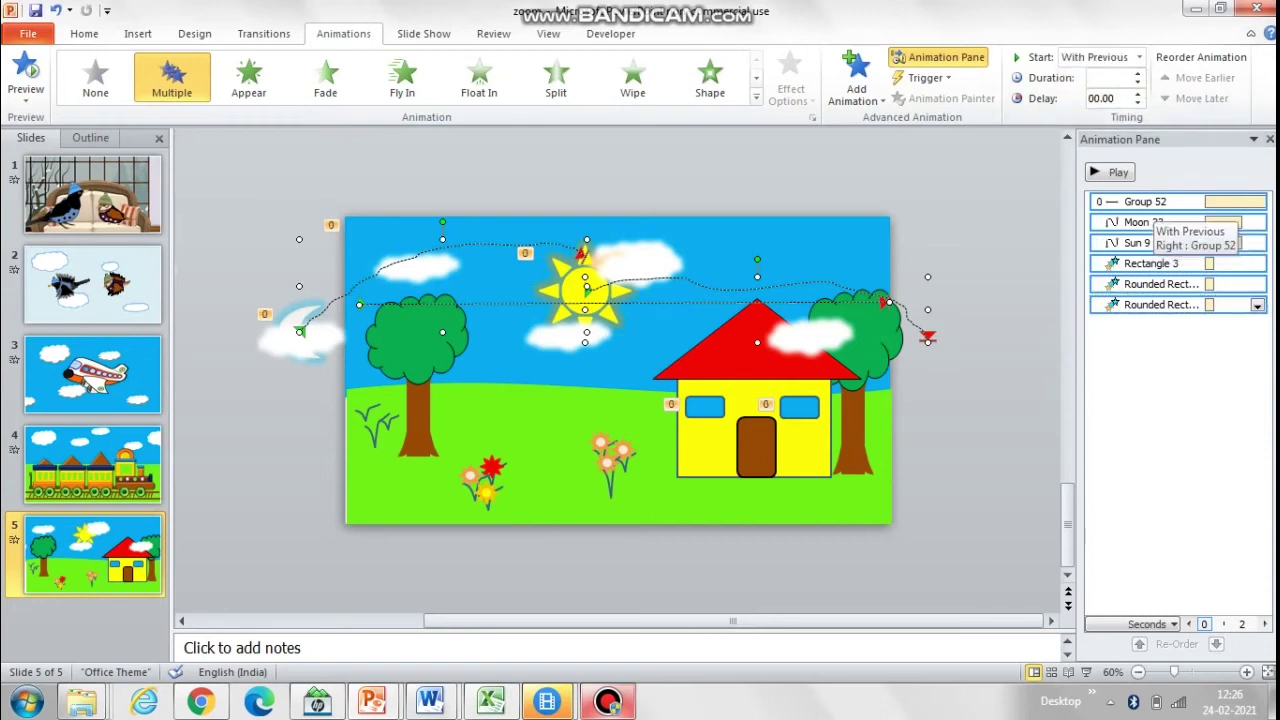
- Set the smooth start and smooth end of the moon's custom path to 0 seconds
{"action": "left_click", "coordinate": [1156, 203]}
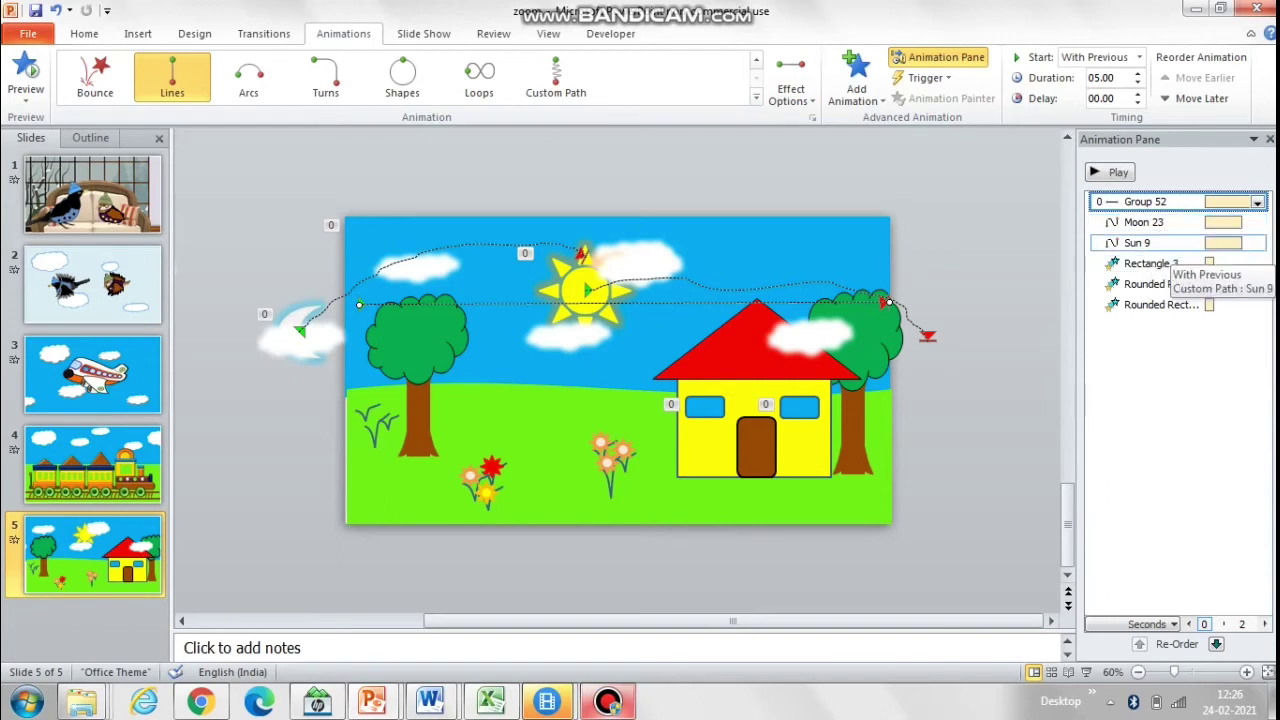
{"action": "left_click", "coordinate": [1157, 222]}
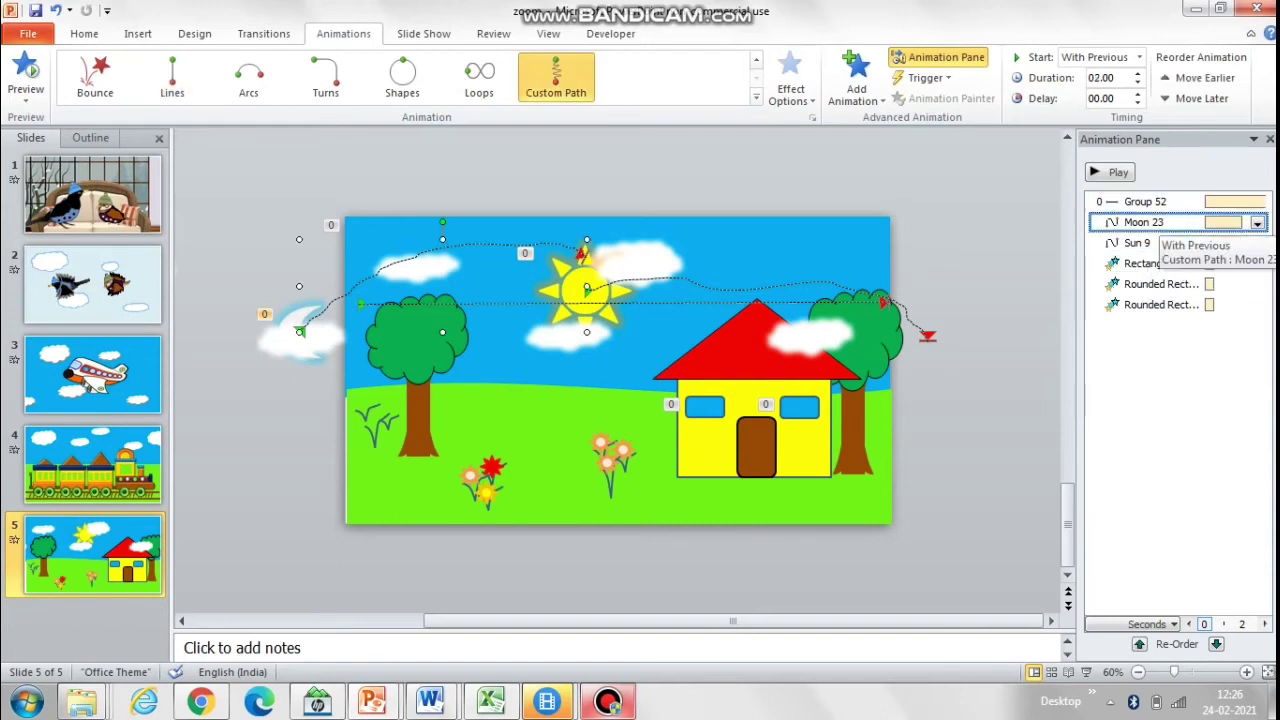
{"action": "left_click", "coordinate": [1257, 223]}
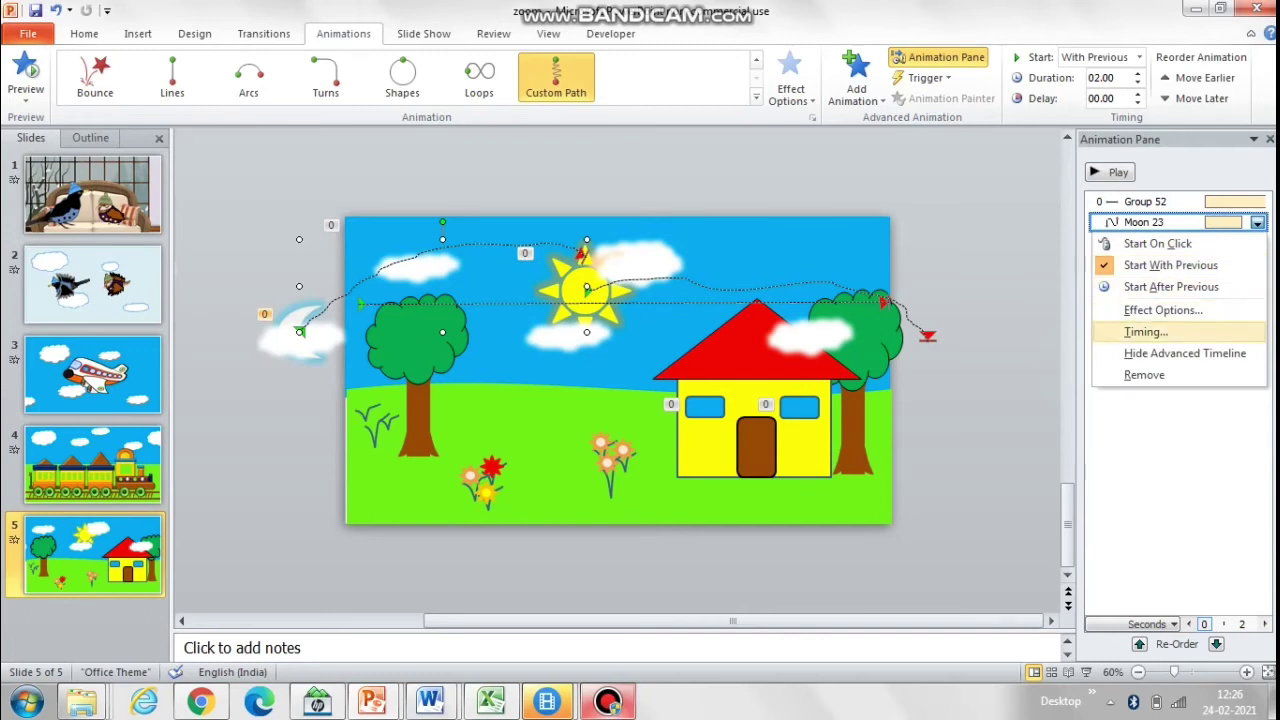
{"action": "left_click", "coordinate": [1163, 310]}
{"action": "left_click_drag", "start_coordinate": [452, 398], "coordinate": [424, 425]}
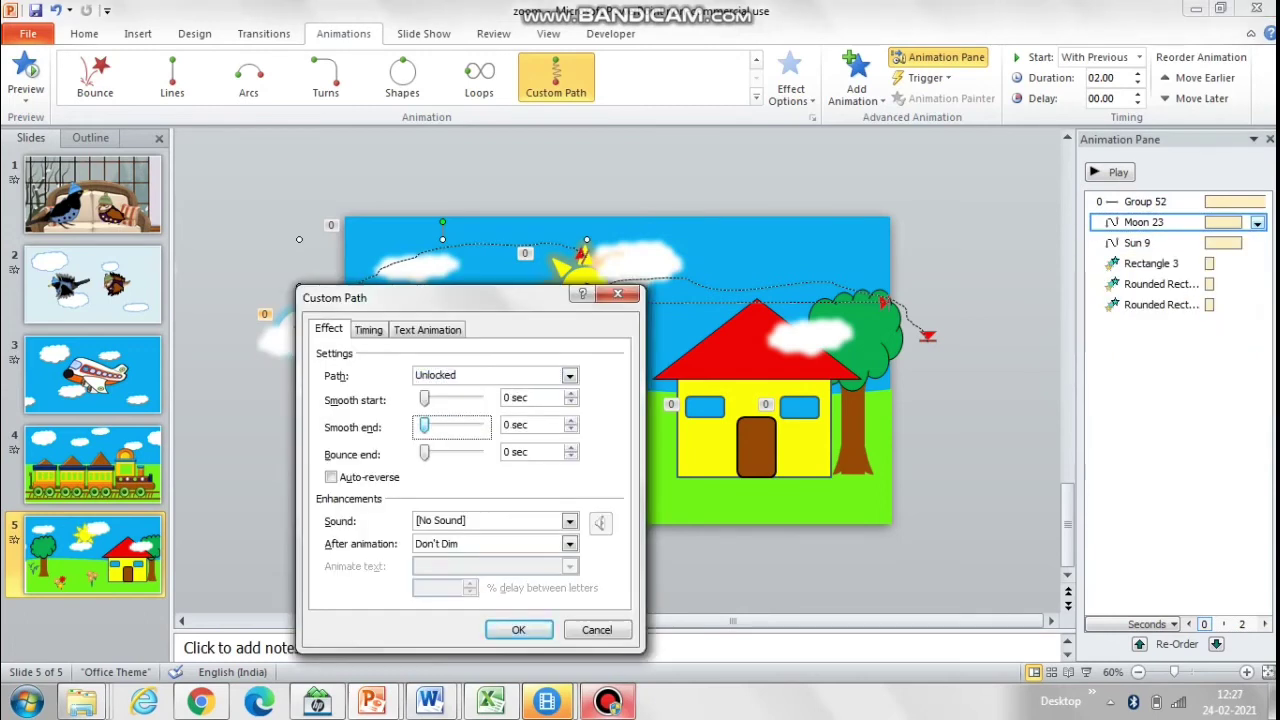
{"action": "key", "text": "ctrl+Tab"}
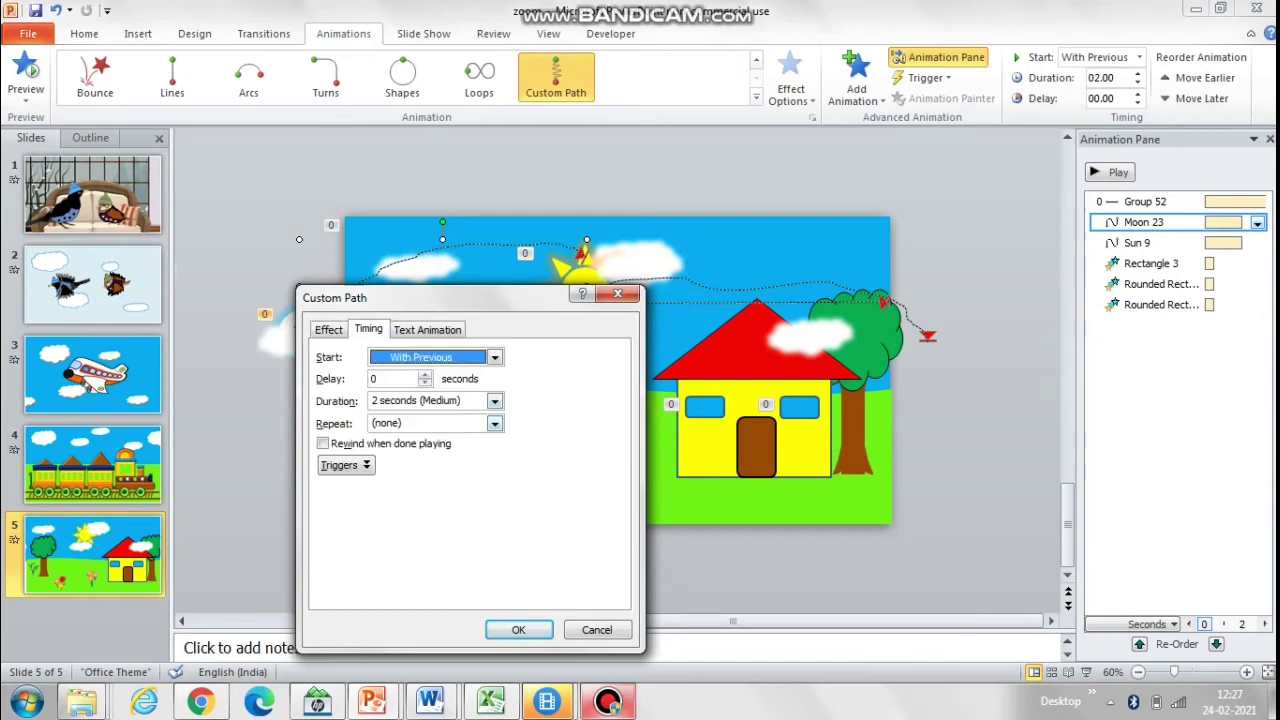
{"action": "key", "text": "Return"}
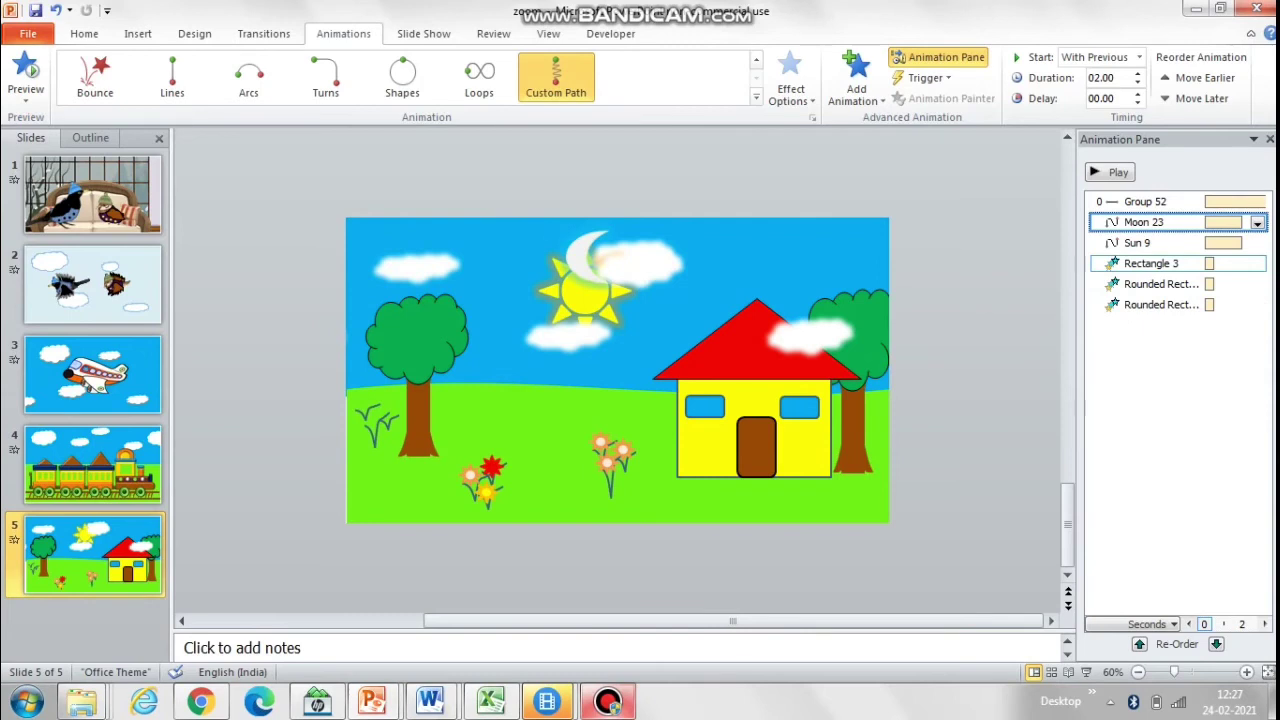
- Move the sun's animation ahead of the moon's in the animation order
{"action": "left_click", "coordinate": [1137, 243]}
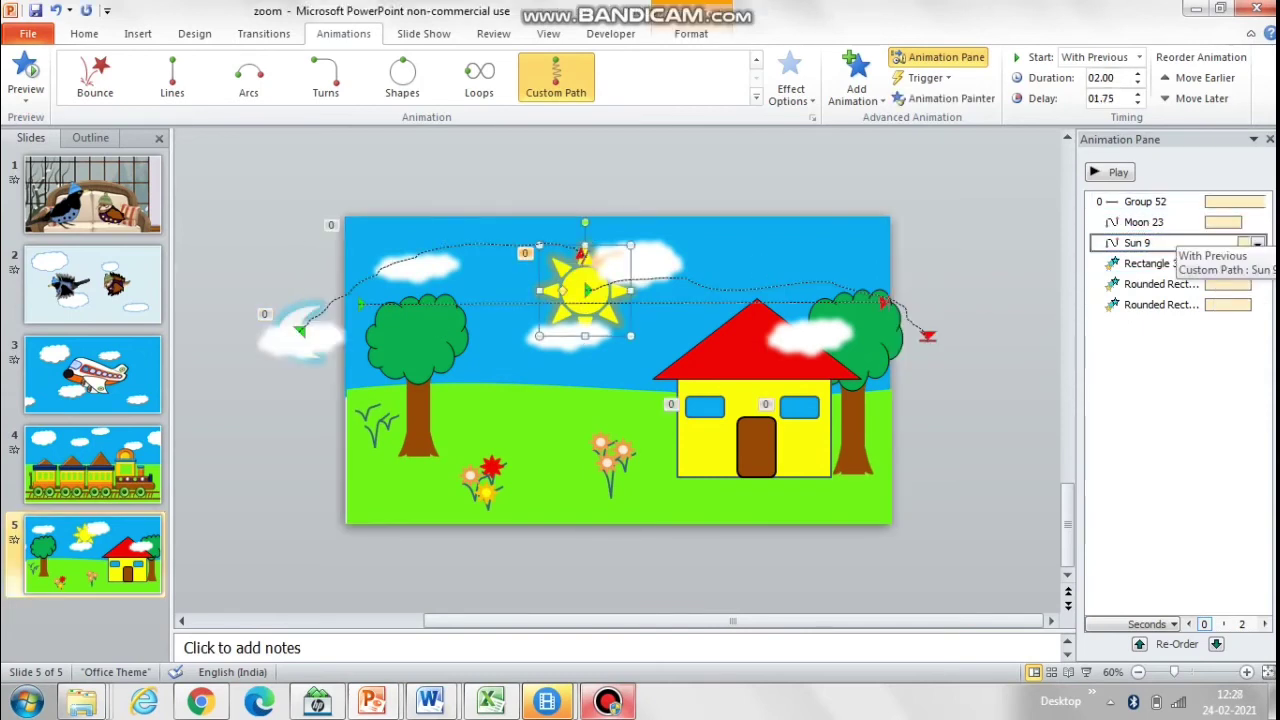
{"action": "left_click_drag", "start_coordinate": [1178, 243], "coordinate": [1163, 216]}
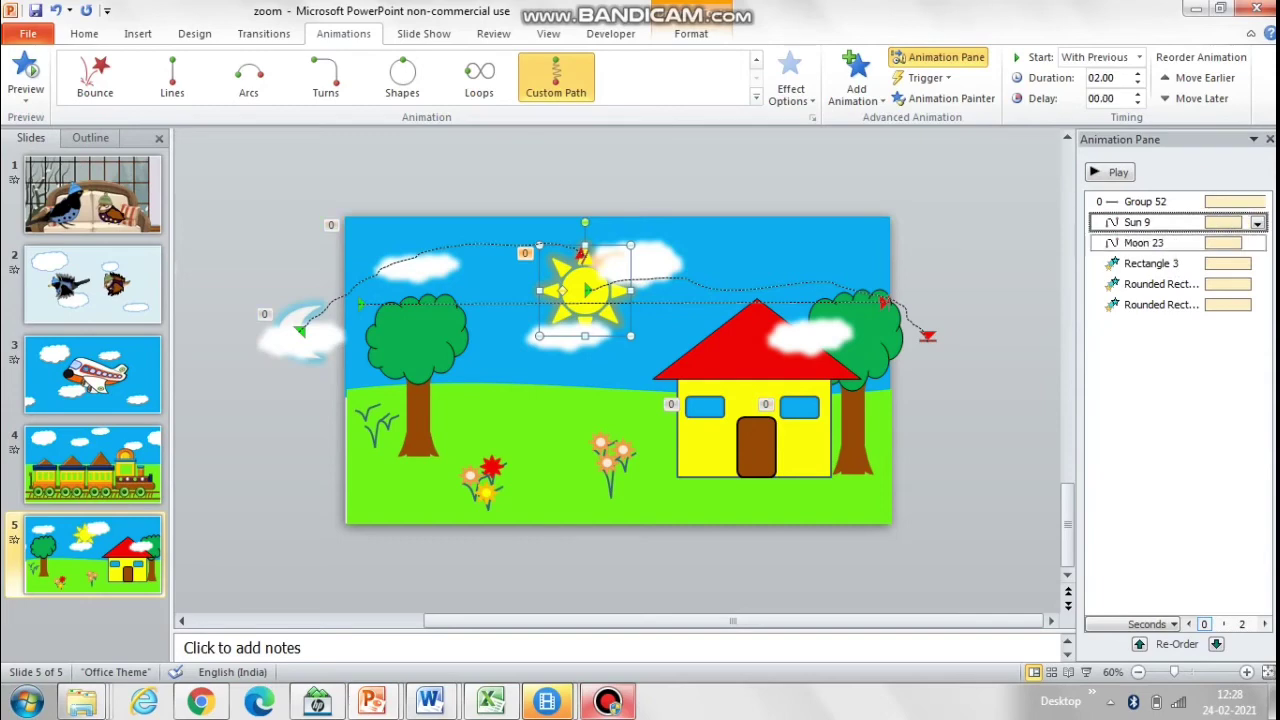
- Set the delay of the moon's animation to 1.75 seconds and preview the animations
{"action": "left_click", "coordinate": [1160, 243]}
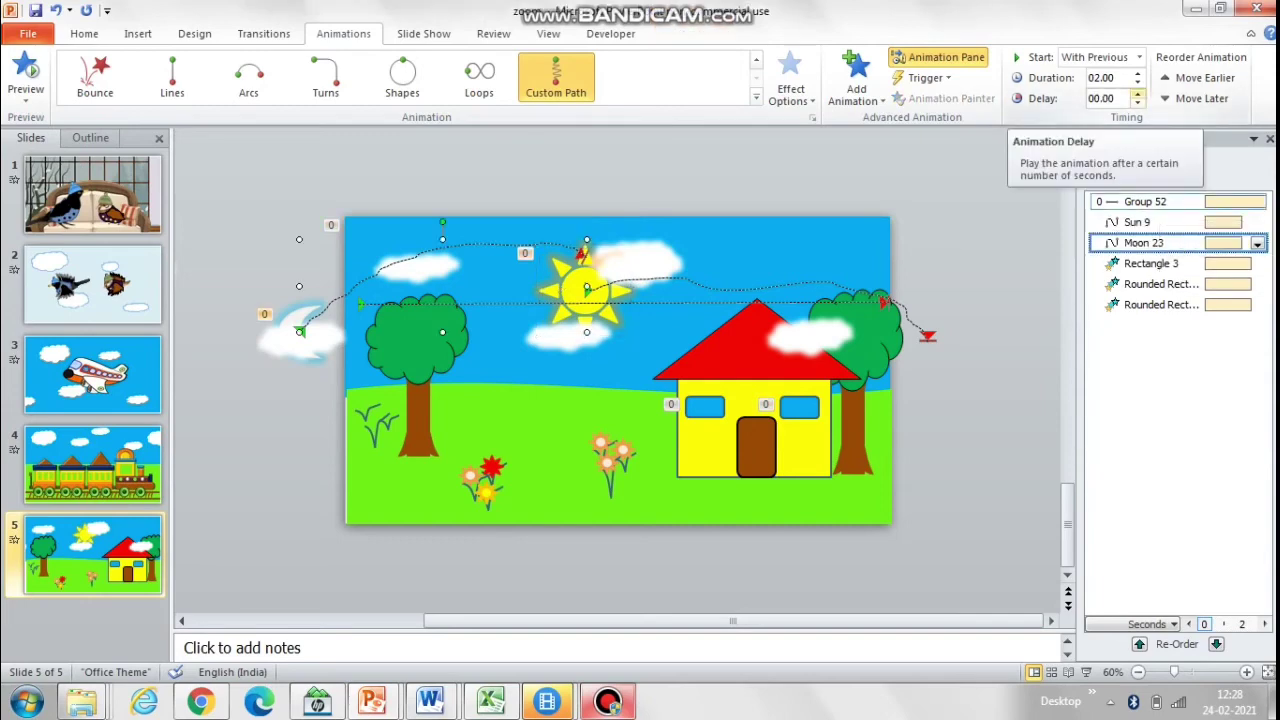
{"action": "left_click", "coordinate": [1137, 92]}
{"action": "left_click", "coordinate": [1137, 92]}
{"action": "left_click", "coordinate": [1137, 92]}
{"action": "left_click", "coordinate": [1137, 92]}
{"action": "left_click", "coordinate": [1137, 92]}
{"action": "left_click", "coordinate": [1137, 92]}
{"action": "left_click", "coordinate": [1137, 92]}
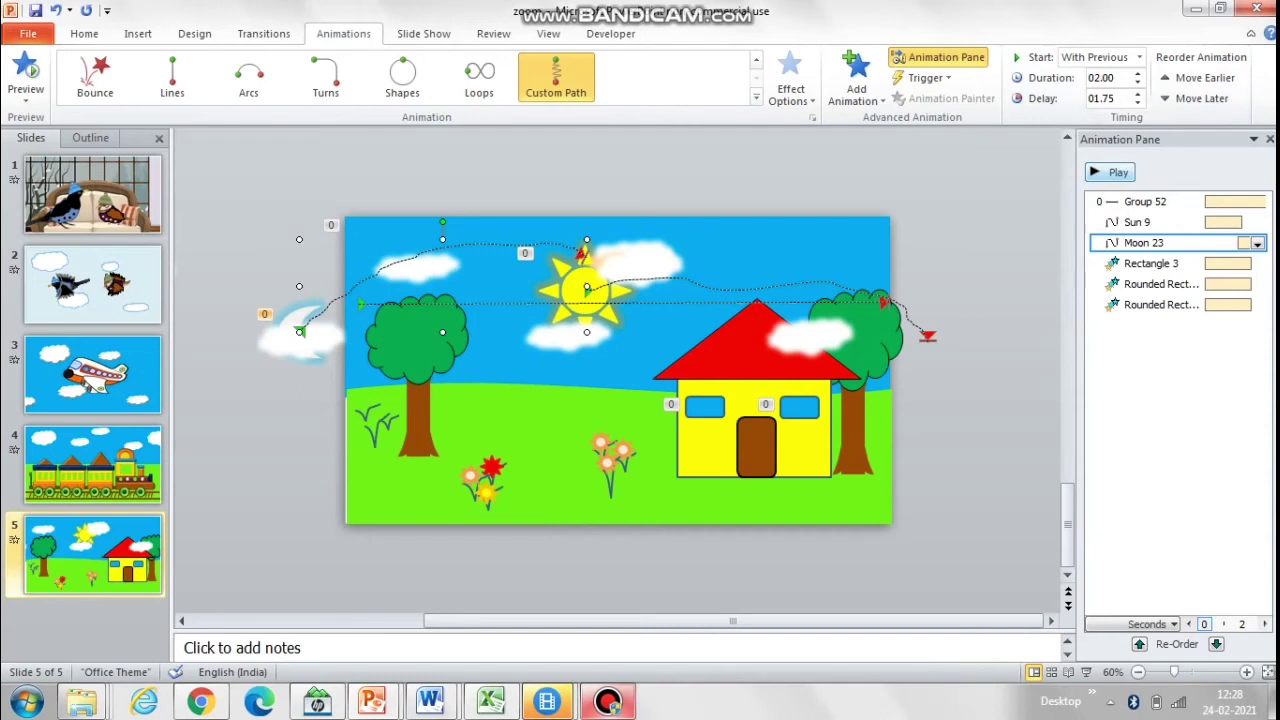
{"action": "left_click", "coordinate": [1110, 172]}
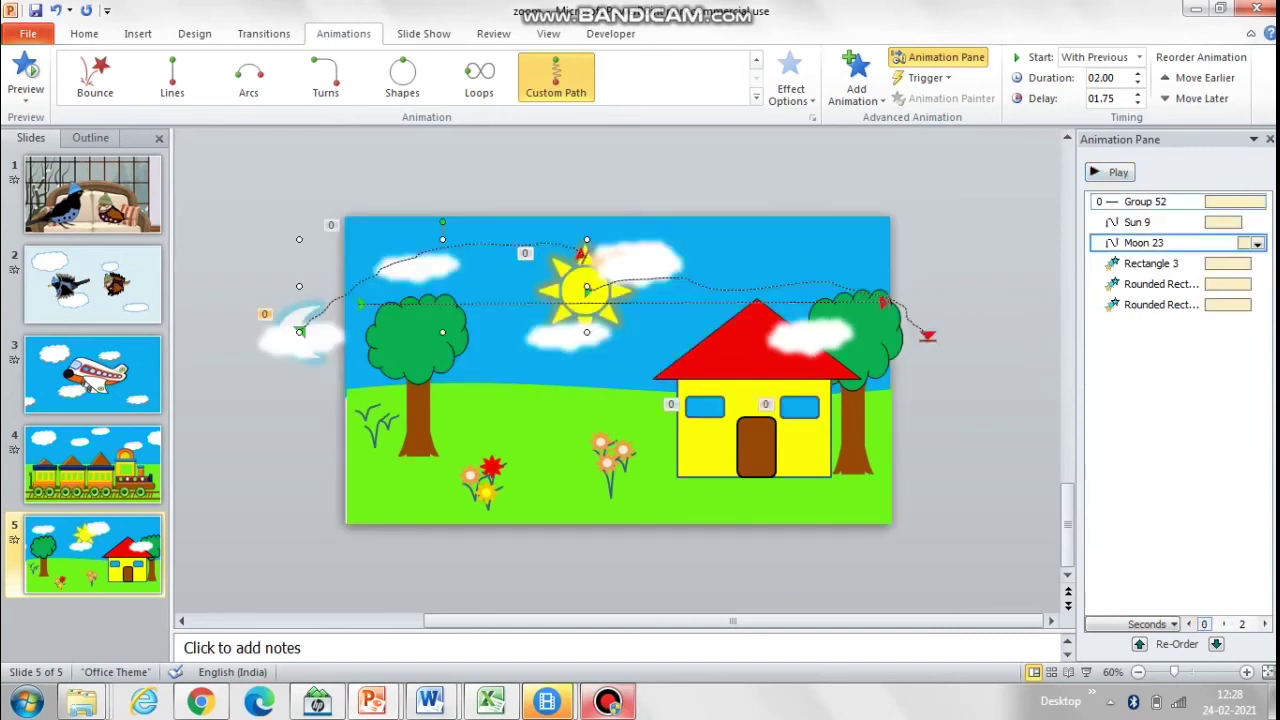
- Set the duration of the cloud group's line motion path to 7 seconds
{"action": "left_click", "coordinate": [1162, 202]}
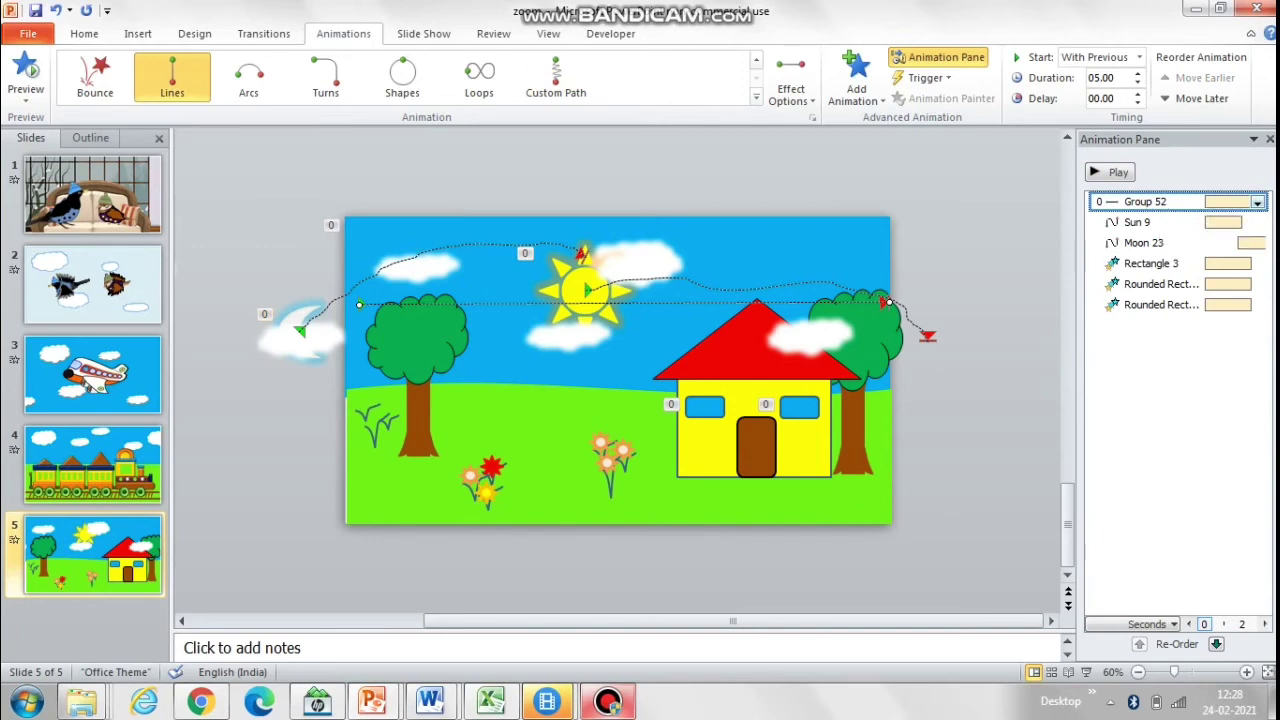
{"action": "left_click", "coordinate": [1102, 78]}
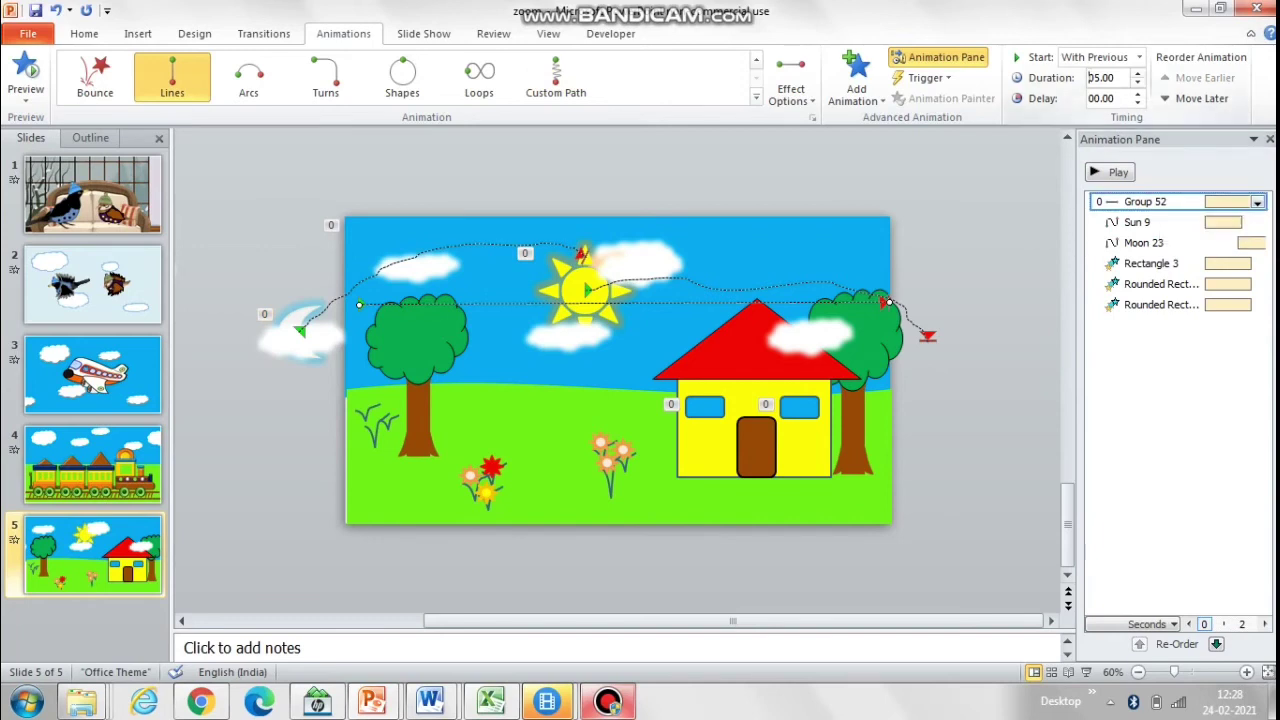
{"action": "type", "text": "7"}
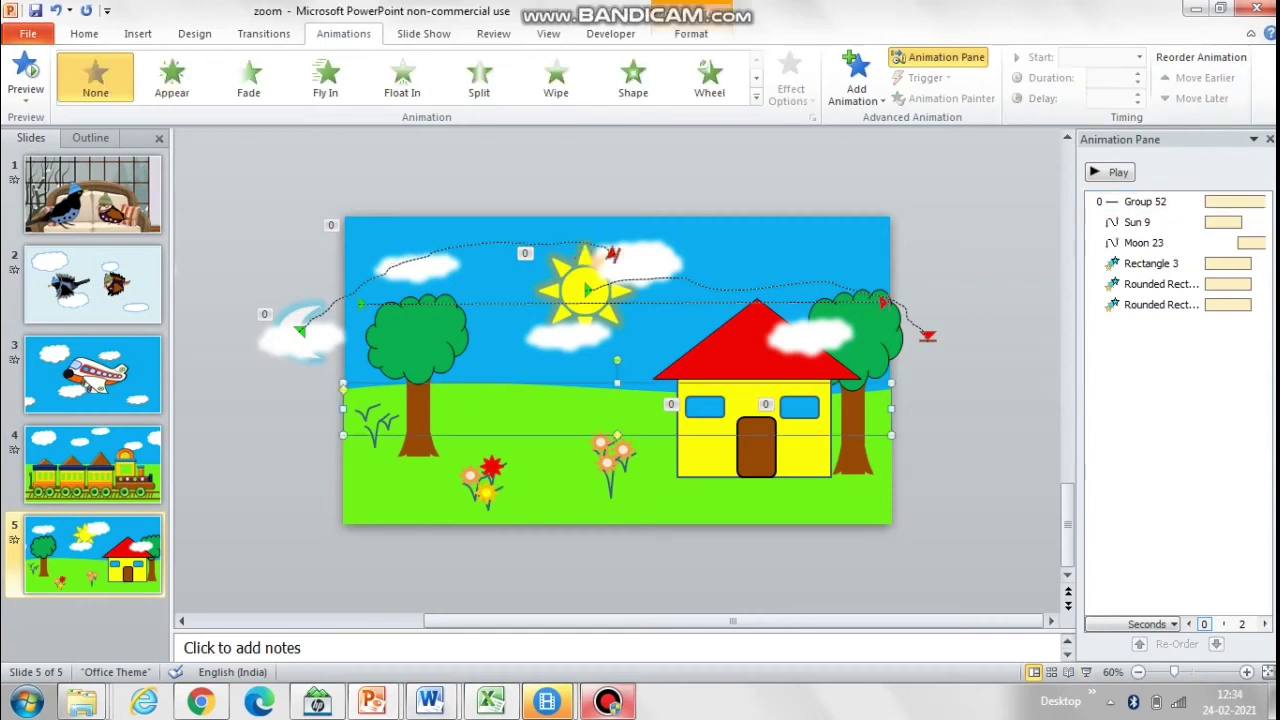
- Add an Object Color emphasis animation to both green ground shapes, the wave and the rectangle below it
{"action": "left_click", "coordinate": [580, 490], "text": "ctrl"}
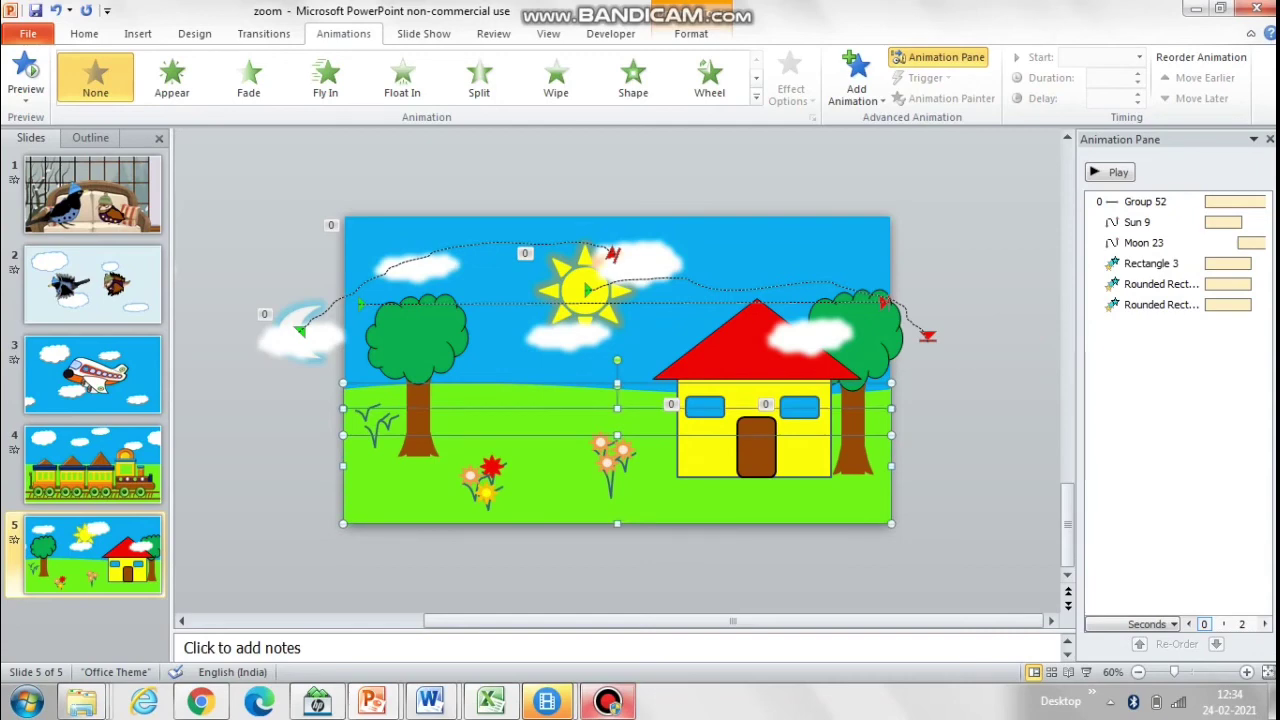
{"action": "left_click", "coordinate": [856, 78]}
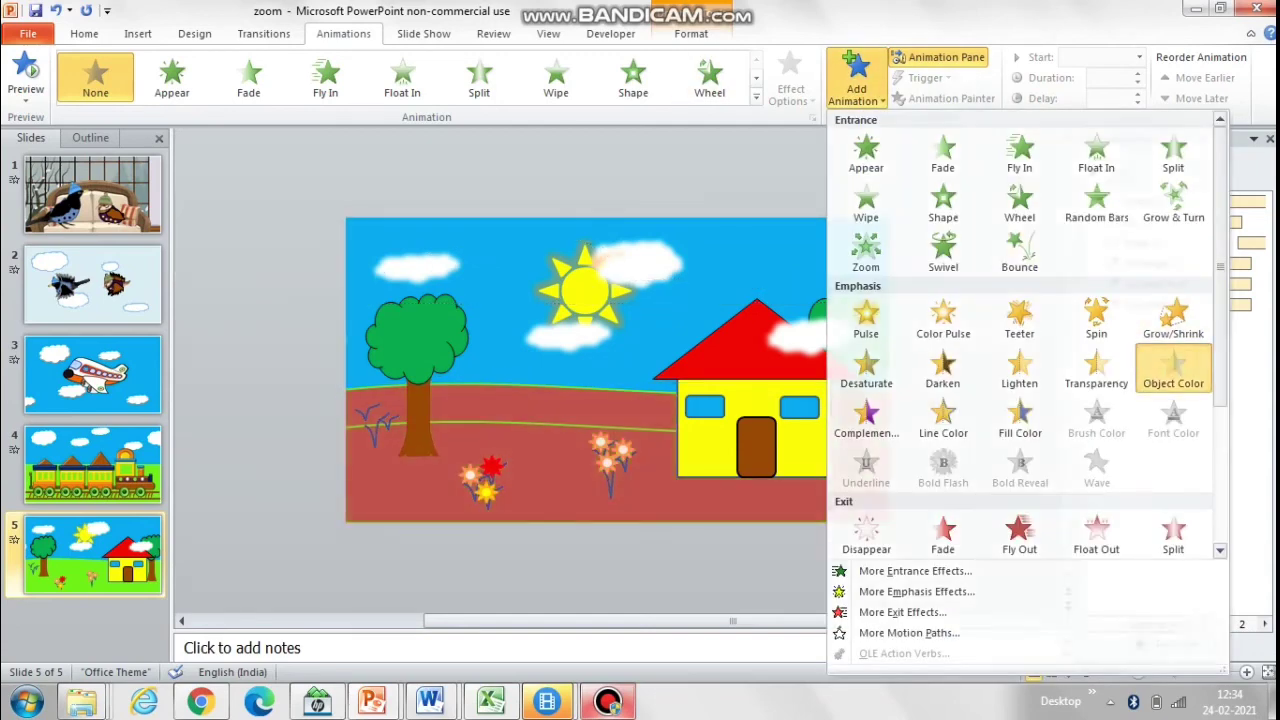
{"action": "left_click", "coordinate": [1173, 372]}
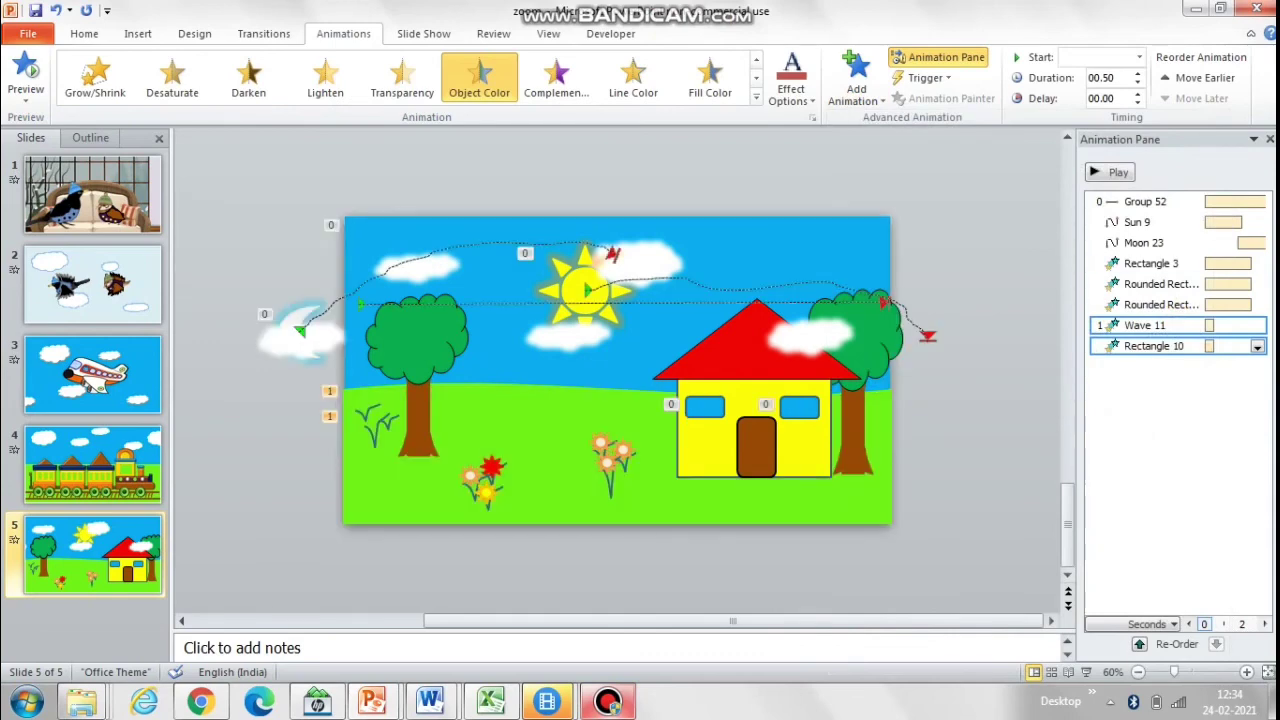
- Change the Object Color effect of the wave-shaped ground to the muted green swatch
{"action": "left_click", "coordinate": [1160, 325]}
{"action": "left_click", "coordinate": [1257, 325]}
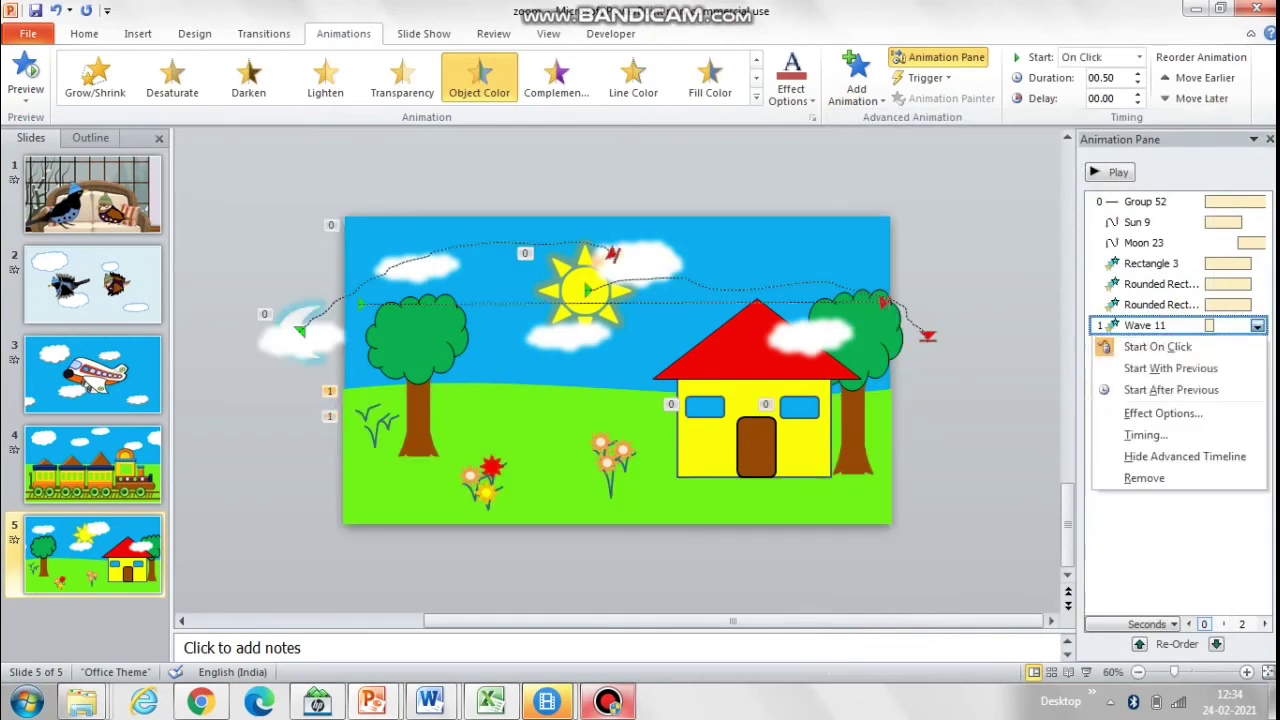
{"action": "left_click", "coordinate": [1163, 413]}
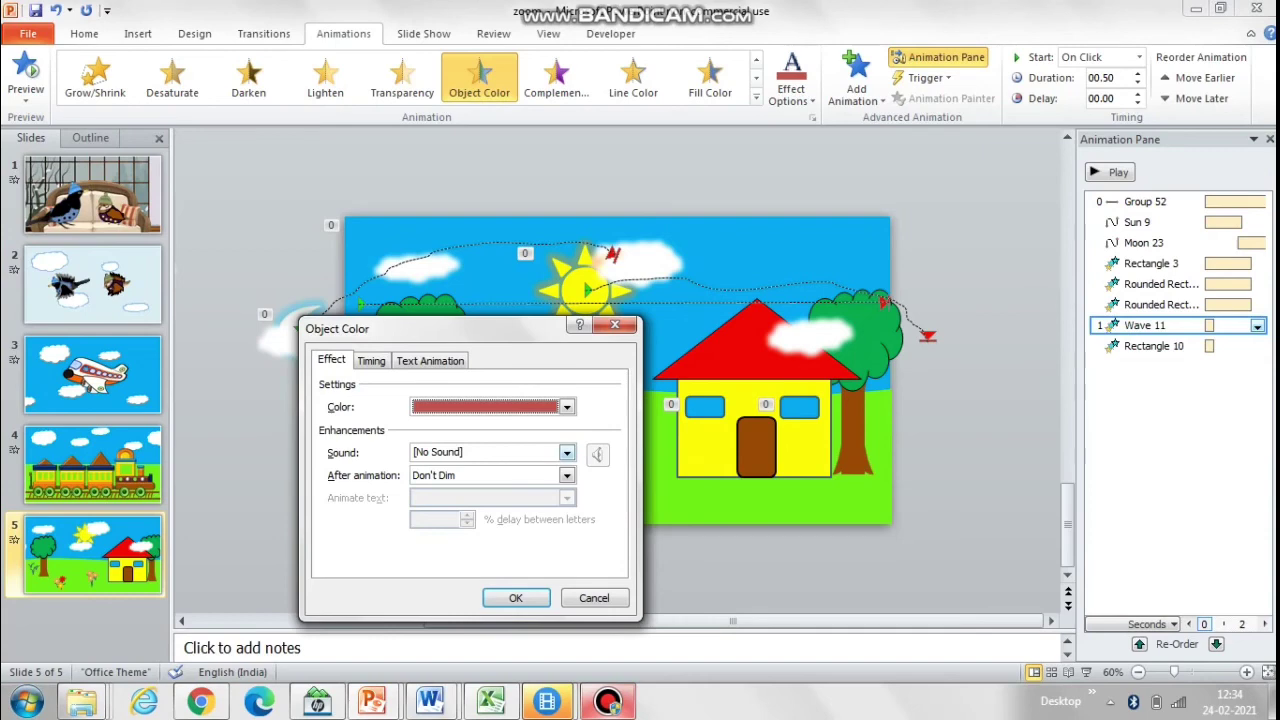
{"action": "left_click", "coordinate": [567, 407]}
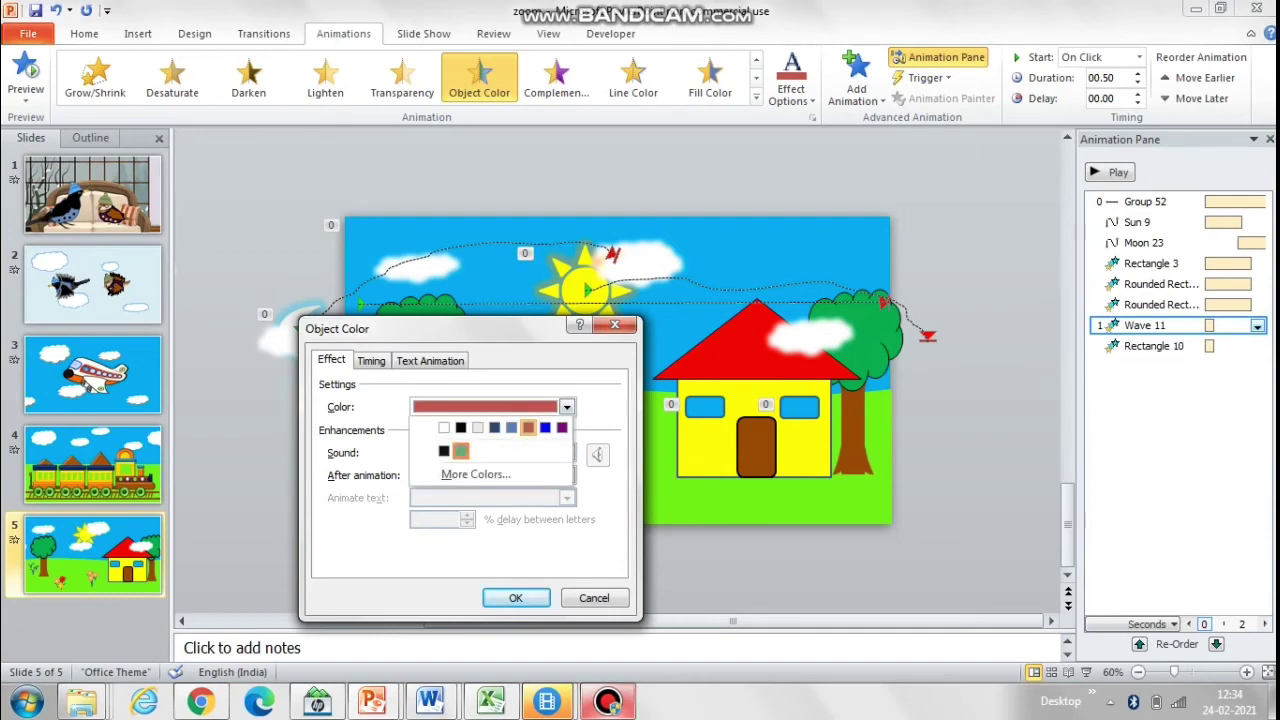
{"action": "key", "text": "Return"}
{"action": "key", "text": "Return"}
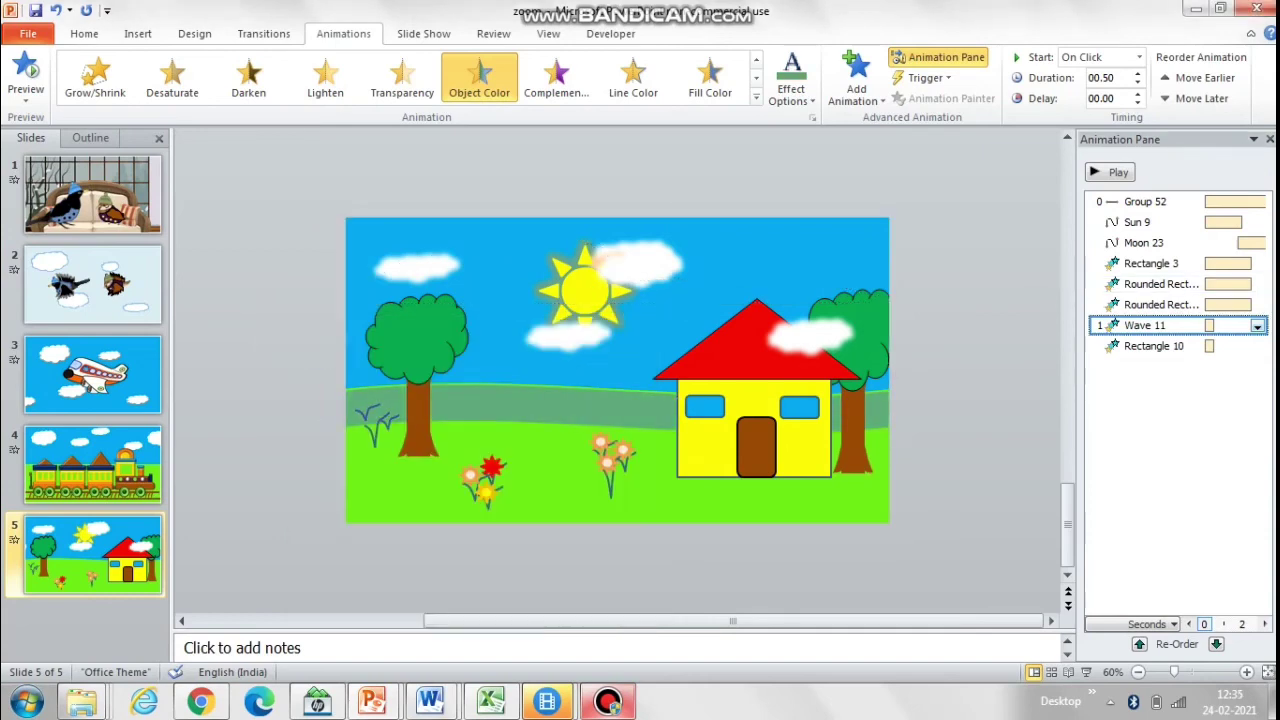
- Change the Object Color effect of the rectangular ground to the same muted green as the wave
{"action": "left_click", "coordinate": [1154, 346]}
{"action": "left_click", "coordinate": [1257, 347]}
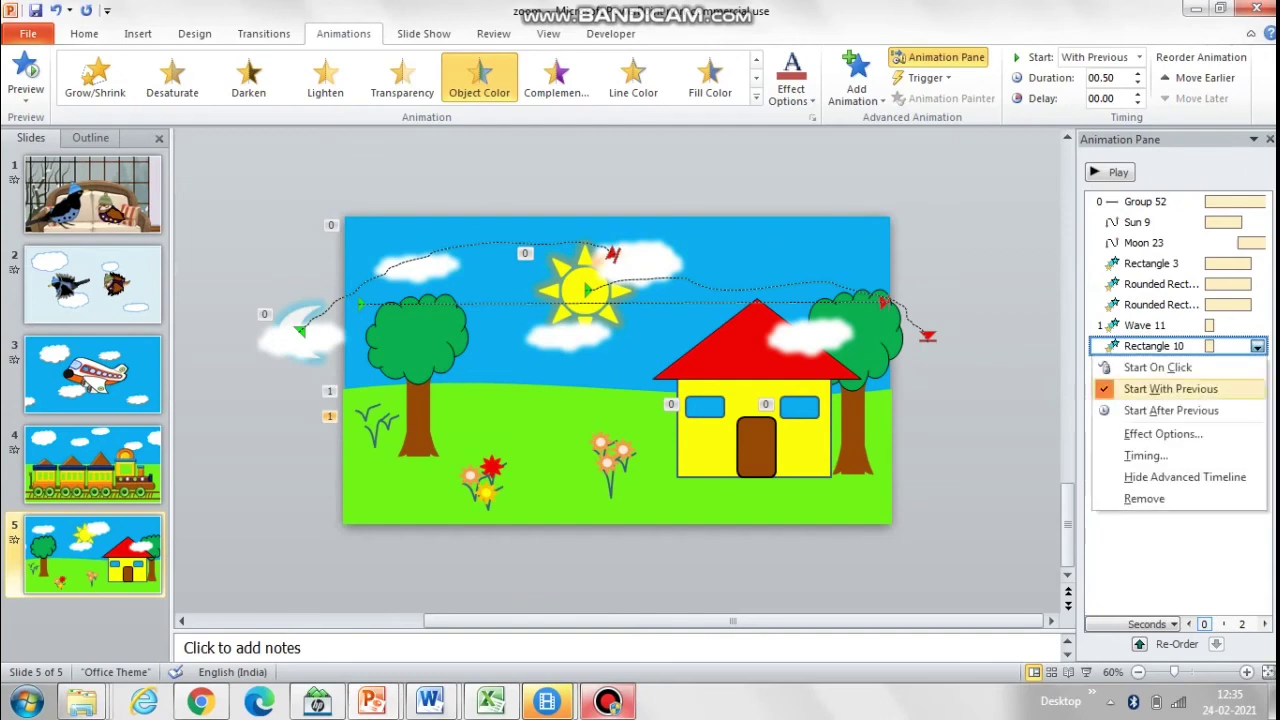
{"action": "left_click", "coordinate": [1160, 434]}
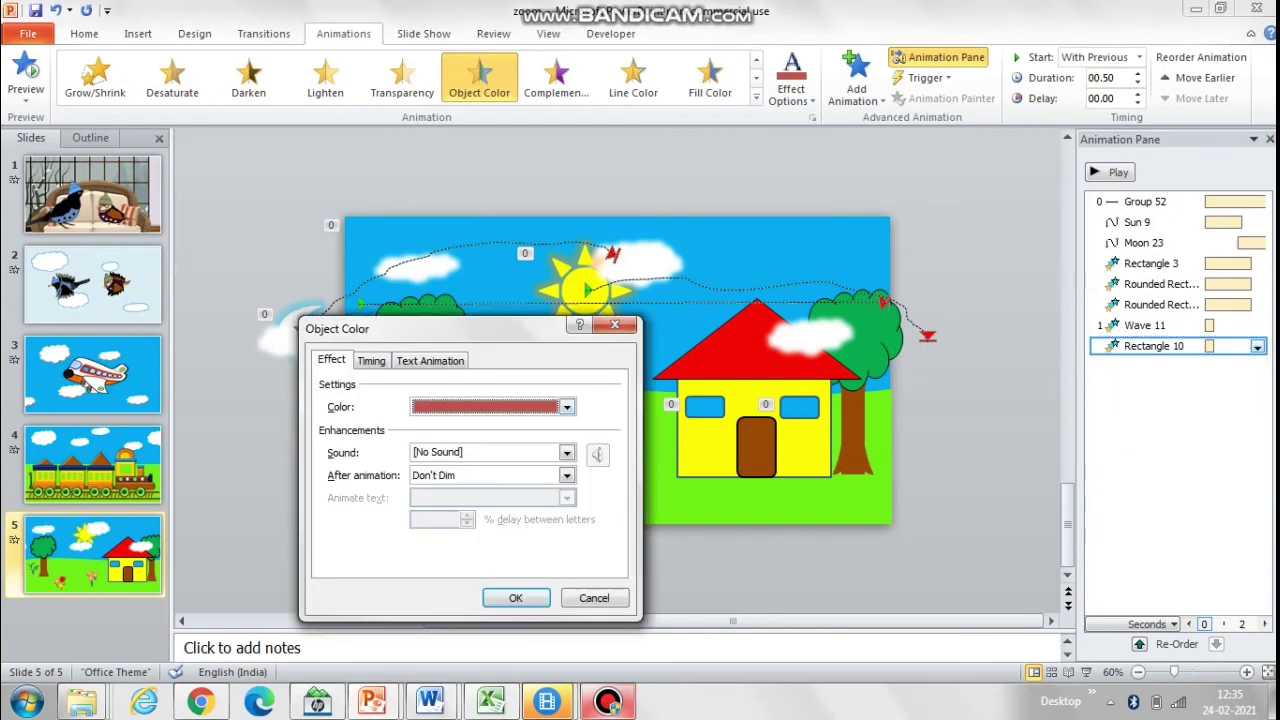
{"action": "key", "text": "alt+Down"}
{"action": "key", "text": "Return"}
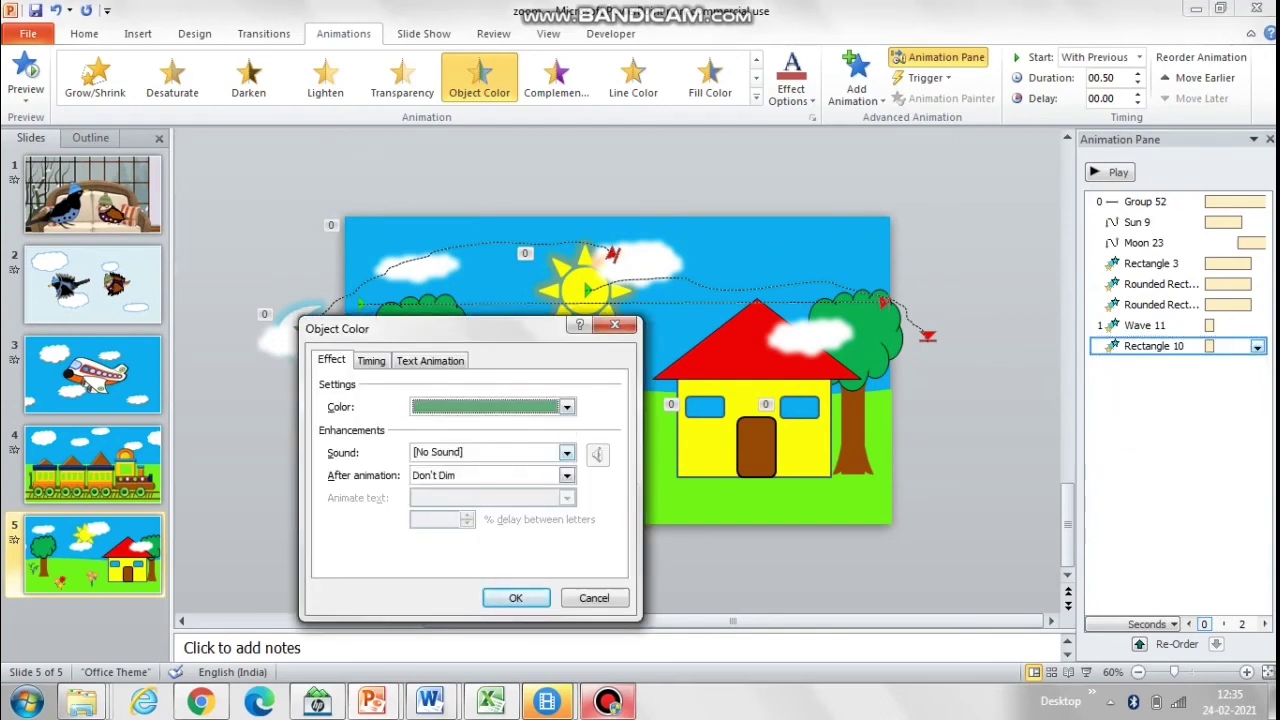
{"action": "key", "text": "Return"}
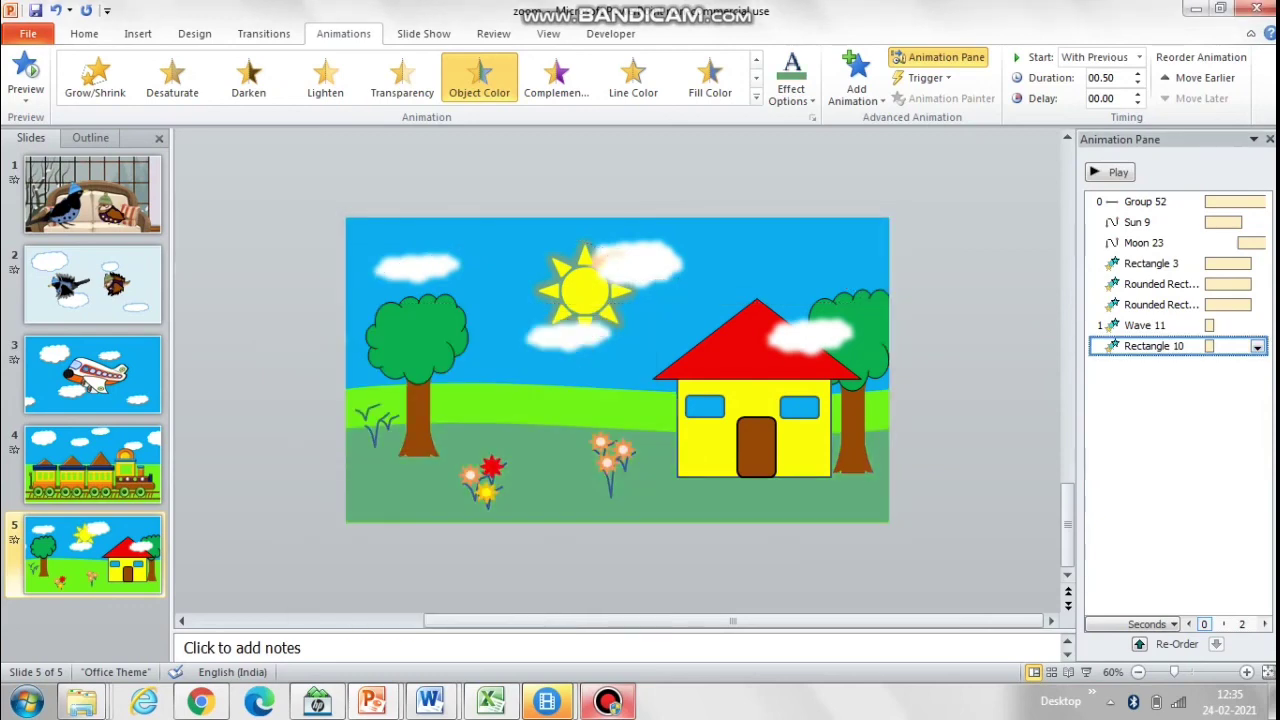
- Set the duration of both ground color animations, Wave 11 and Rectangle 10, to 2.5 seconds
{"action": "left_click", "coordinate": [1114, 325], "text": "ctrl"}
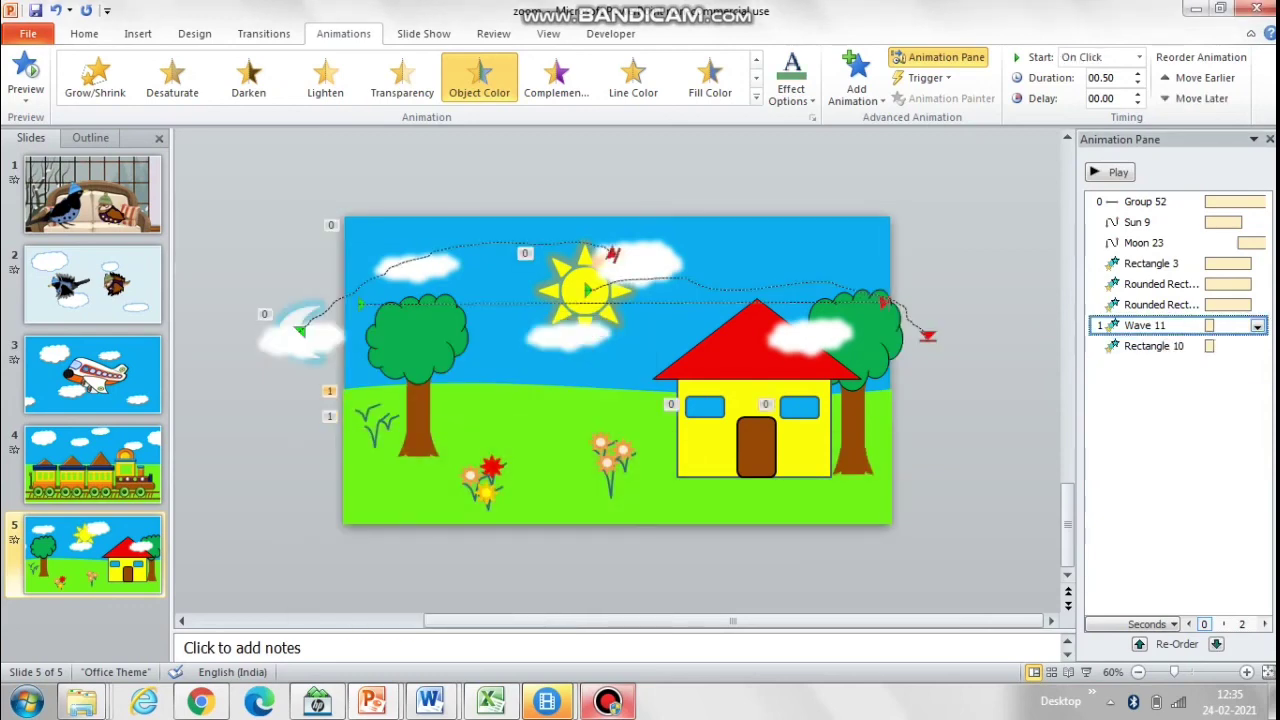
{"action": "left_click", "coordinate": [1101, 78]}
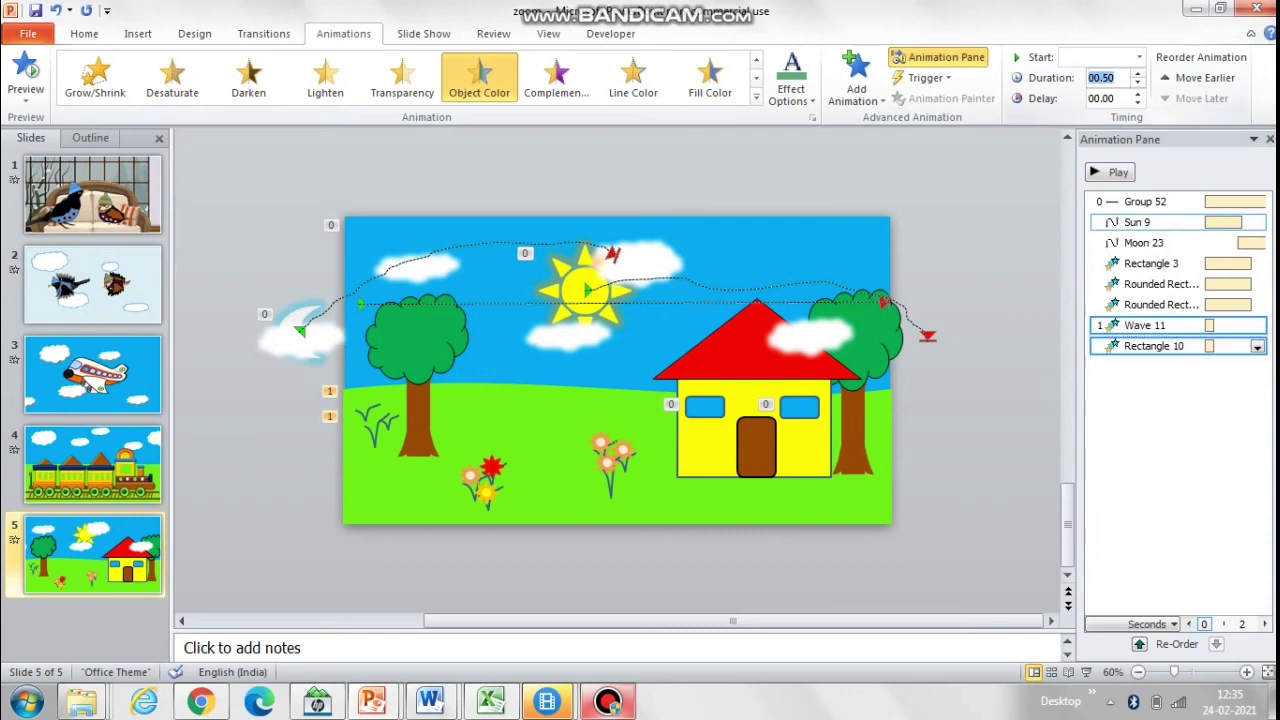
{"action": "type", "text": "2.5"}
{"action": "key", "text": "Return"}
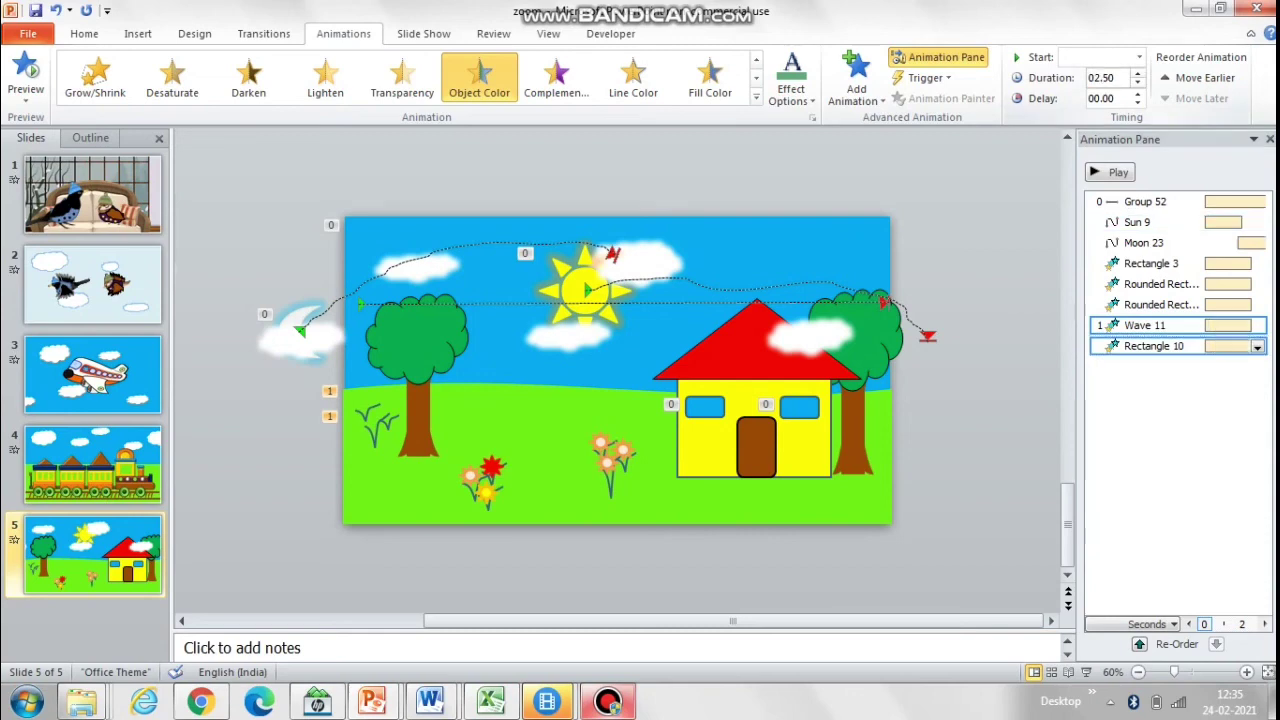
- Set both ground color animations to start With Previous and play the slide show from the current slide
{"action": "left_click", "coordinate": [1139, 57]}
{"action": "left_click", "coordinate": [1095, 93]}
{"action": "key", "text": "shift+F5"}
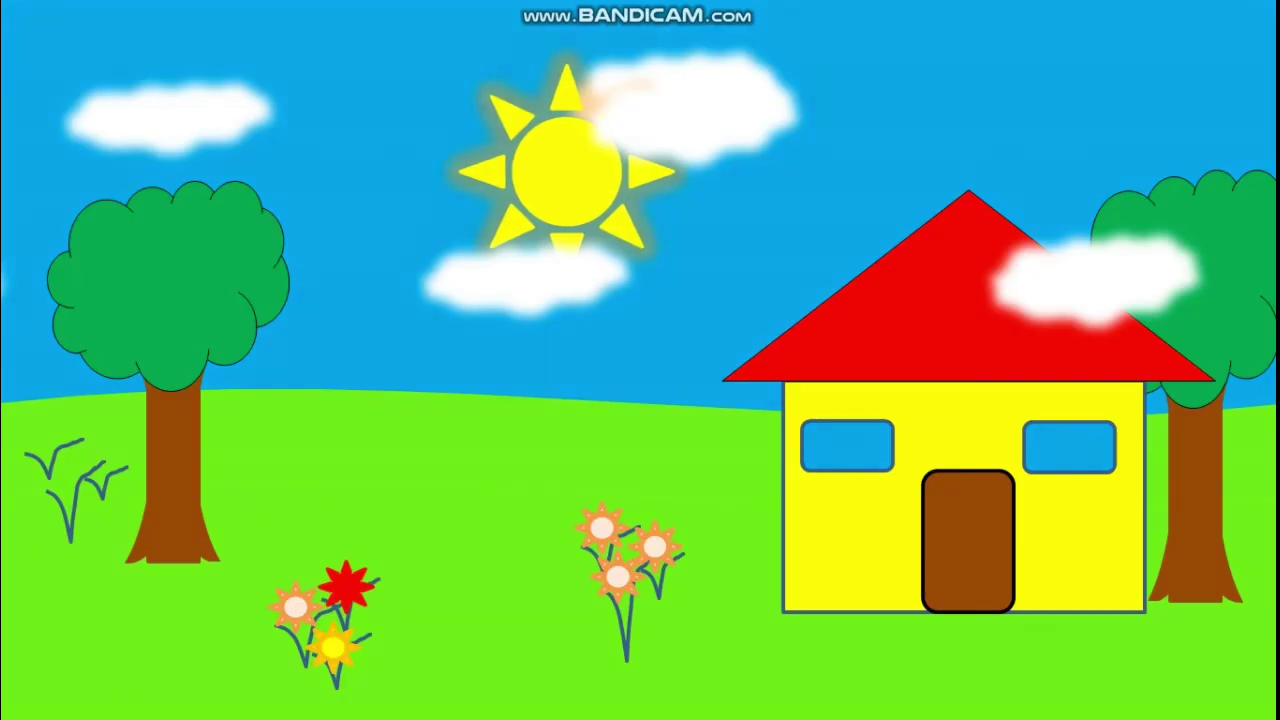